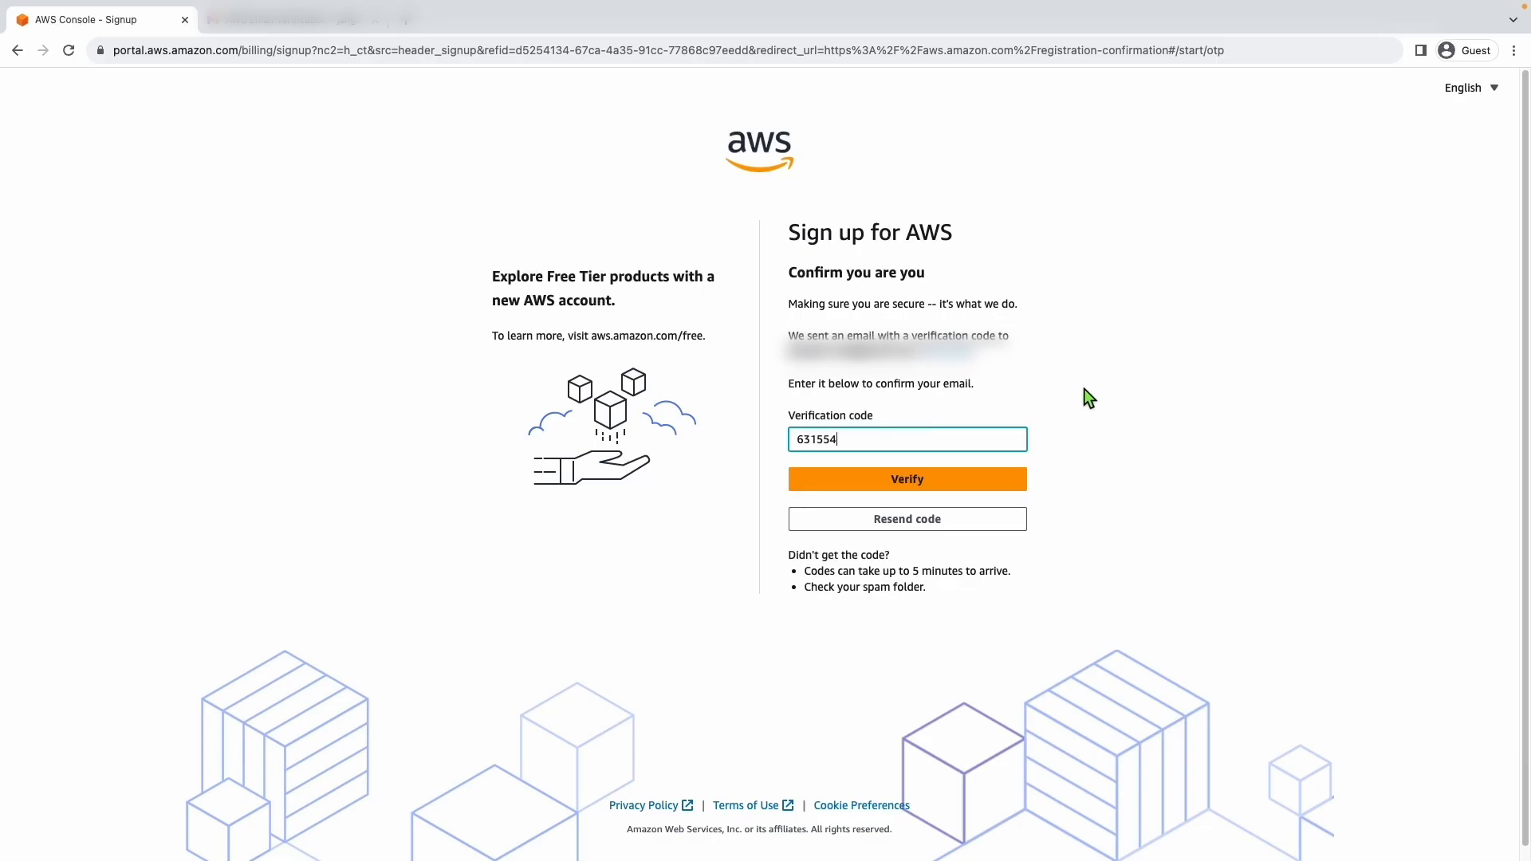
# - Submit the email verification code, then enter and confirm the root user password and continue the sign-up
pyautogui.click(903, 483)
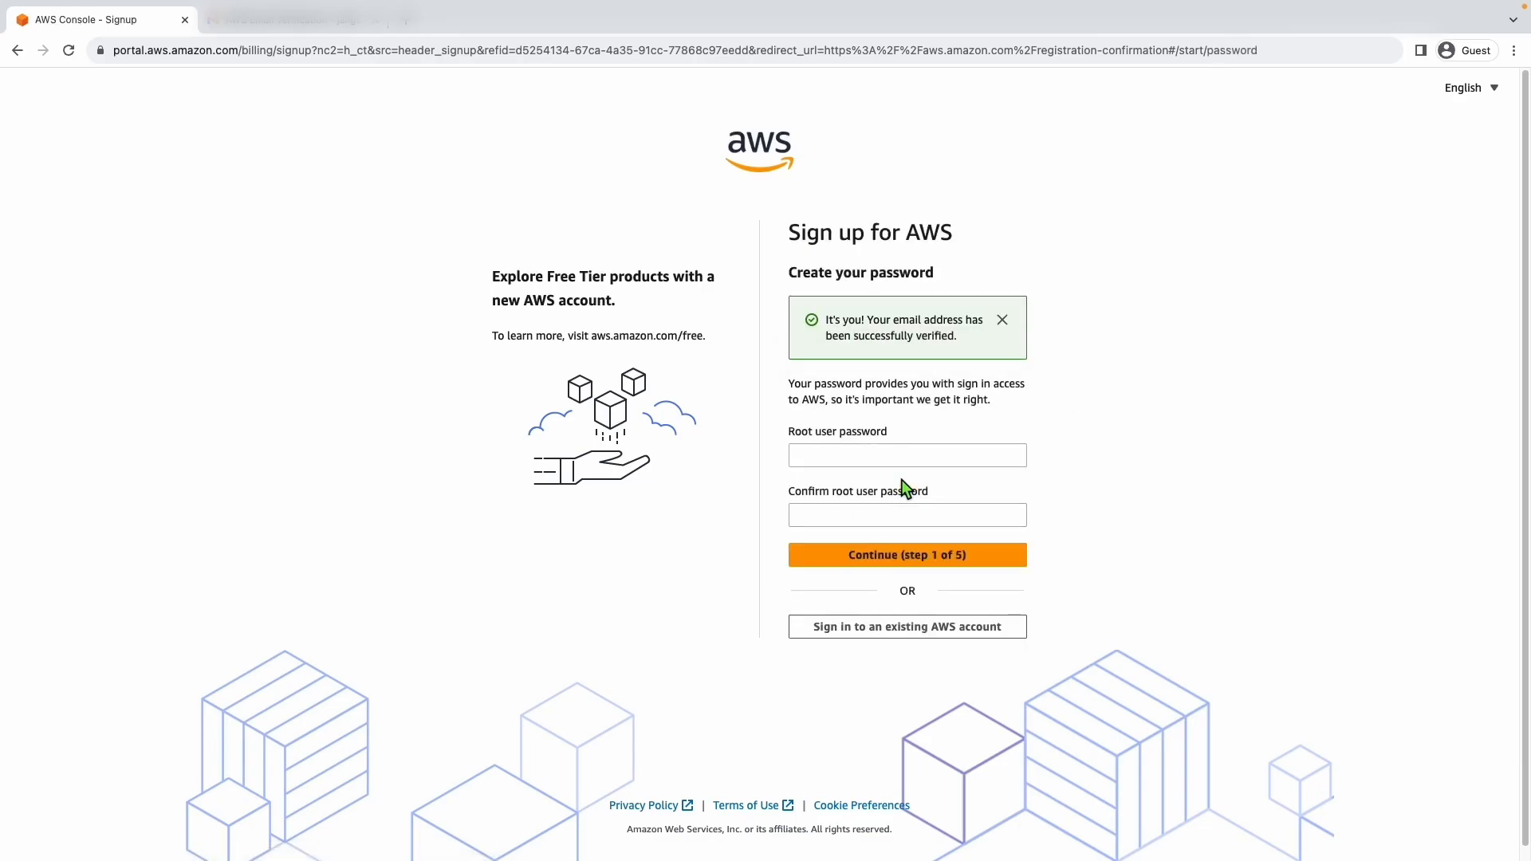
pyautogui.click(873, 462)
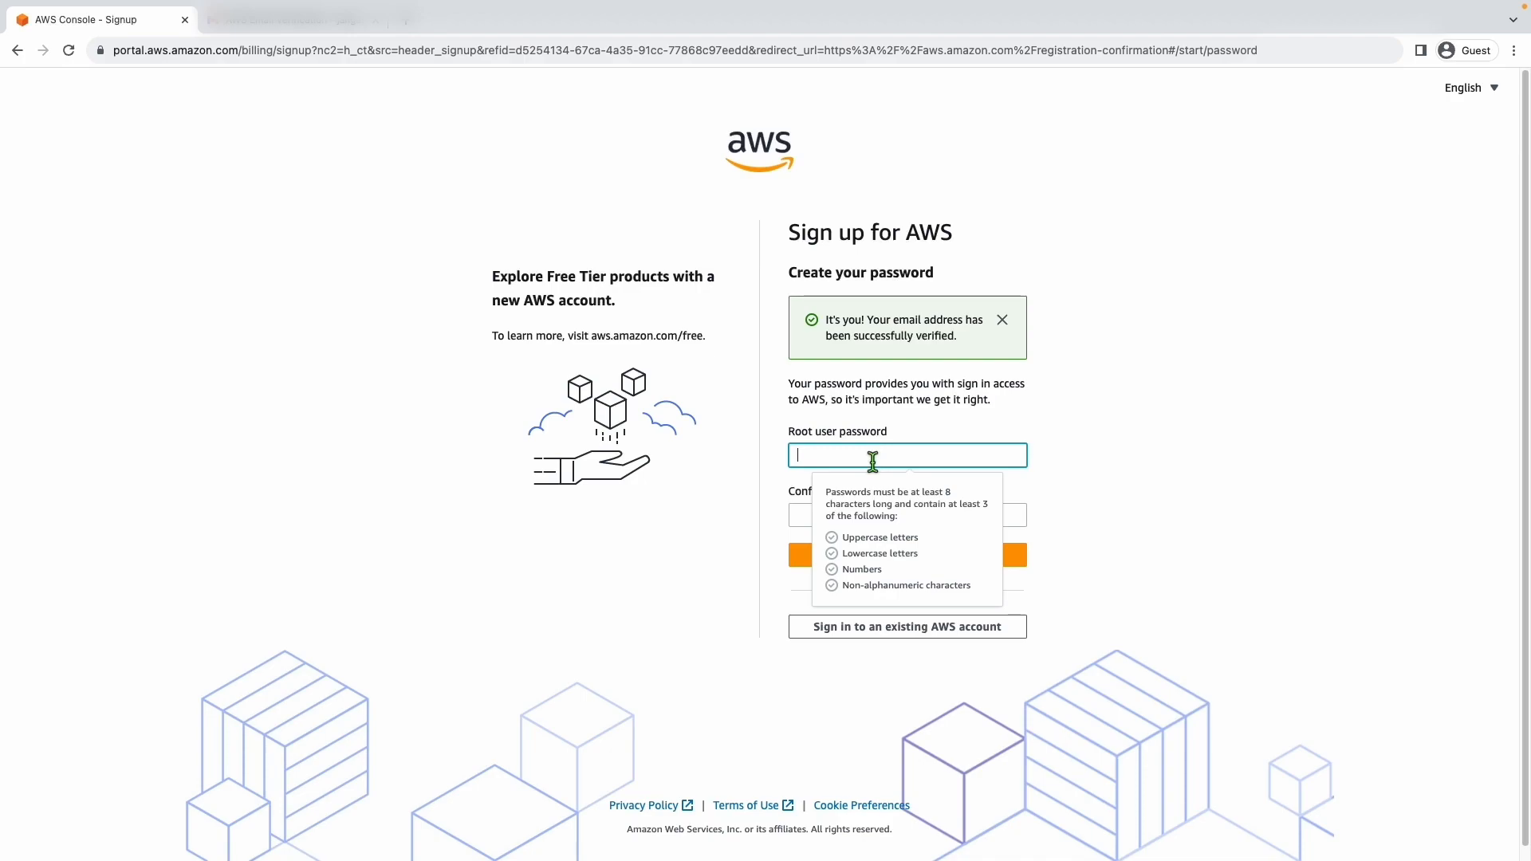
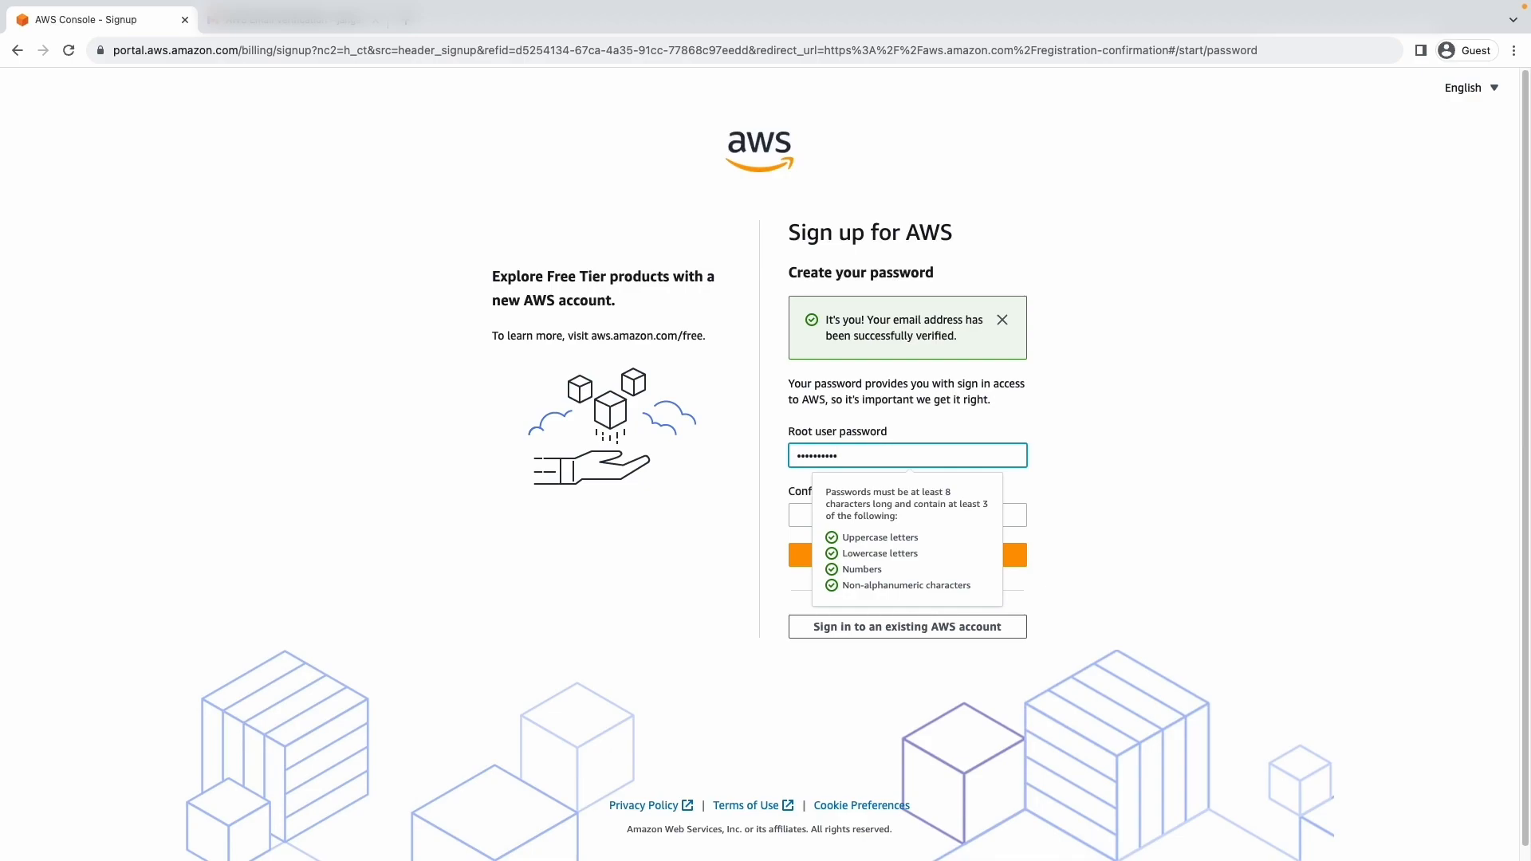
pyautogui.click(803, 513)
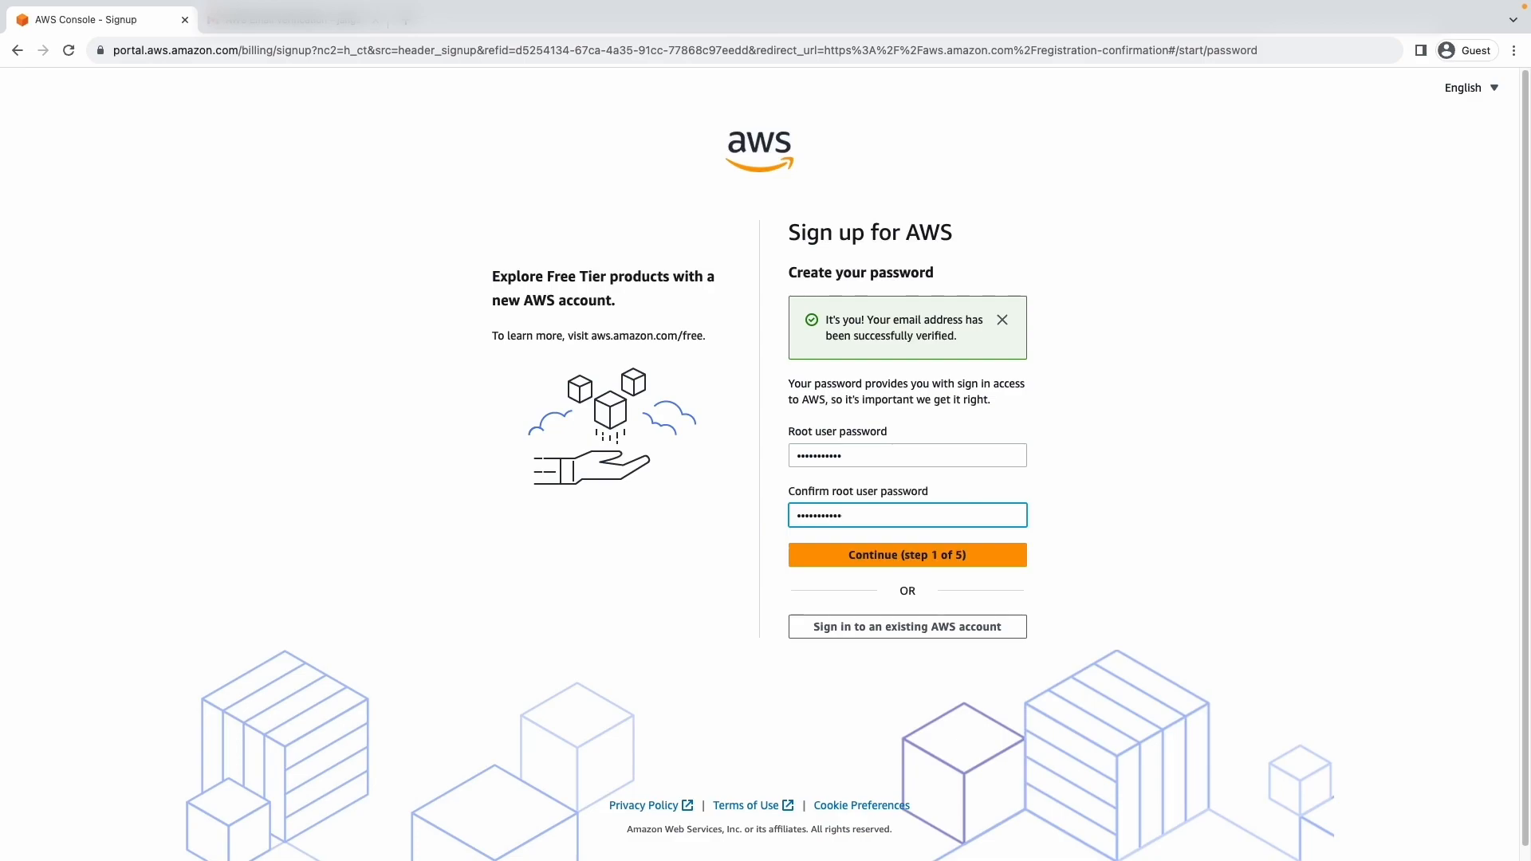
pyautogui.press('Return')
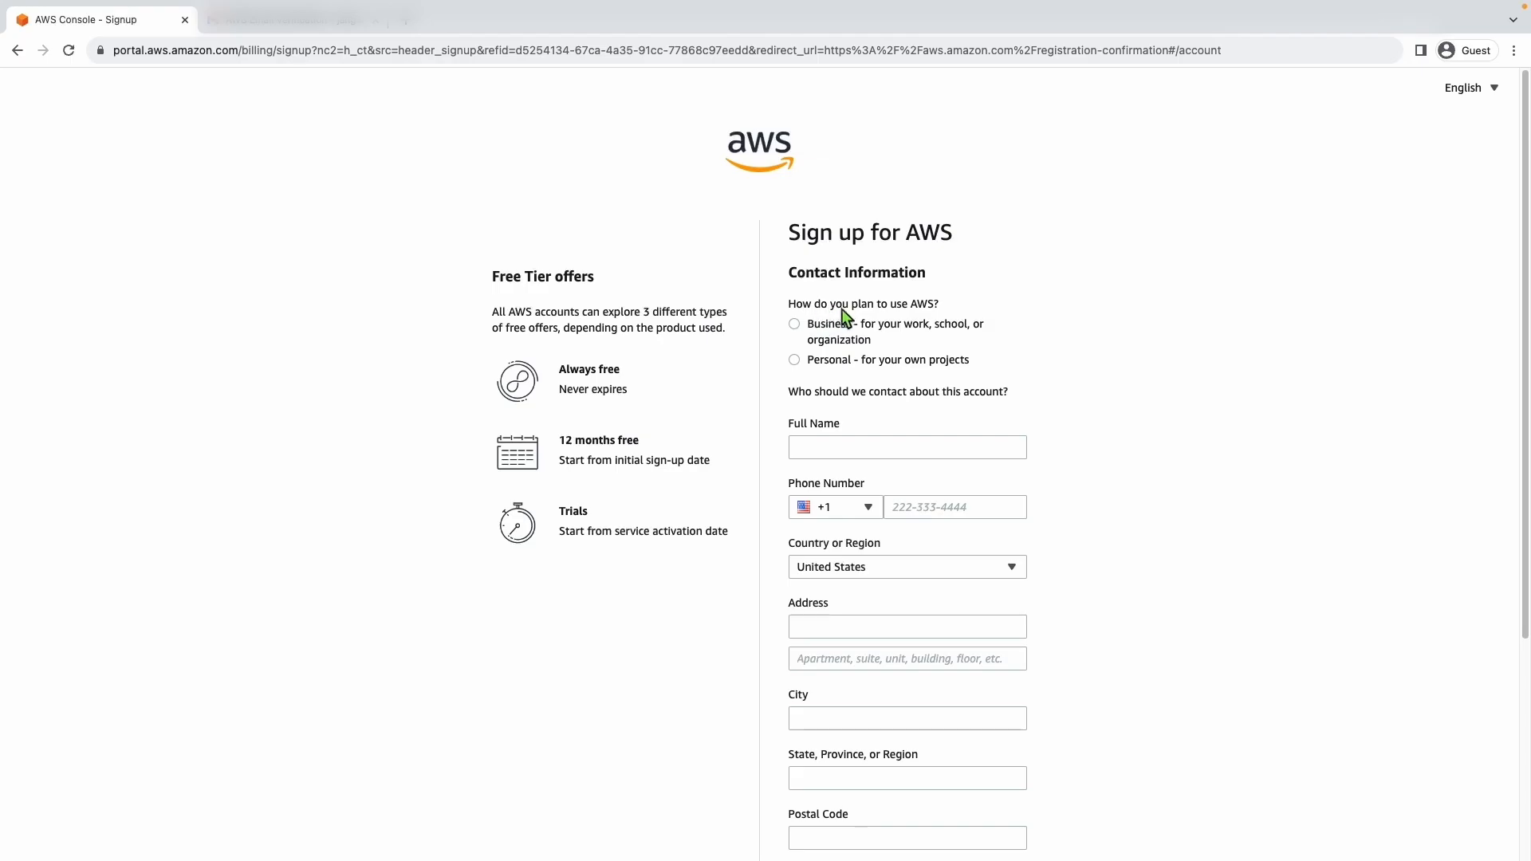
# - Set the planned AWS use to Personal and start filling in the contact's full name
pyautogui.click(803, 361)
pyautogui.click(818, 448)
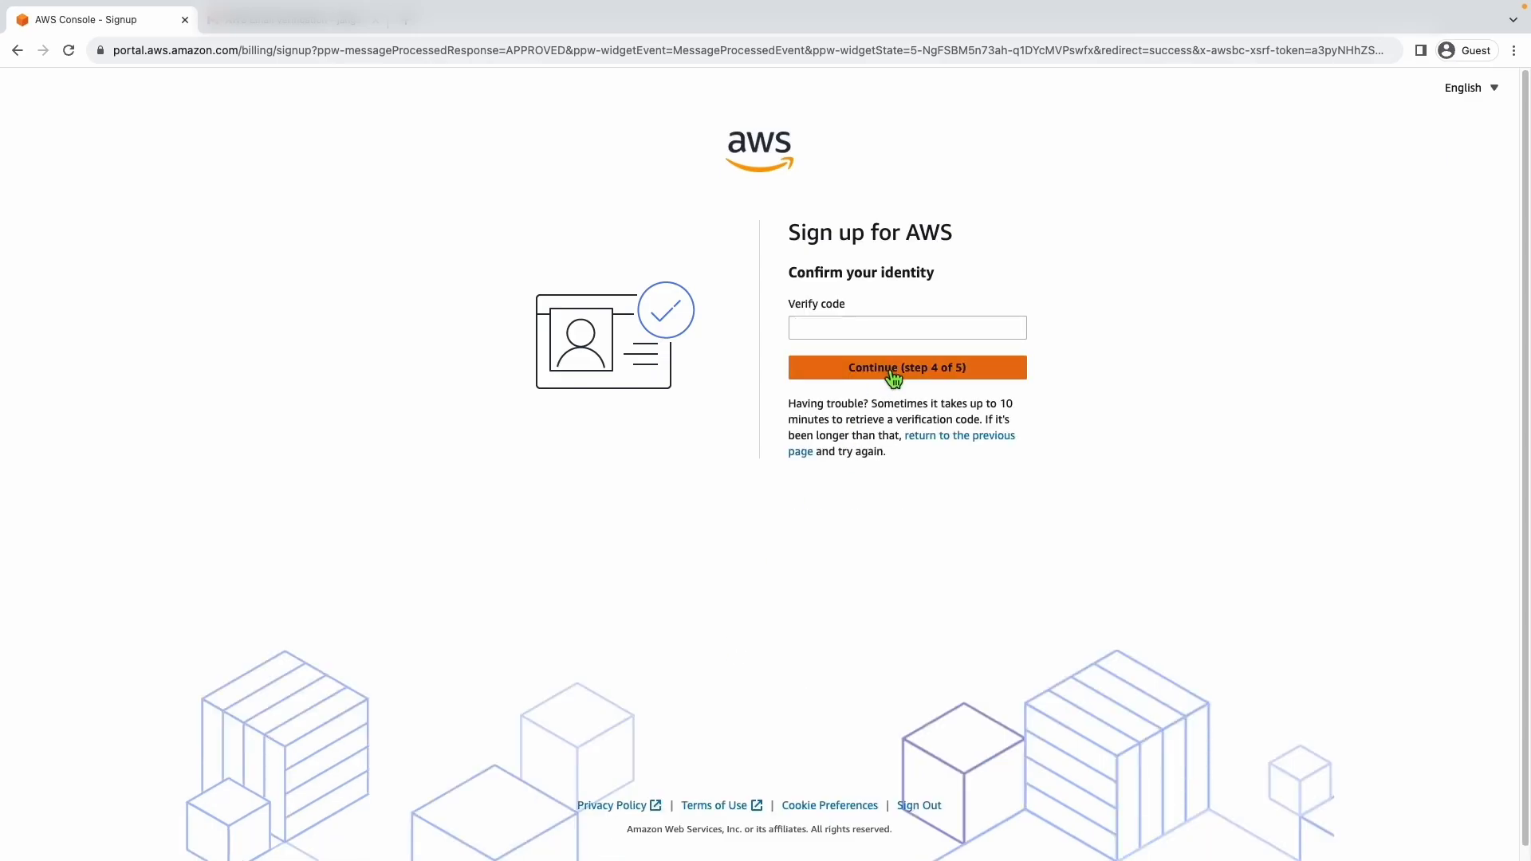
pyautogui.click(863, 319)
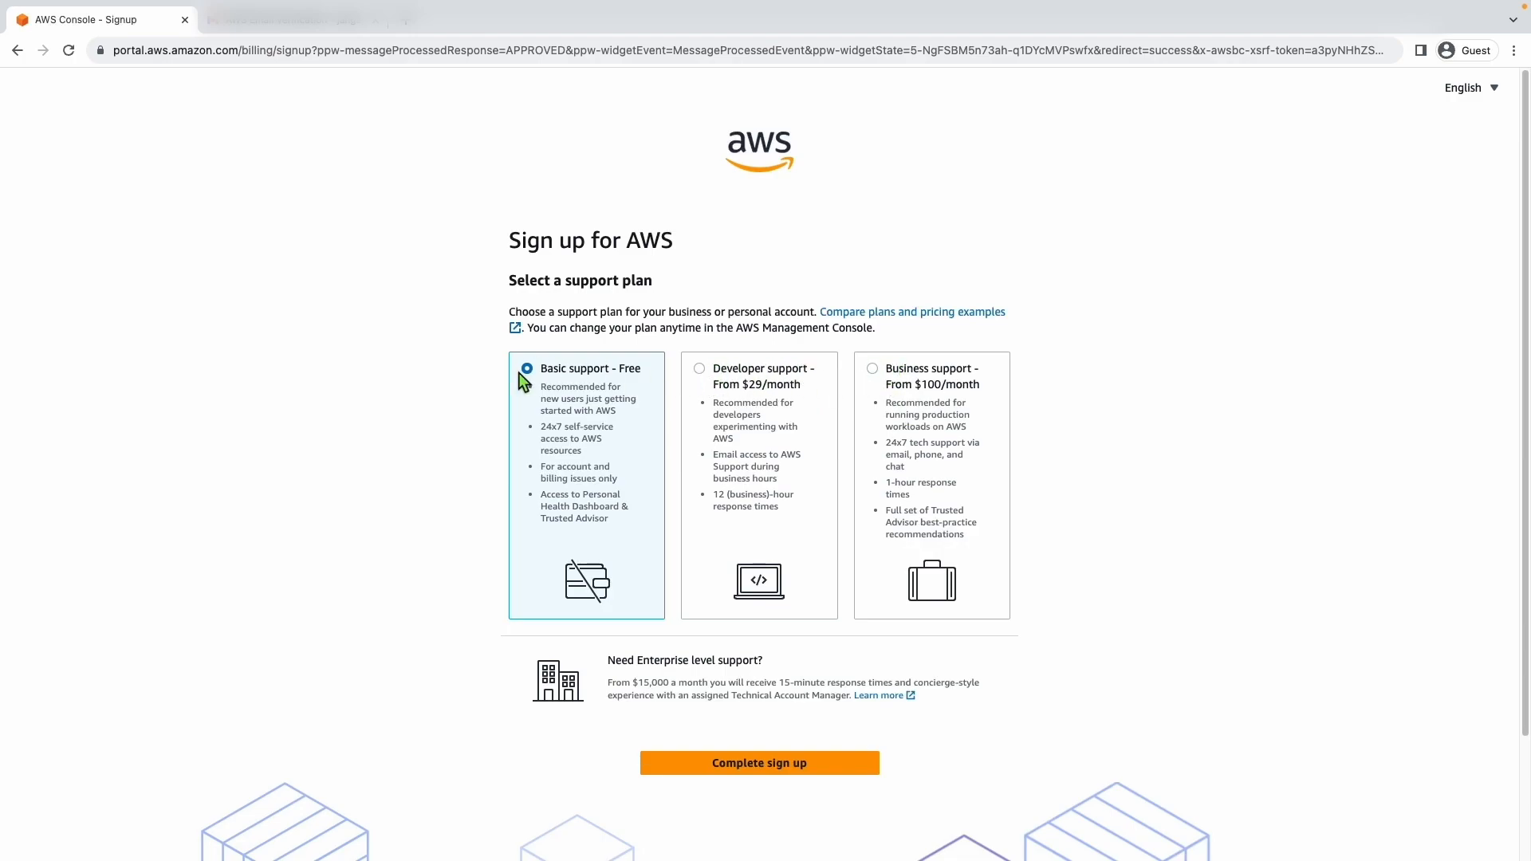
# - Keep the Basic support - Free plan and complete the AWS sign-up
pyautogui.moveTo(544, 366); pyautogui.dragTo(626, 366)
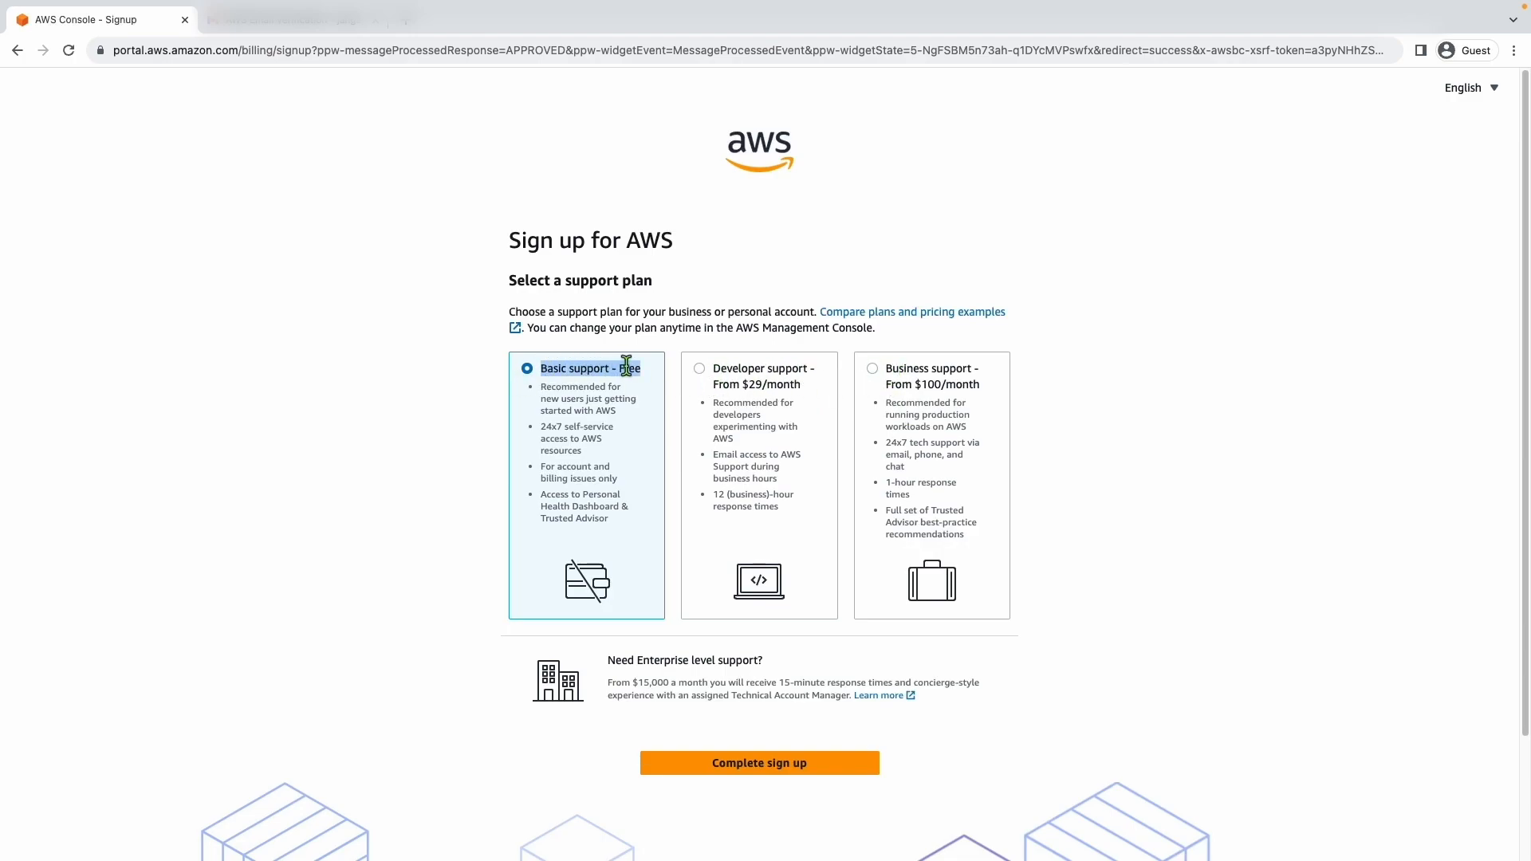
pyautogui.doubleClick(627, 366)
pyautogui.click(441, 469)
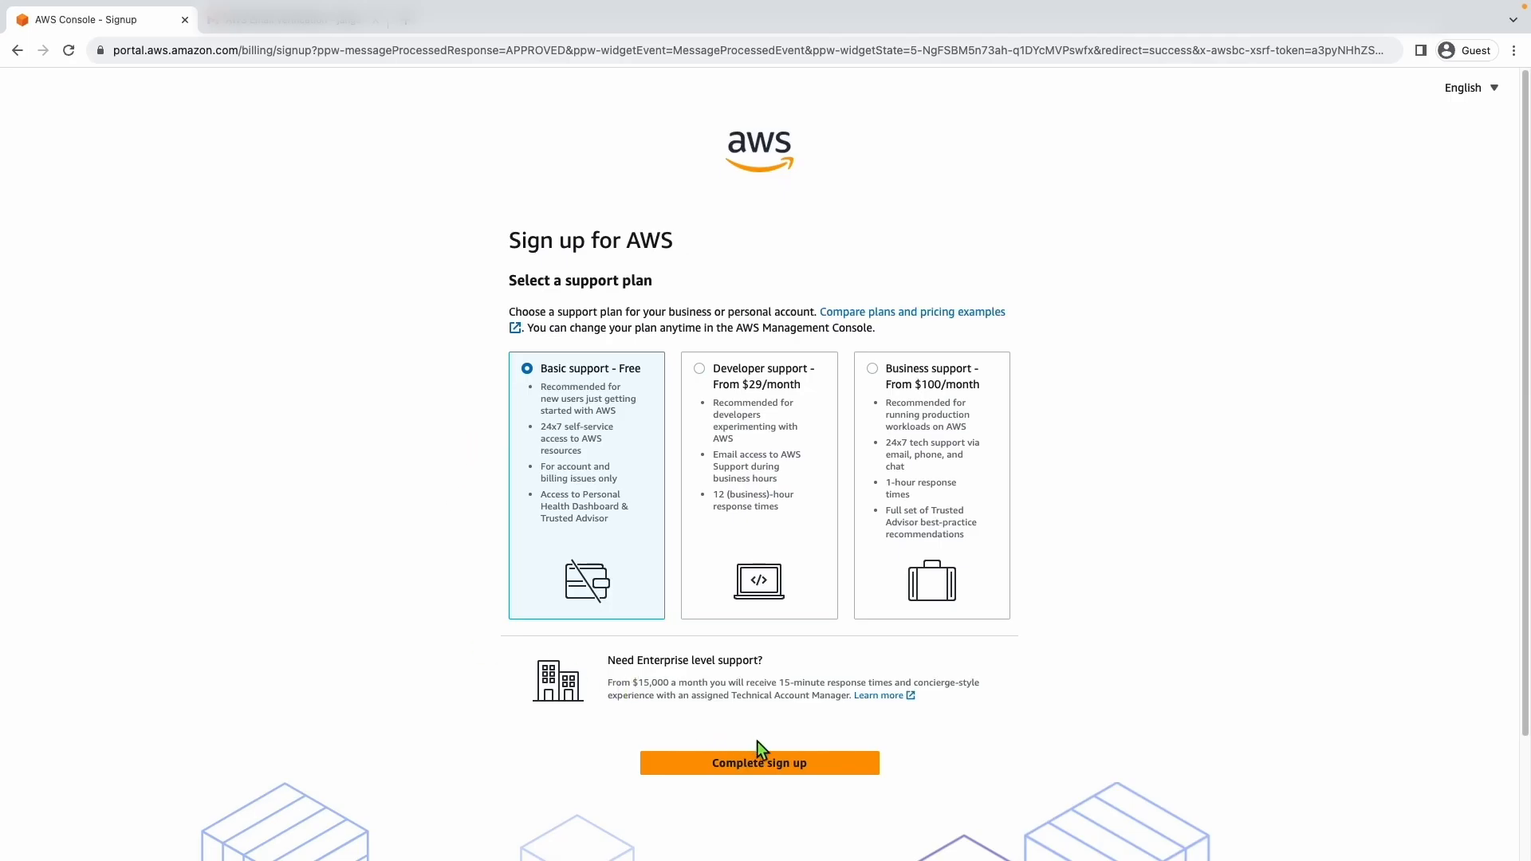
pyautogui.click(791, 763)
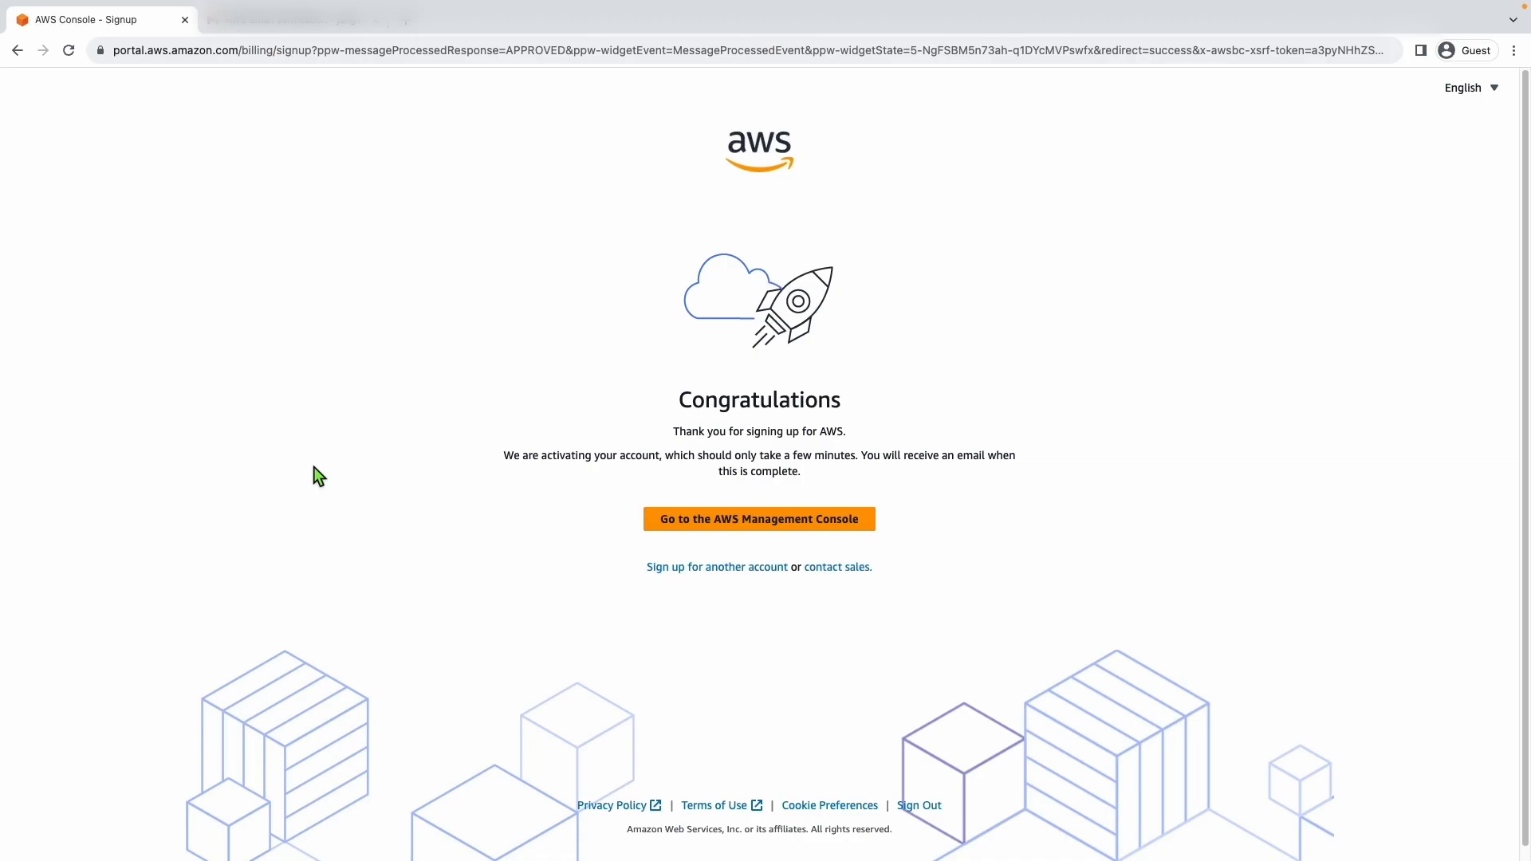
# - Open the AWS Management Console in a new browser tab and switch to its sign-in page
pyautogui.rightClick(722, 526)
pyautogui.click(758, 531)
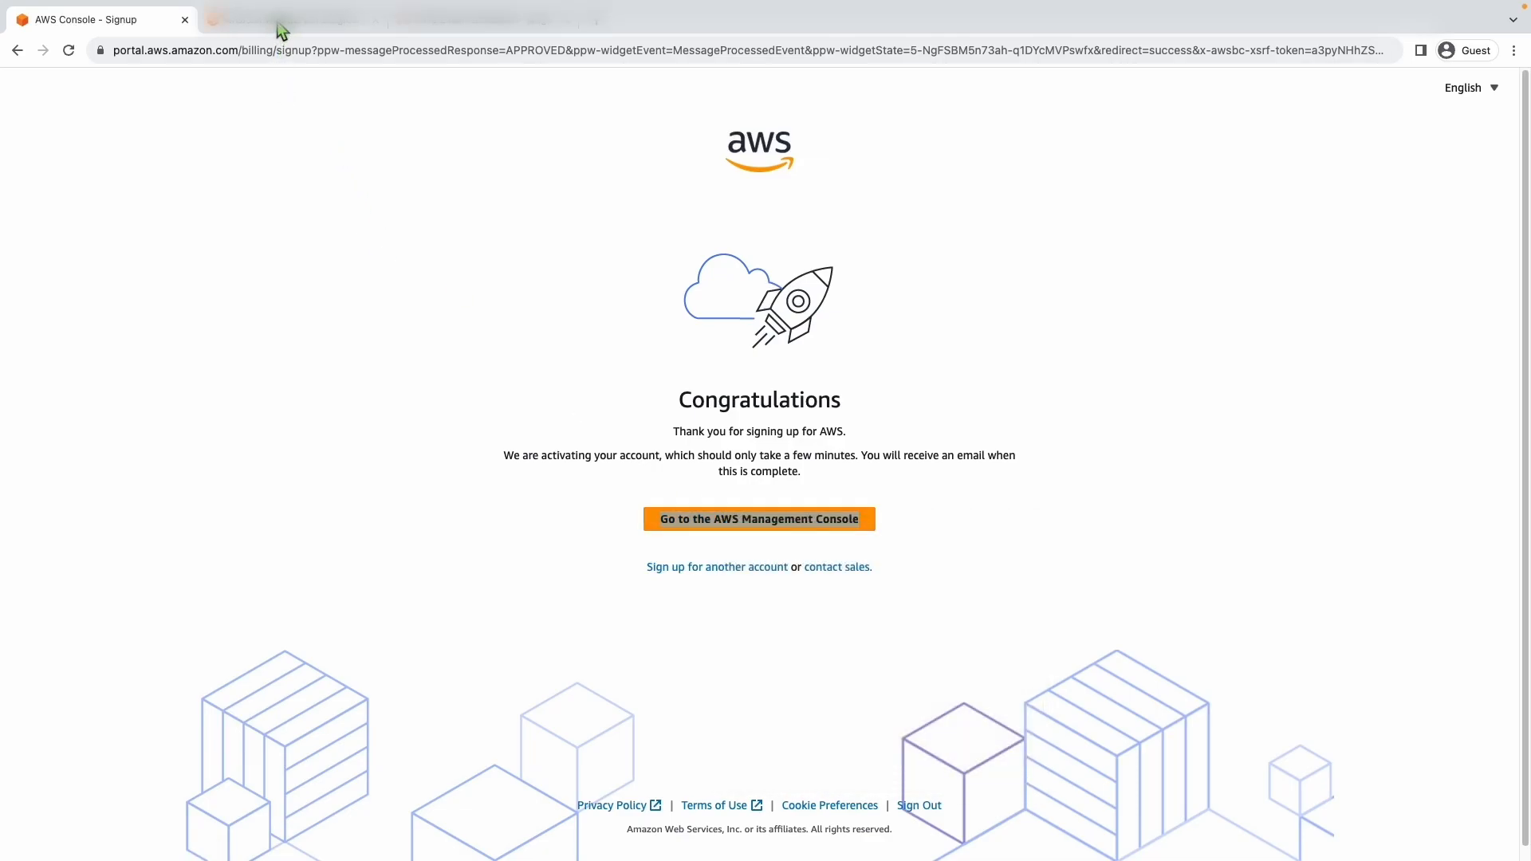
pyautogui.click(281, 30)
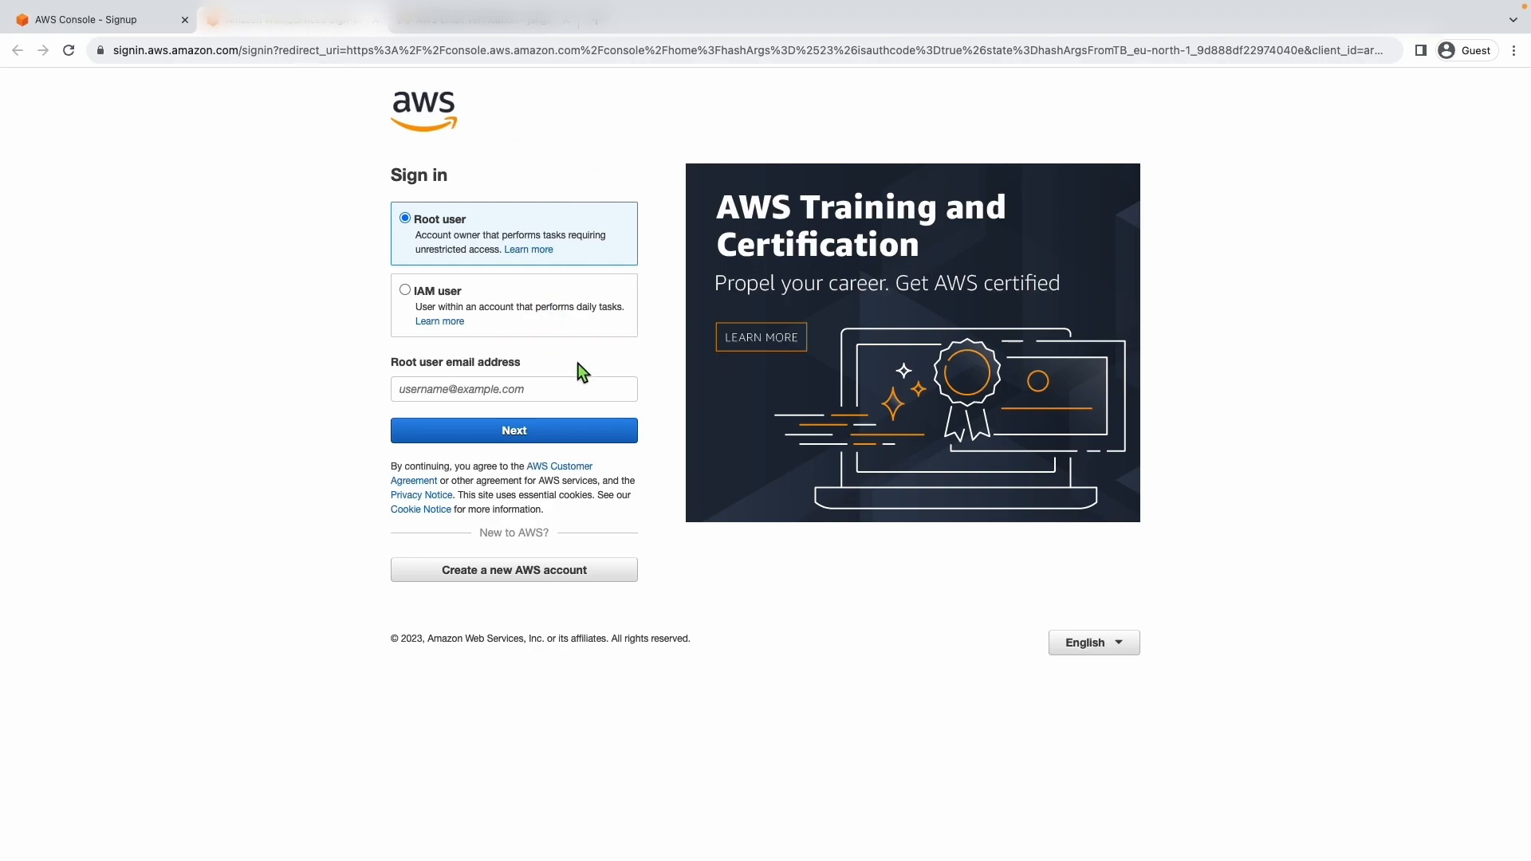
# - Sign in as root user with the account's email address and the account password
pyautogui.click(496, 387)
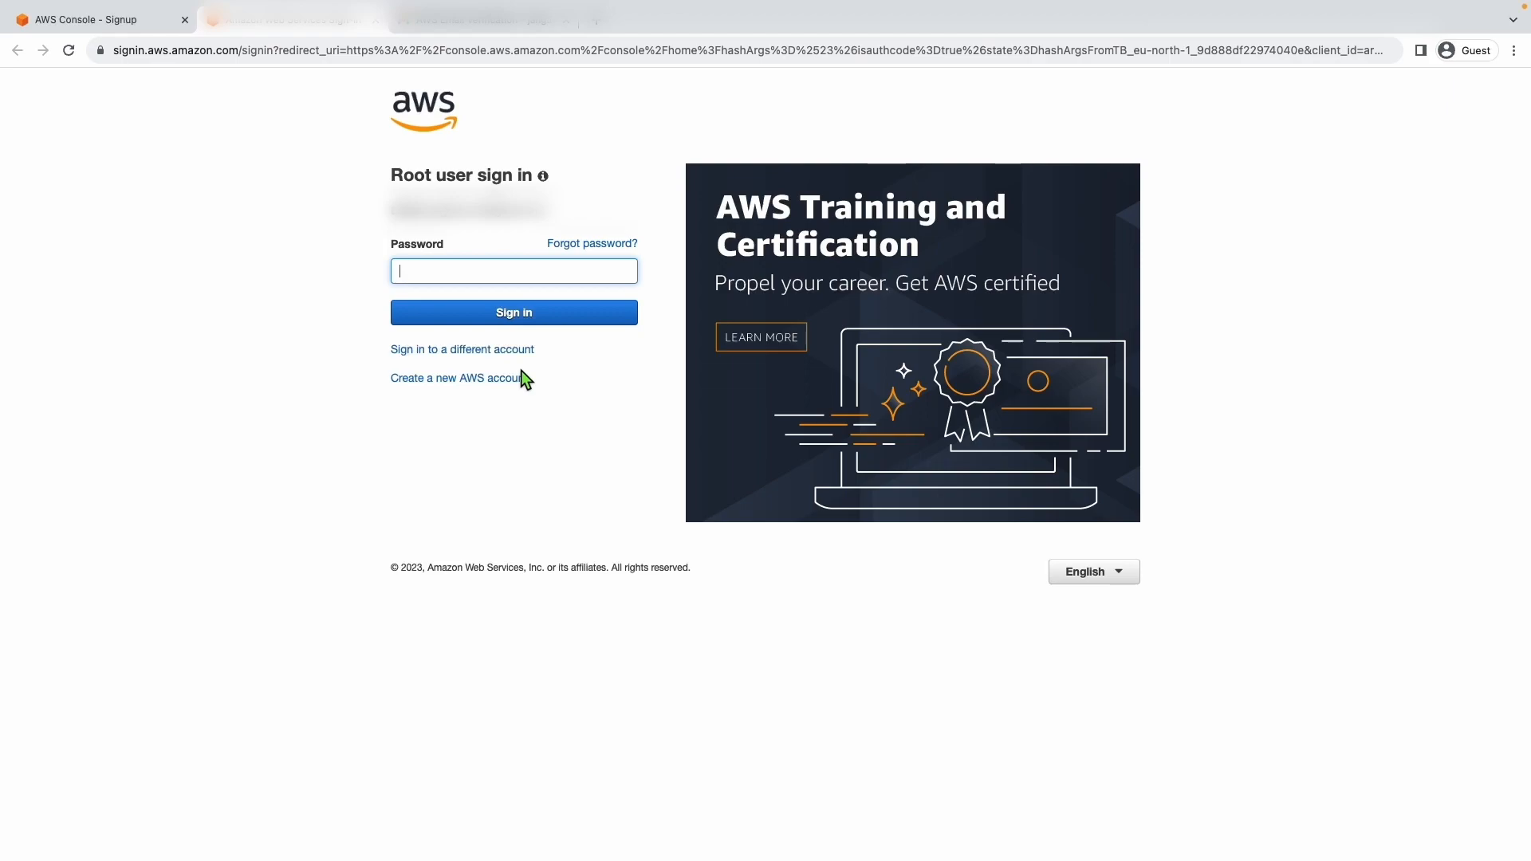
pyautogui.write('•••••••••••')
pyautogui.click(506, 322)
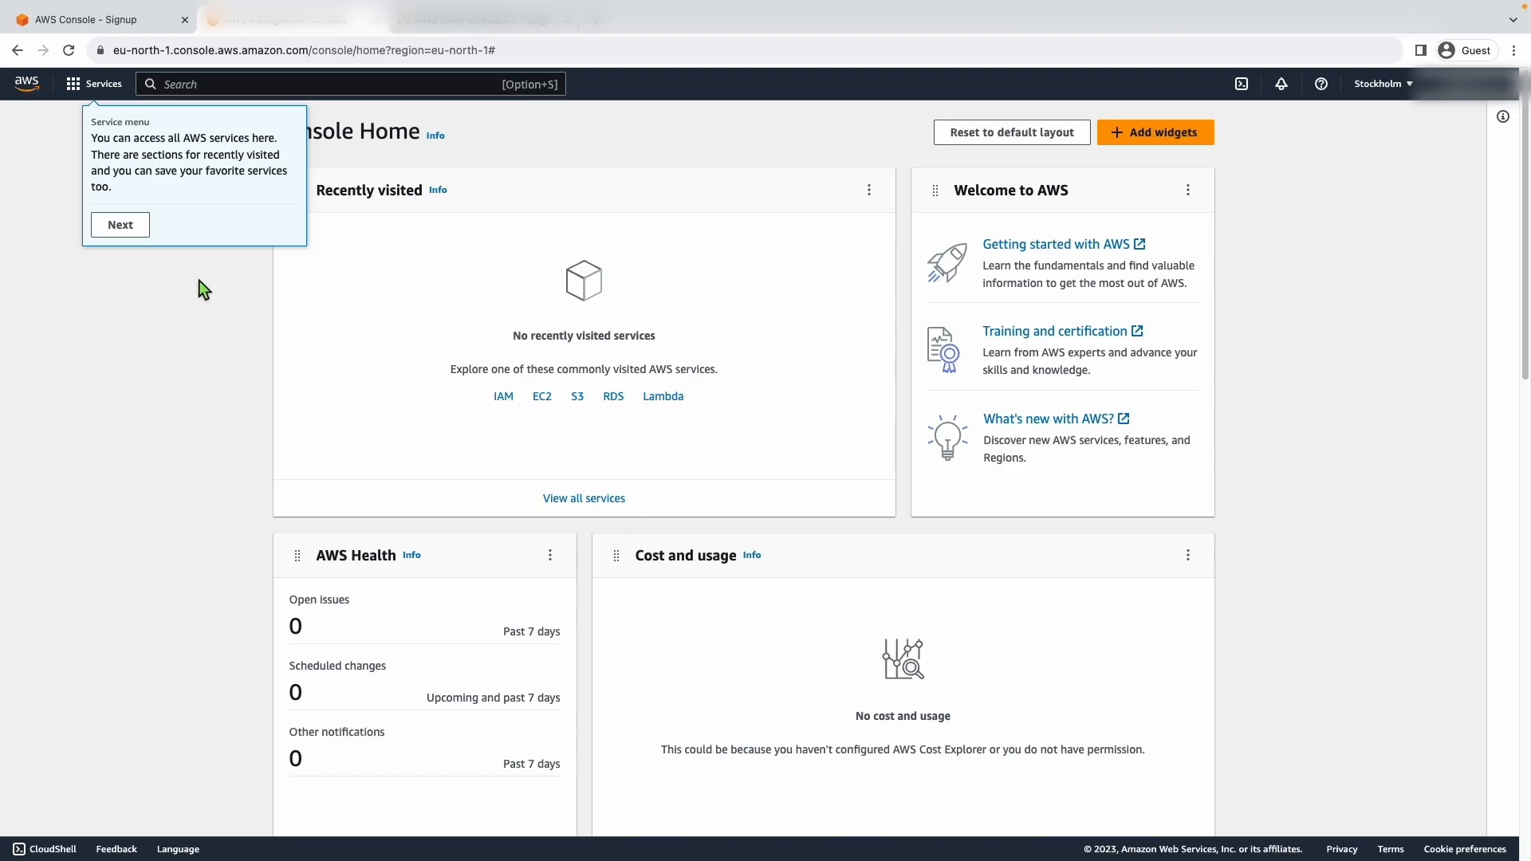
# - Go through the introductory tips on Console Home and dismiss the last one
pyautogui.click(126, 227)
pyautogui.click(195, 215)
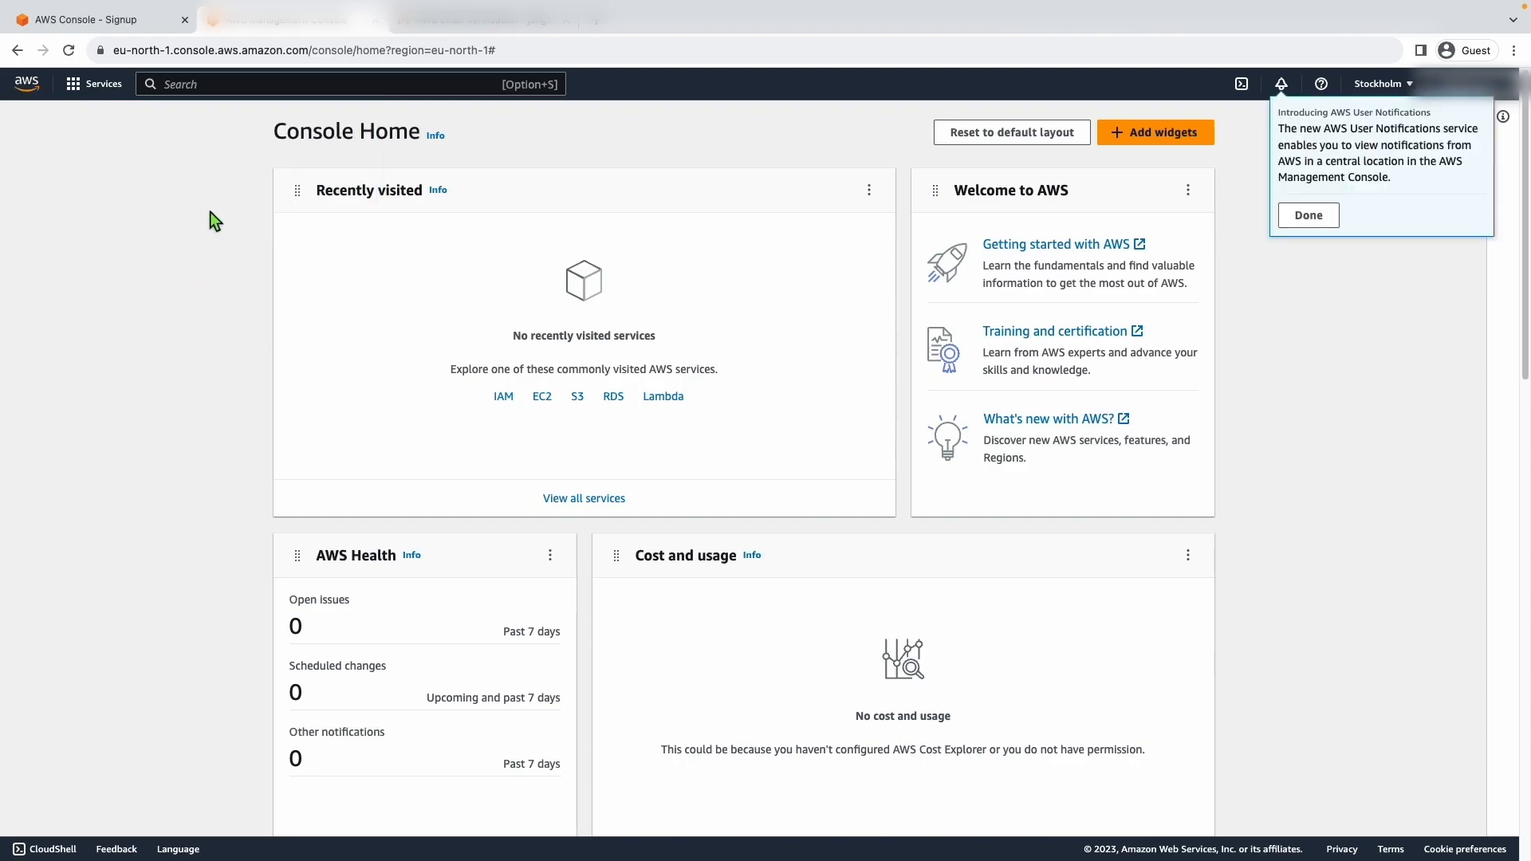
pyautogui.click(1308, 216)
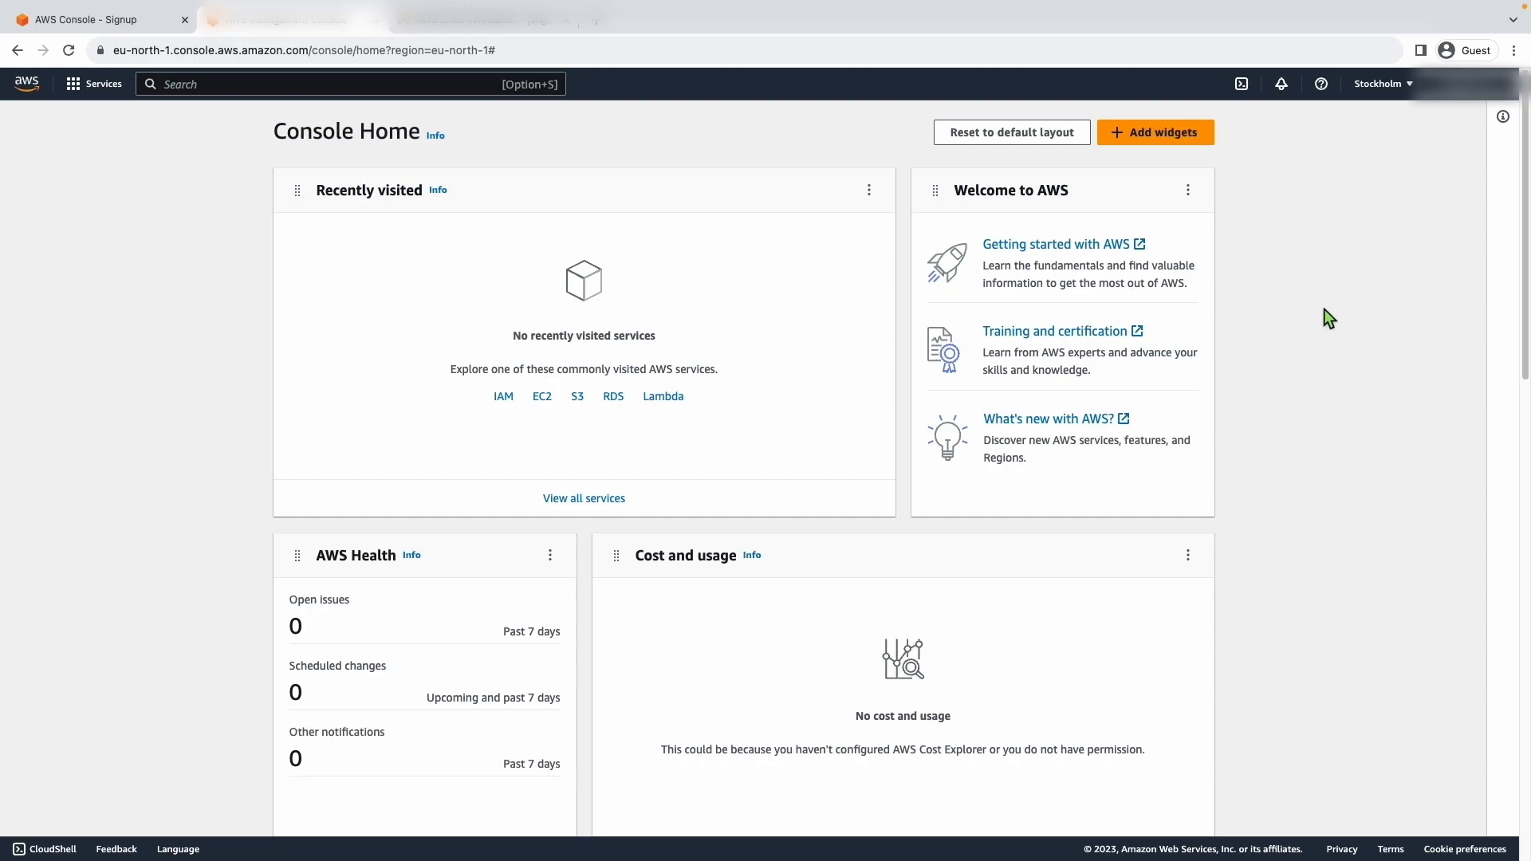
# - Search the services for iam, mark IAM as a favorite and open its Users page
pyautogui.click(251, 86)
pyautogui.write('iam')
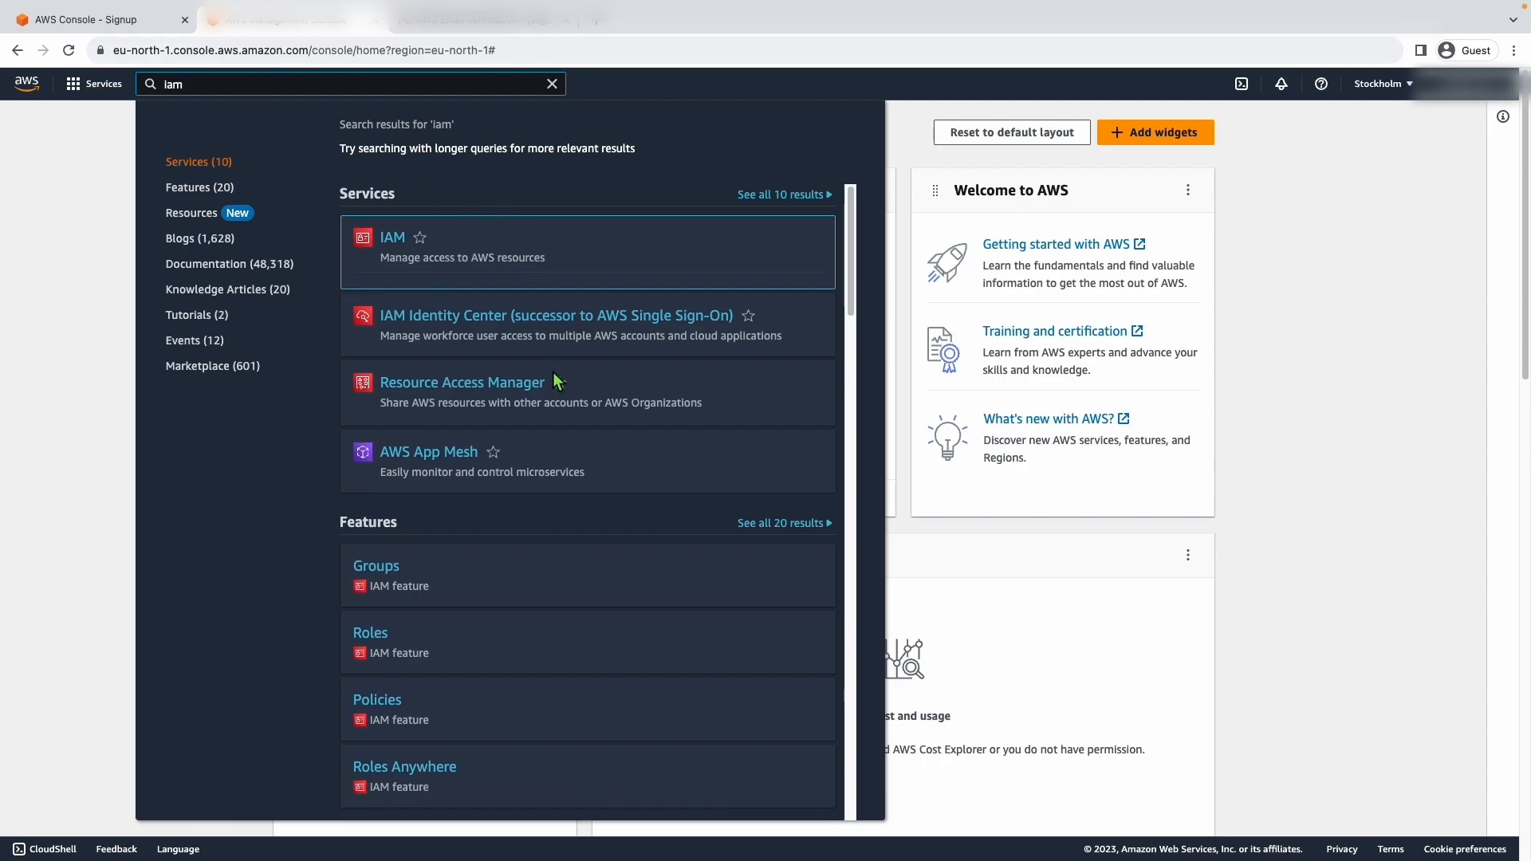
pyautogui.click(419, 237)
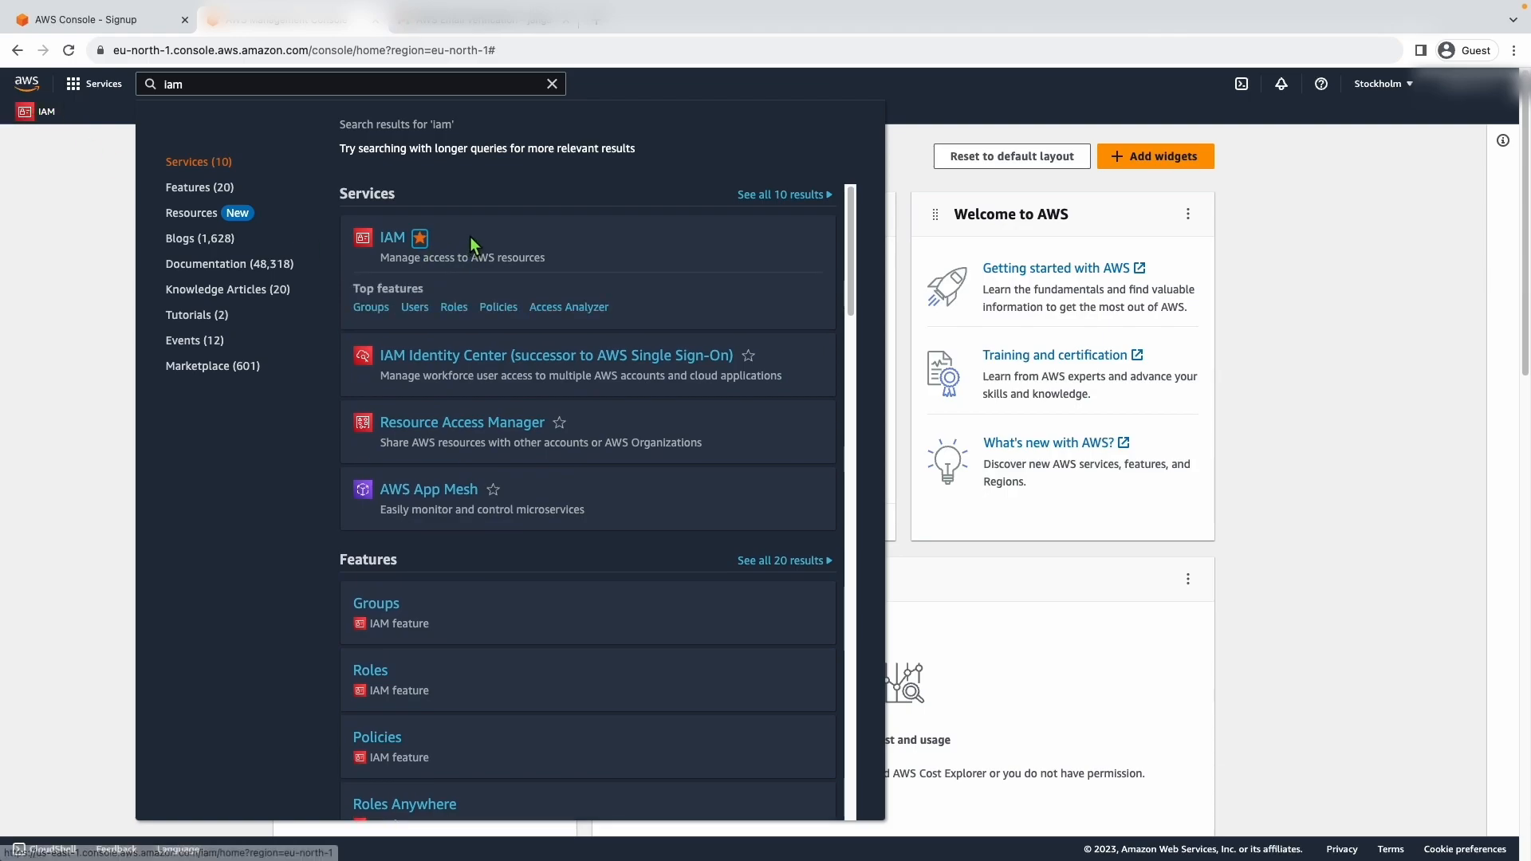
pyautogui.click(415, 308)
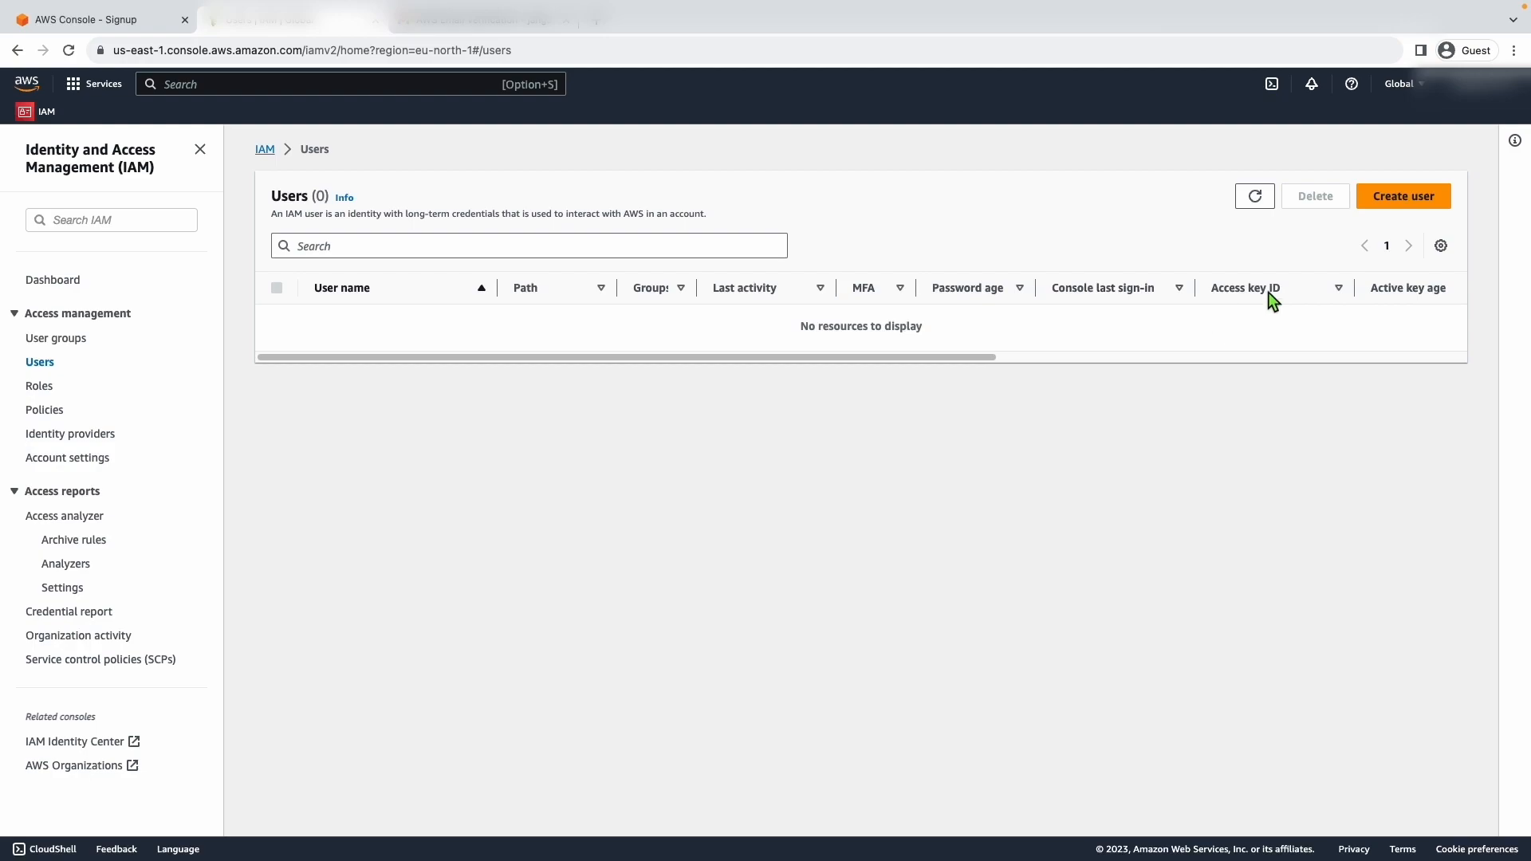
# - Start creating a user: enter the user name, enable AWS Management Console access and choose to create an IAM user
pyautogui.click(1414, 198)
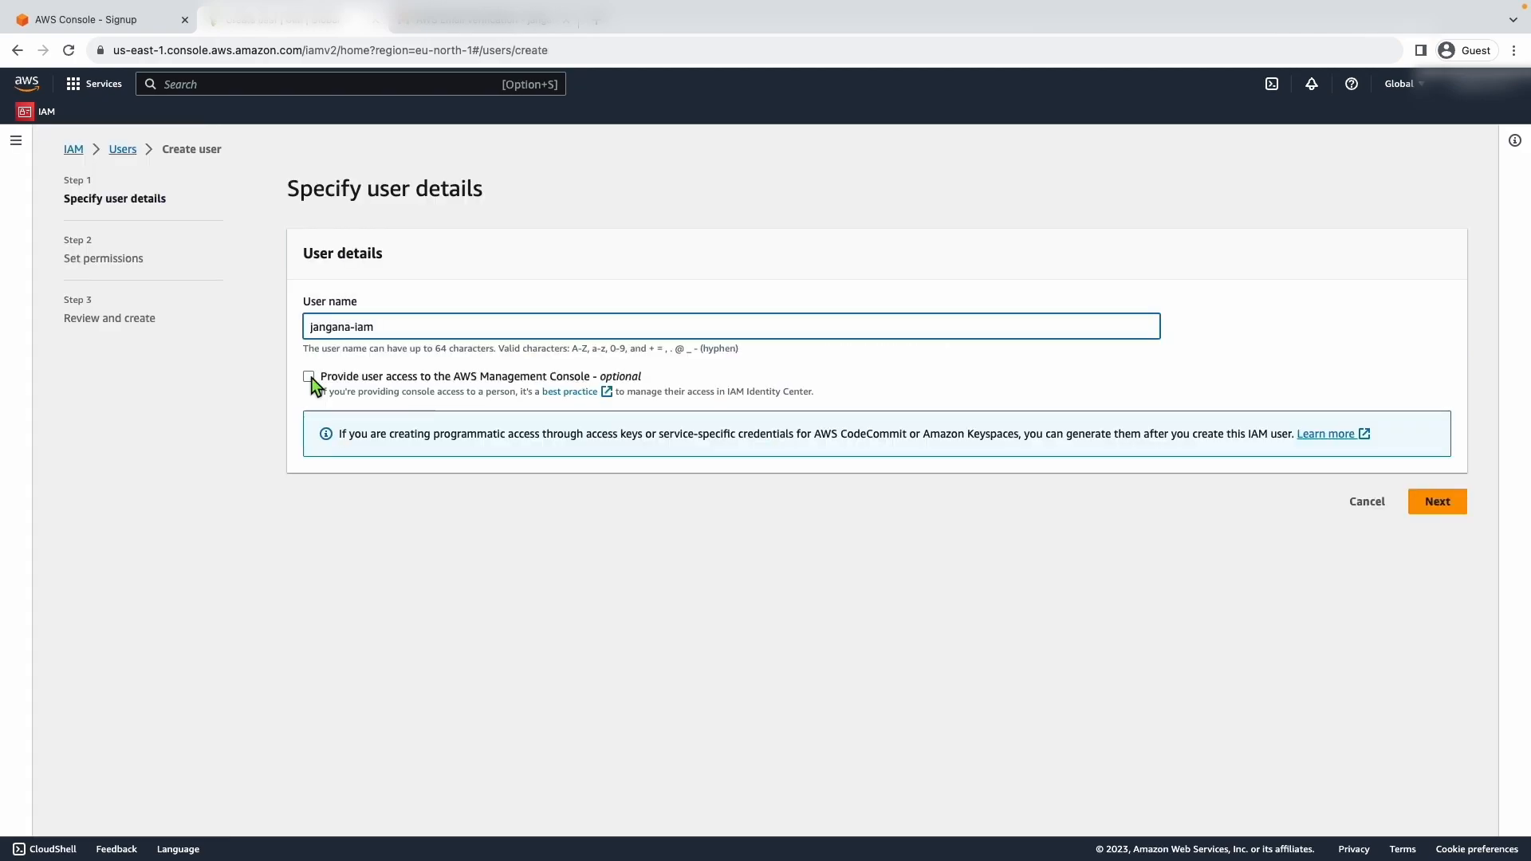
pyautogui.click(309, 376)
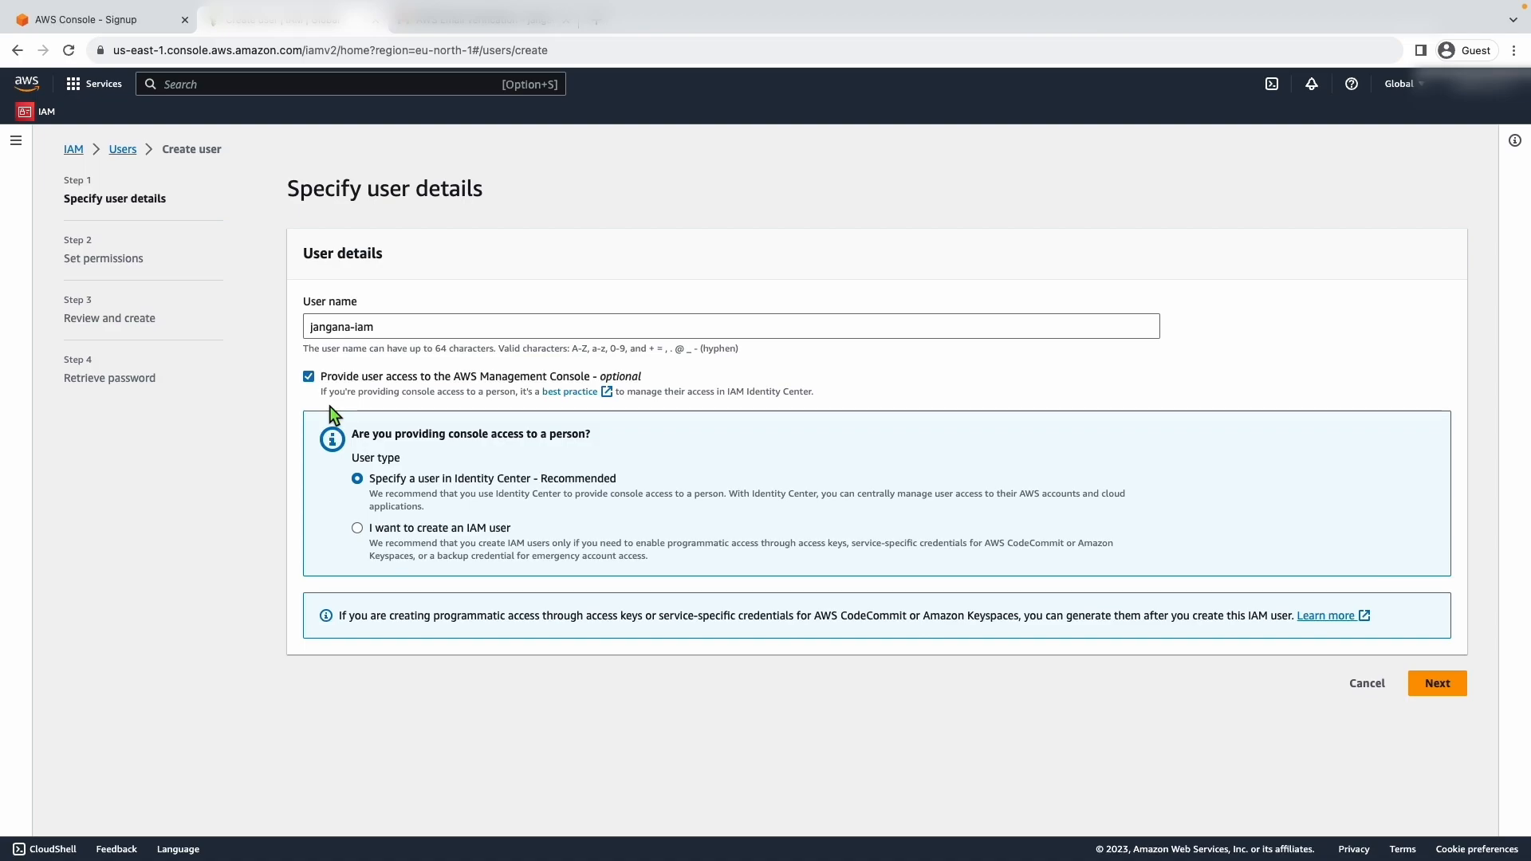
pyautogui.click(357, 528)
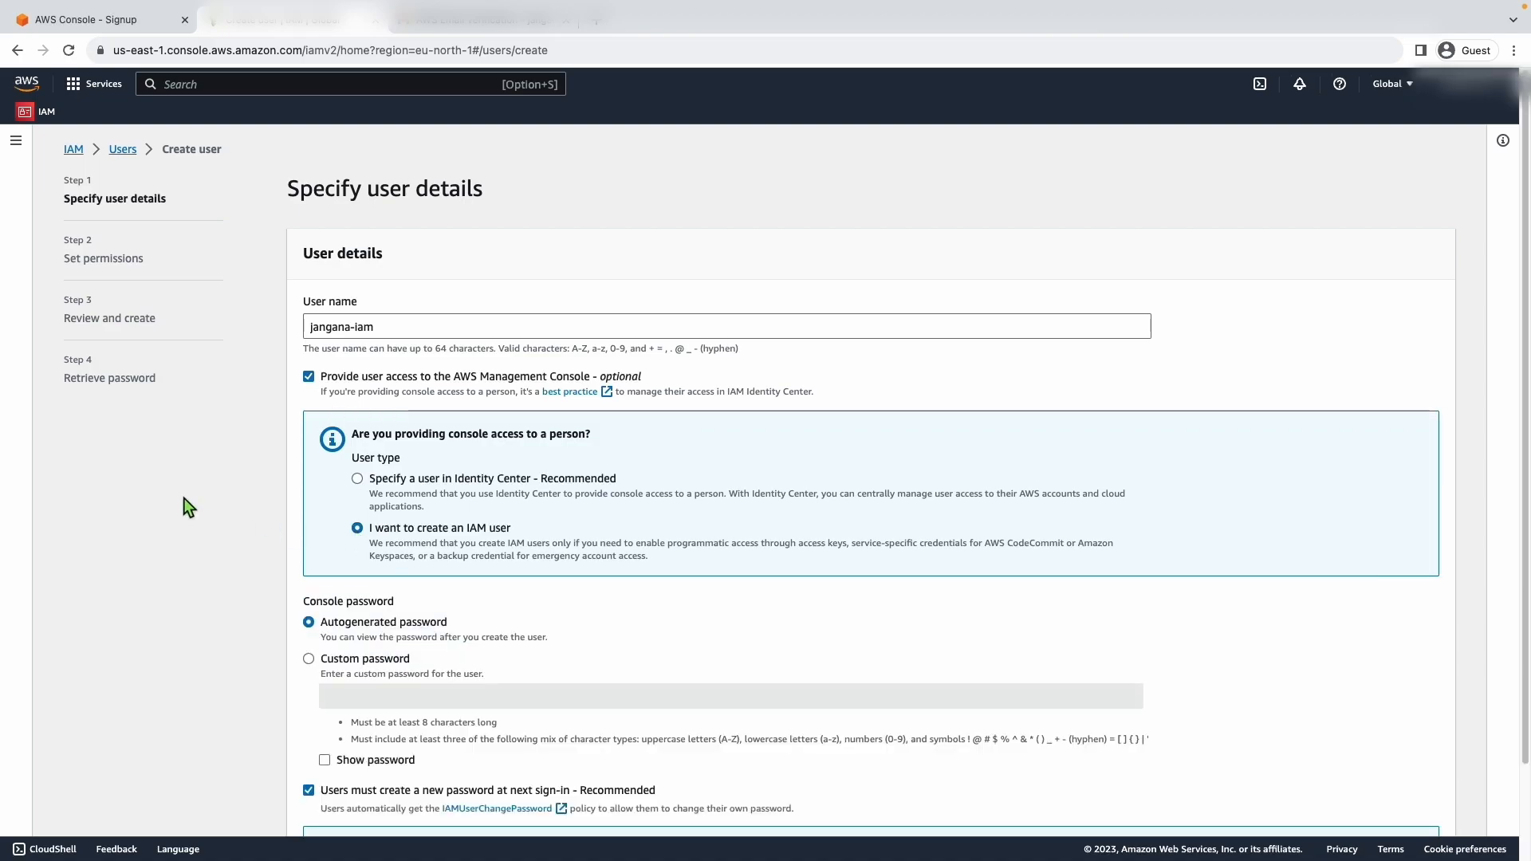
# - Enter a custom console password for the IAM user and turn off the required password change at next sign-in
pyautogui.scroll(-2, 164, 511)
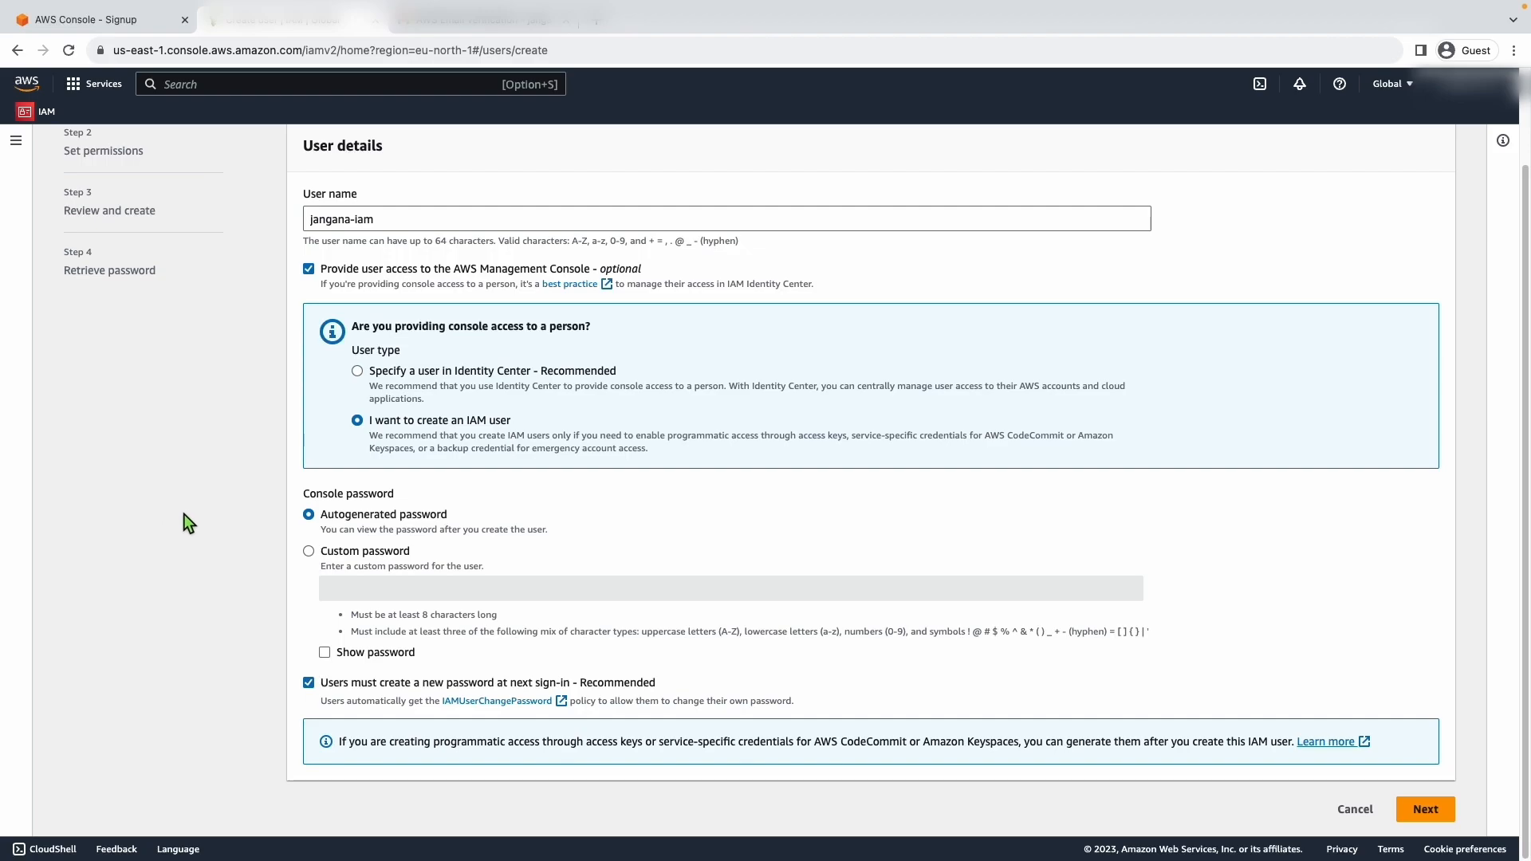
pyautogui.click(310, 554)
pyautogui.click(369, 587)
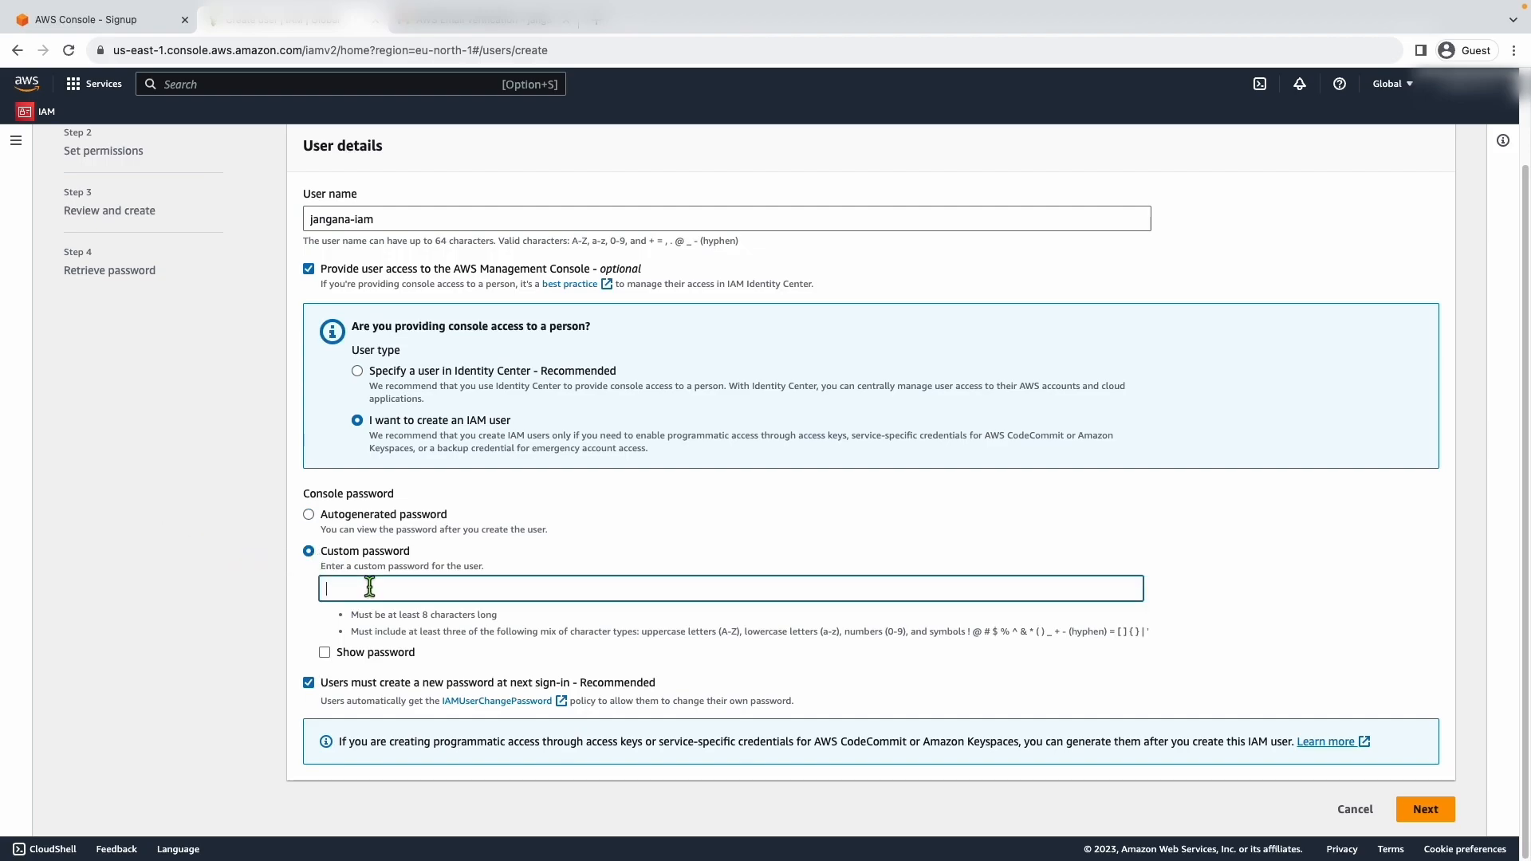
pyautogui.write('••••••••••')
pyautogui.click(308, 689)
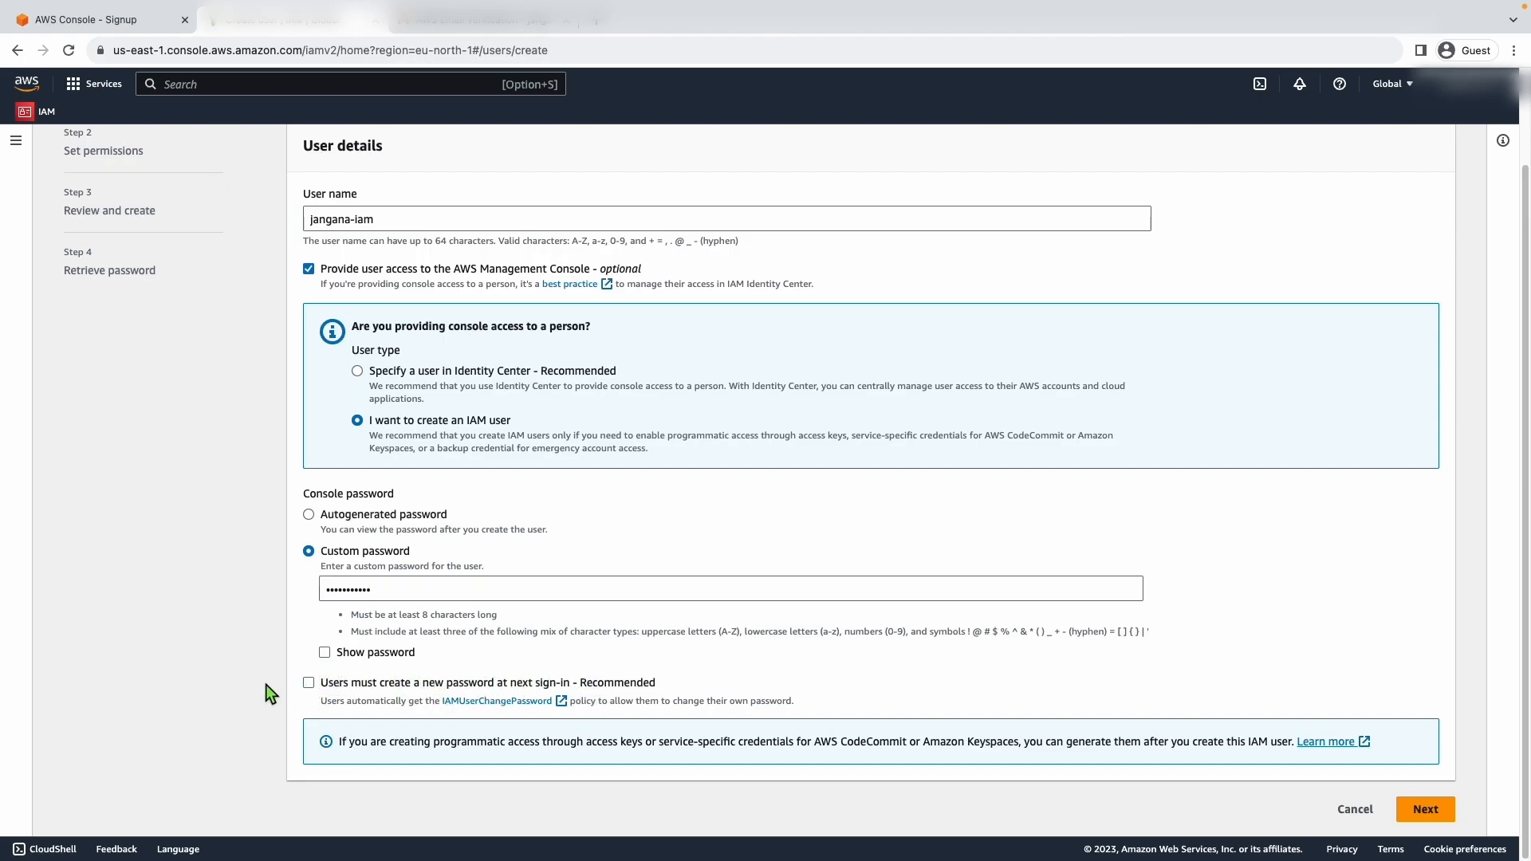
# - Keep the default Add user to group option without choosing a group, add no tags, and create the user
pyautogui.click(1427, 816)
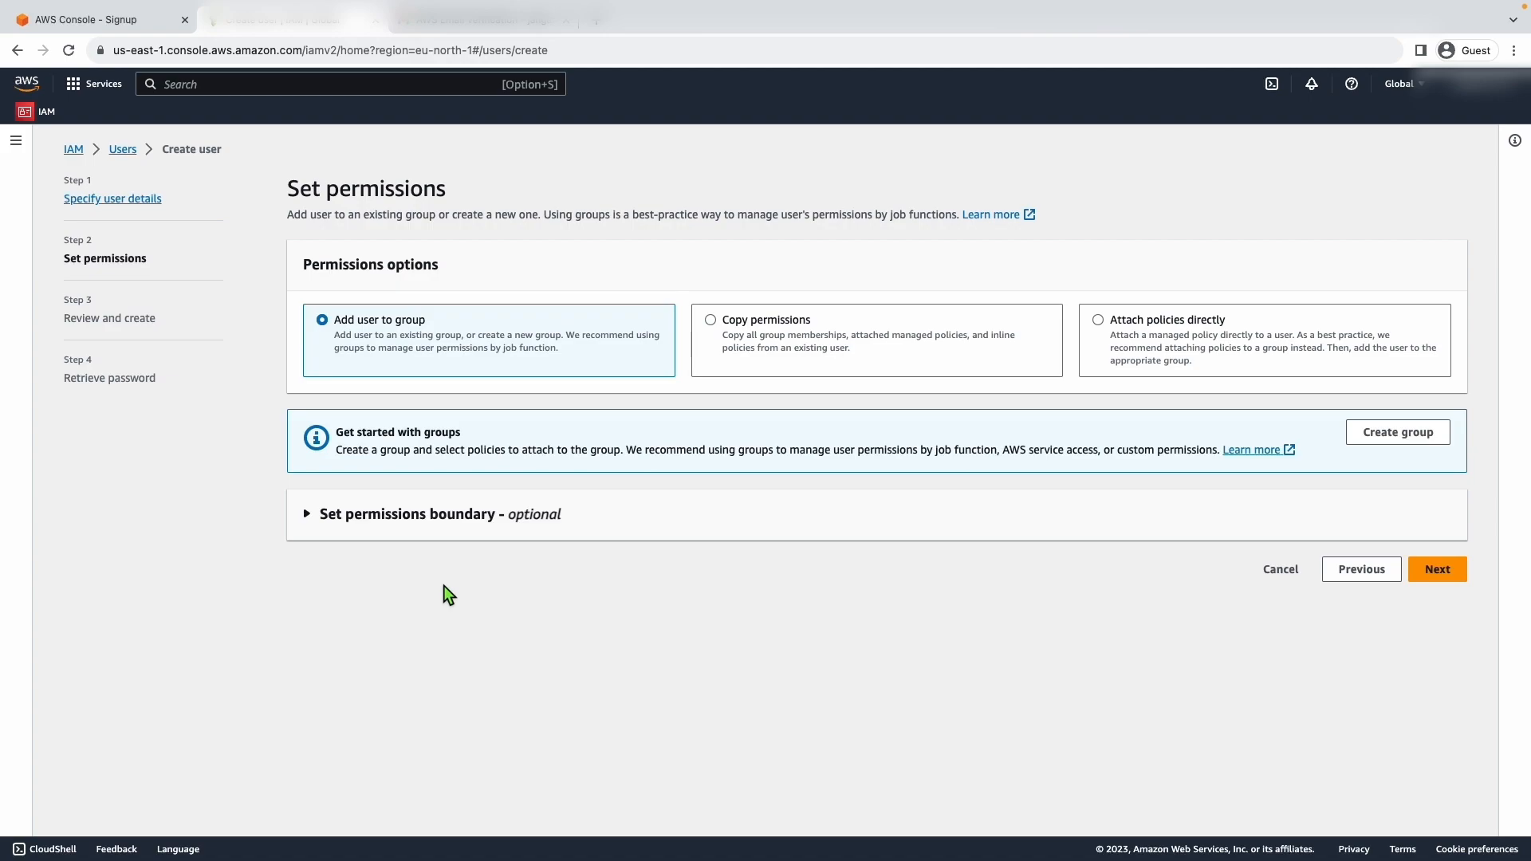
pyautogui.click(1427, 568)
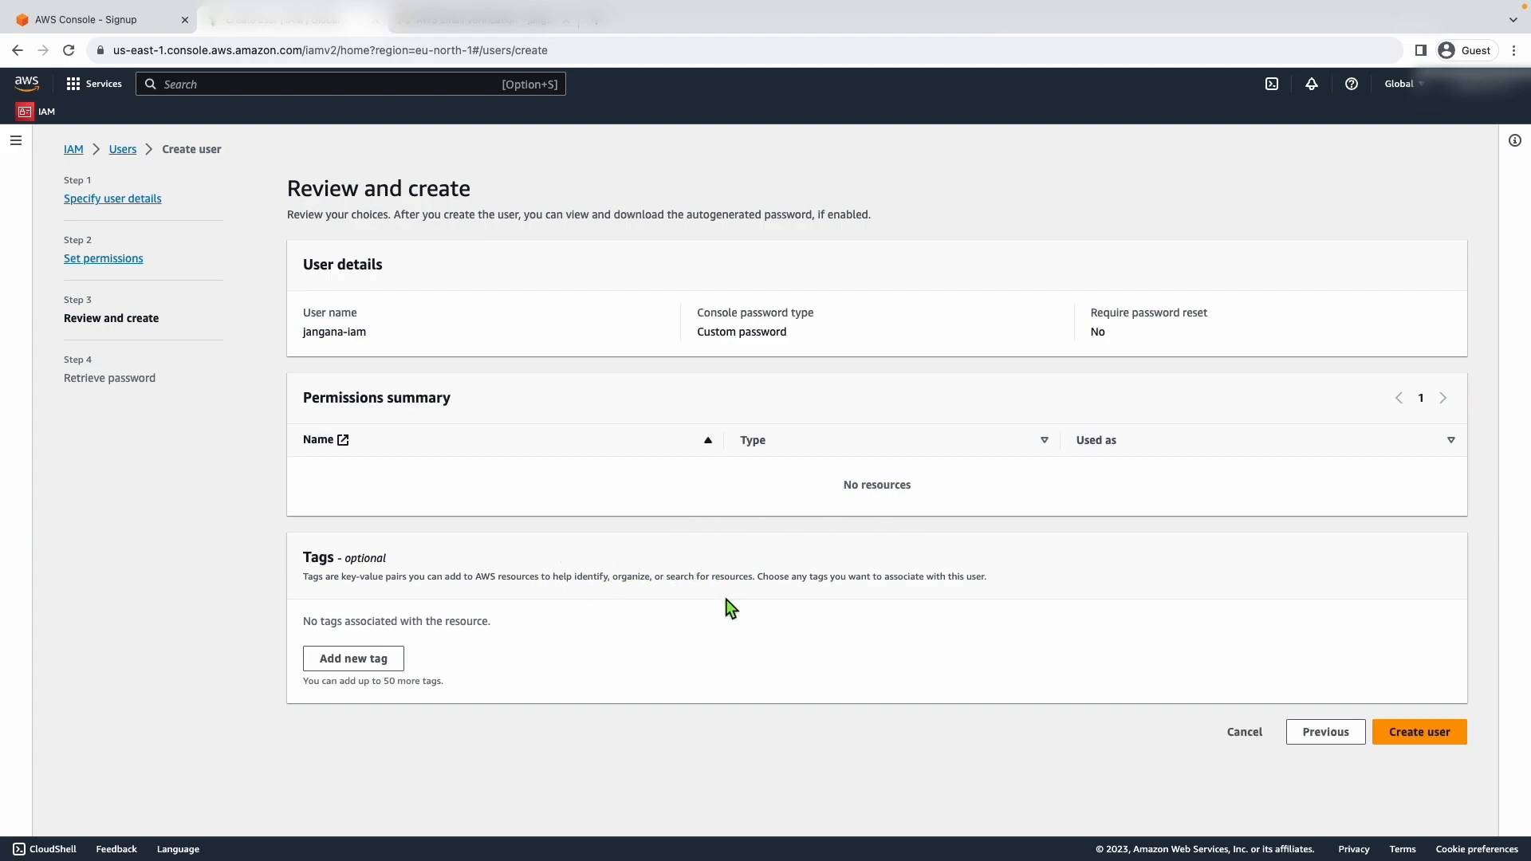
pyautogui.click(1411, 729)
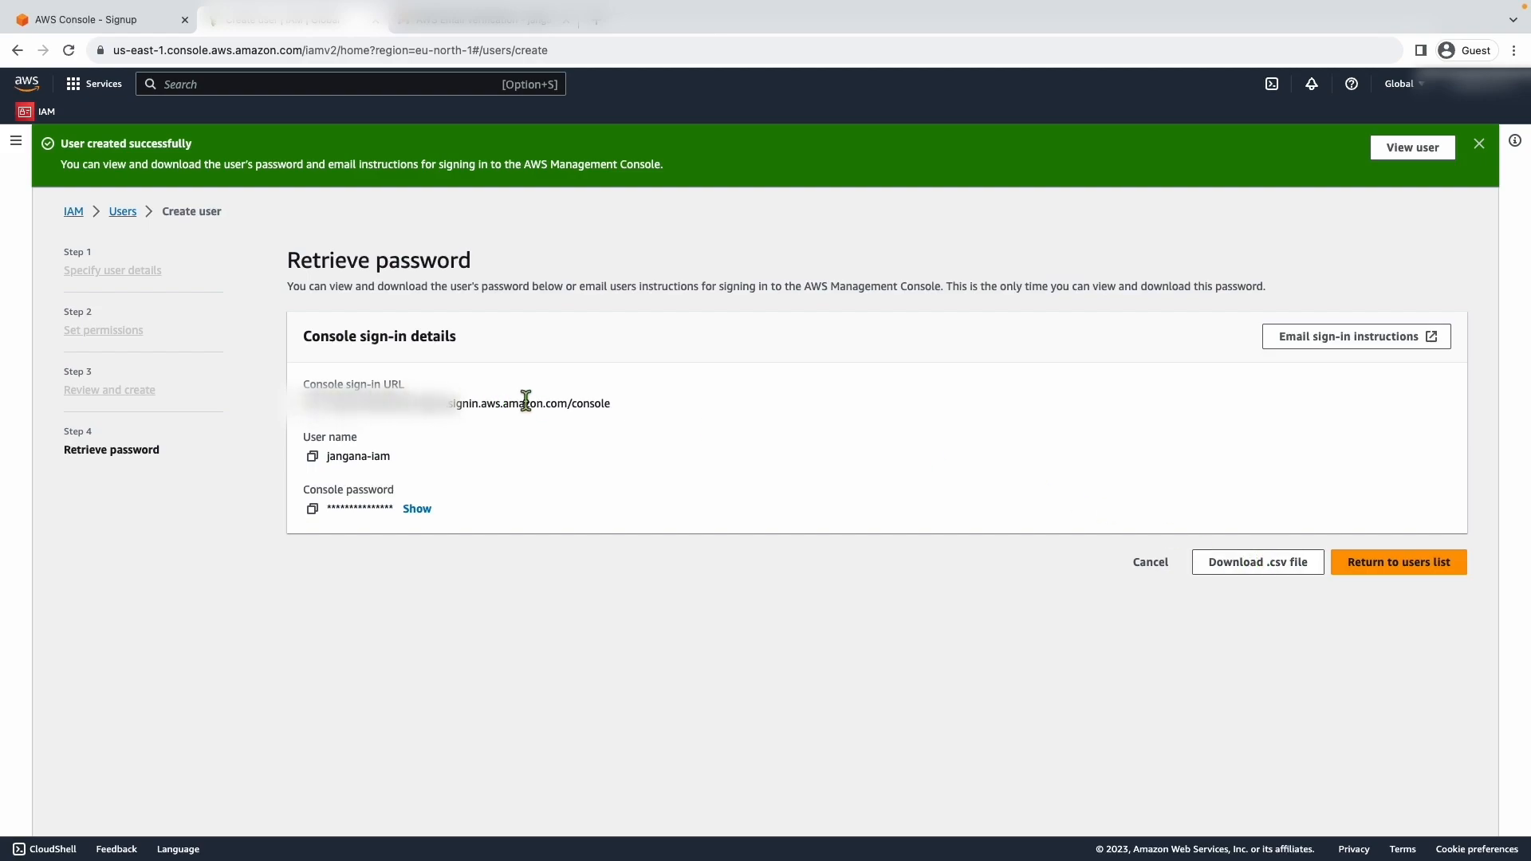
# - Copy the new user's console sign-in URL and paste it into the address of a new browser tab
pyautogui.click(316, 406)
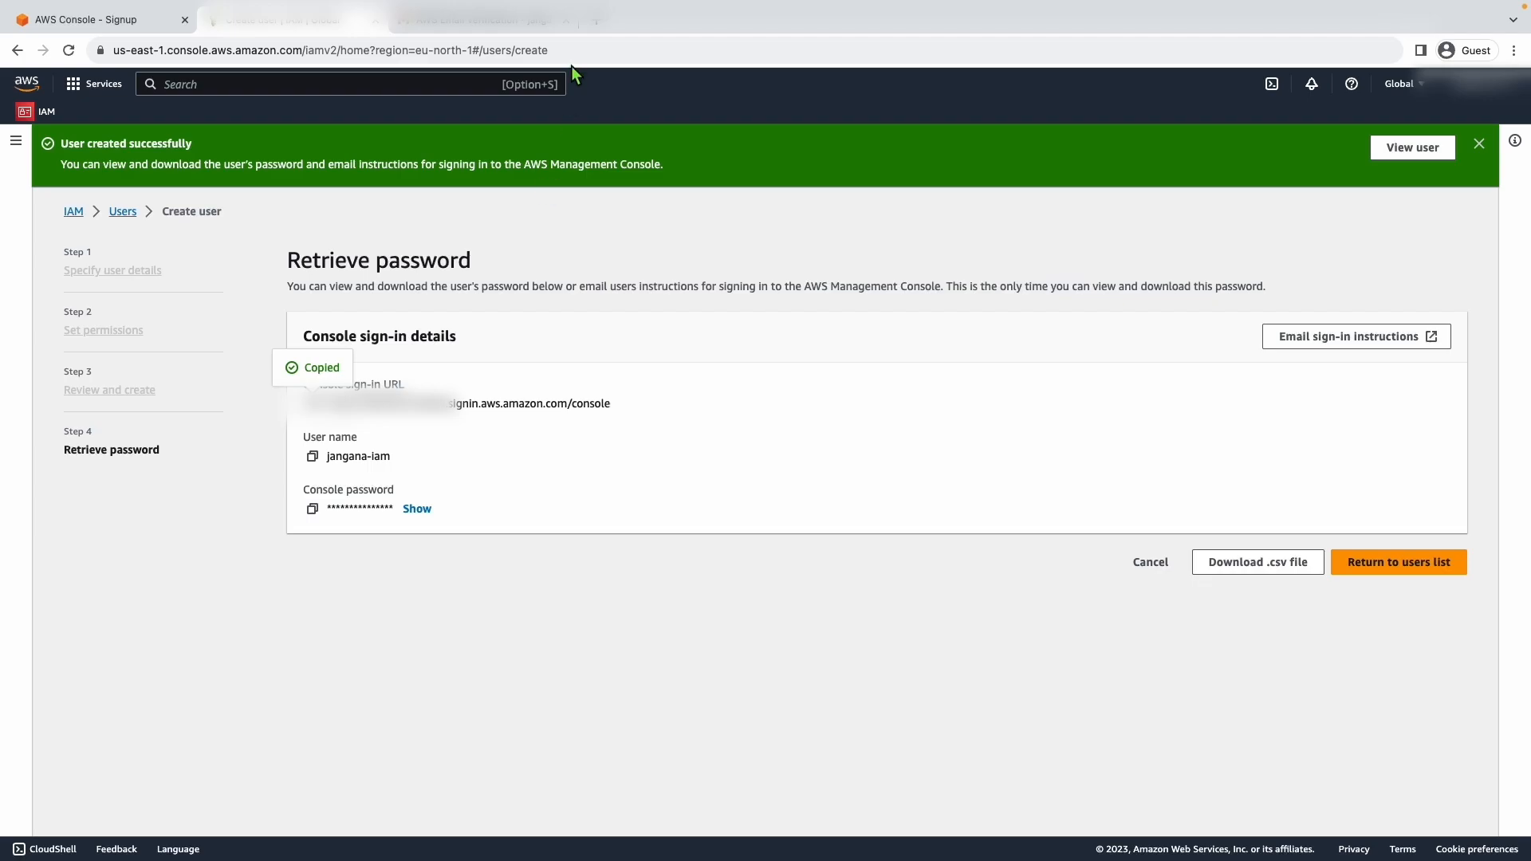
pyautogui.click(595, 20)
pyautogui.press('super+v')
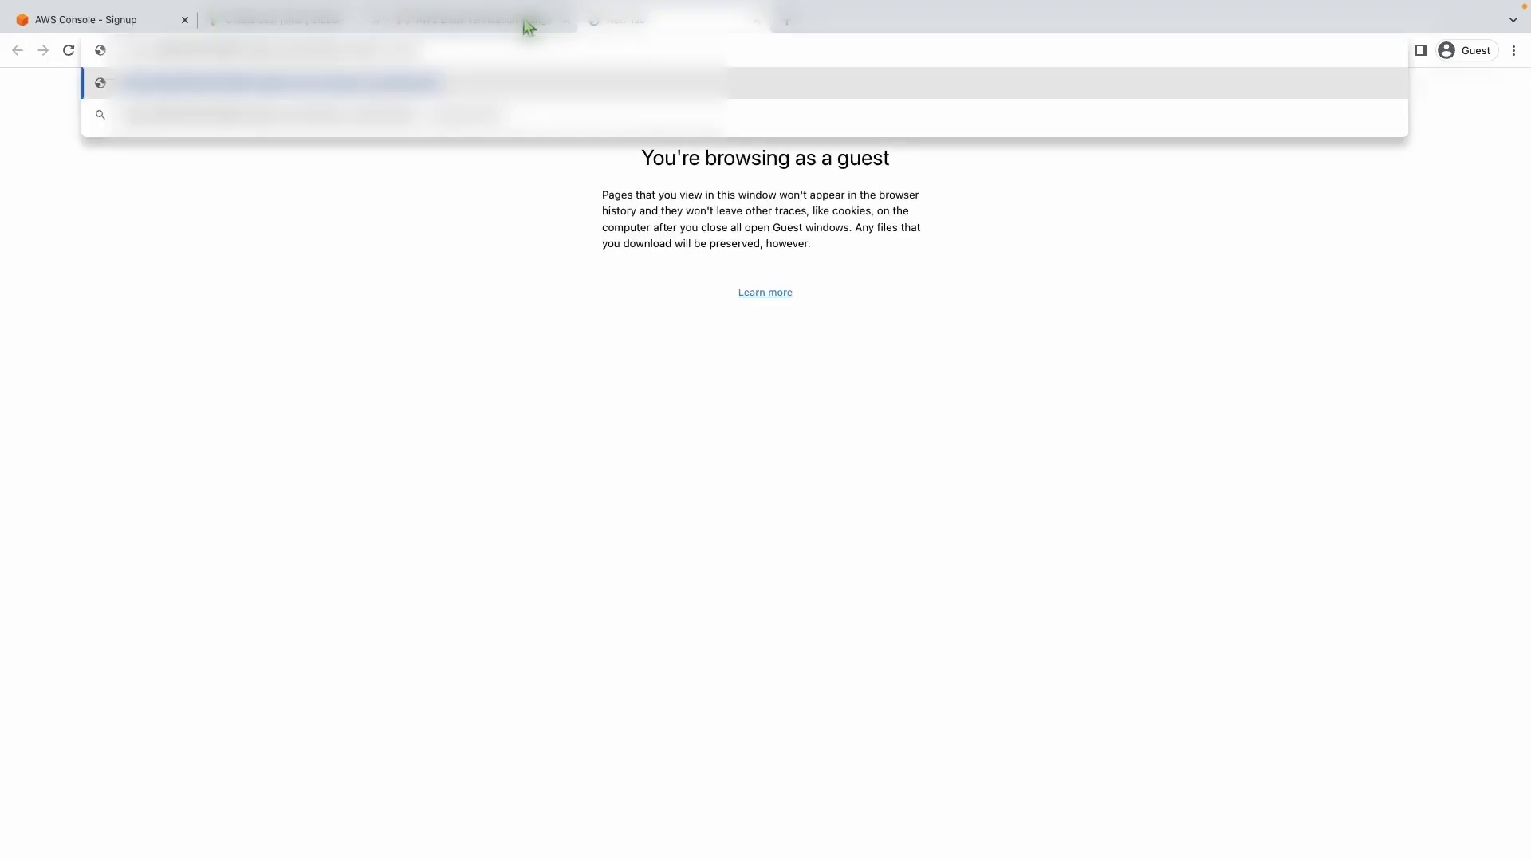
# - Switch back to the tab with the created user's sign-in details and return to the IAM users list
pyautogui.click(264, 19)
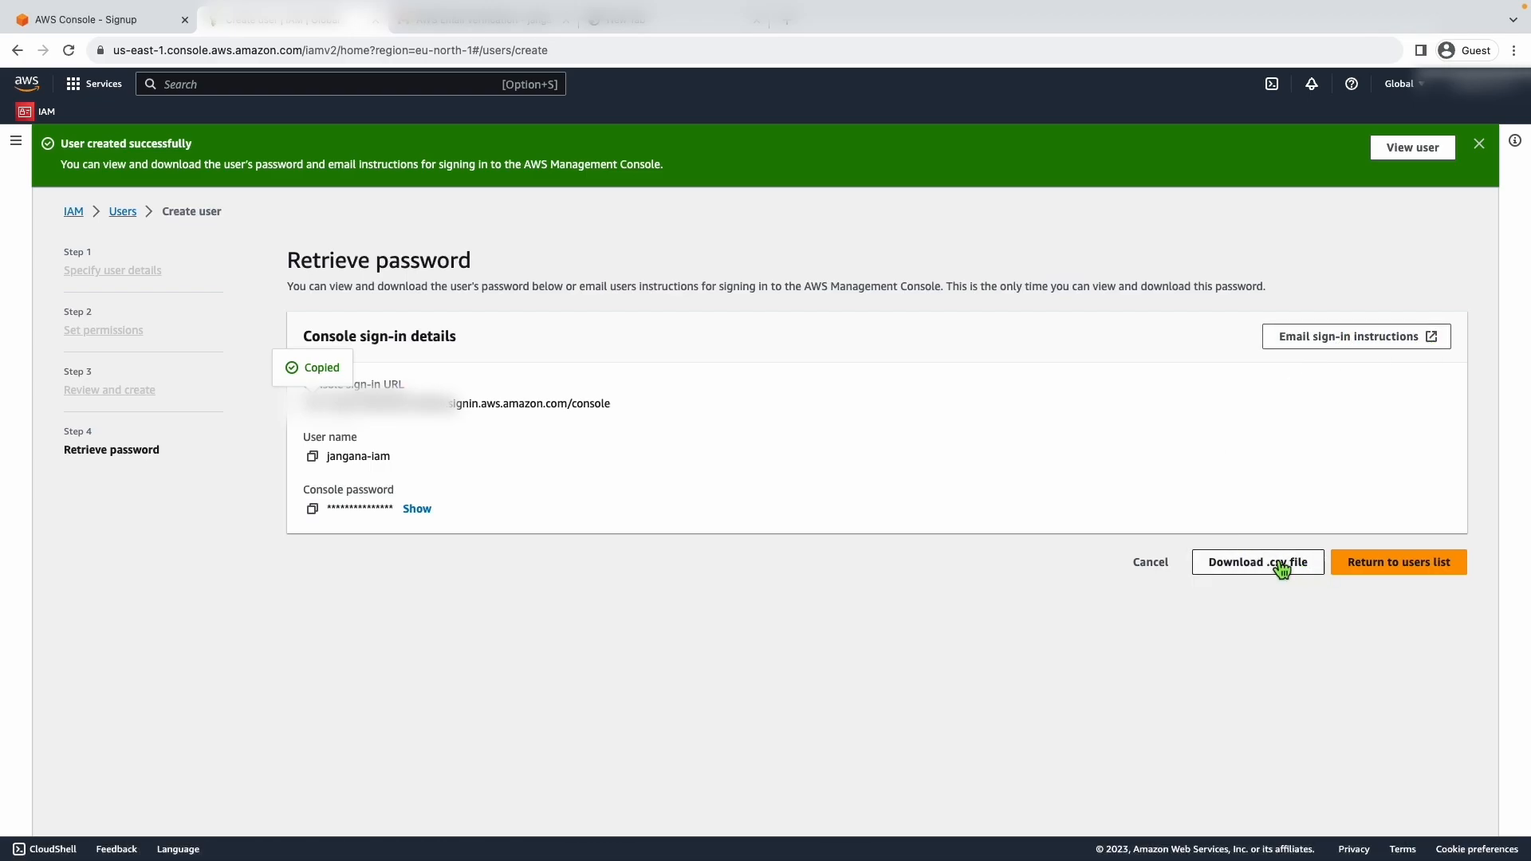
pyautogui.click(1376, 570)
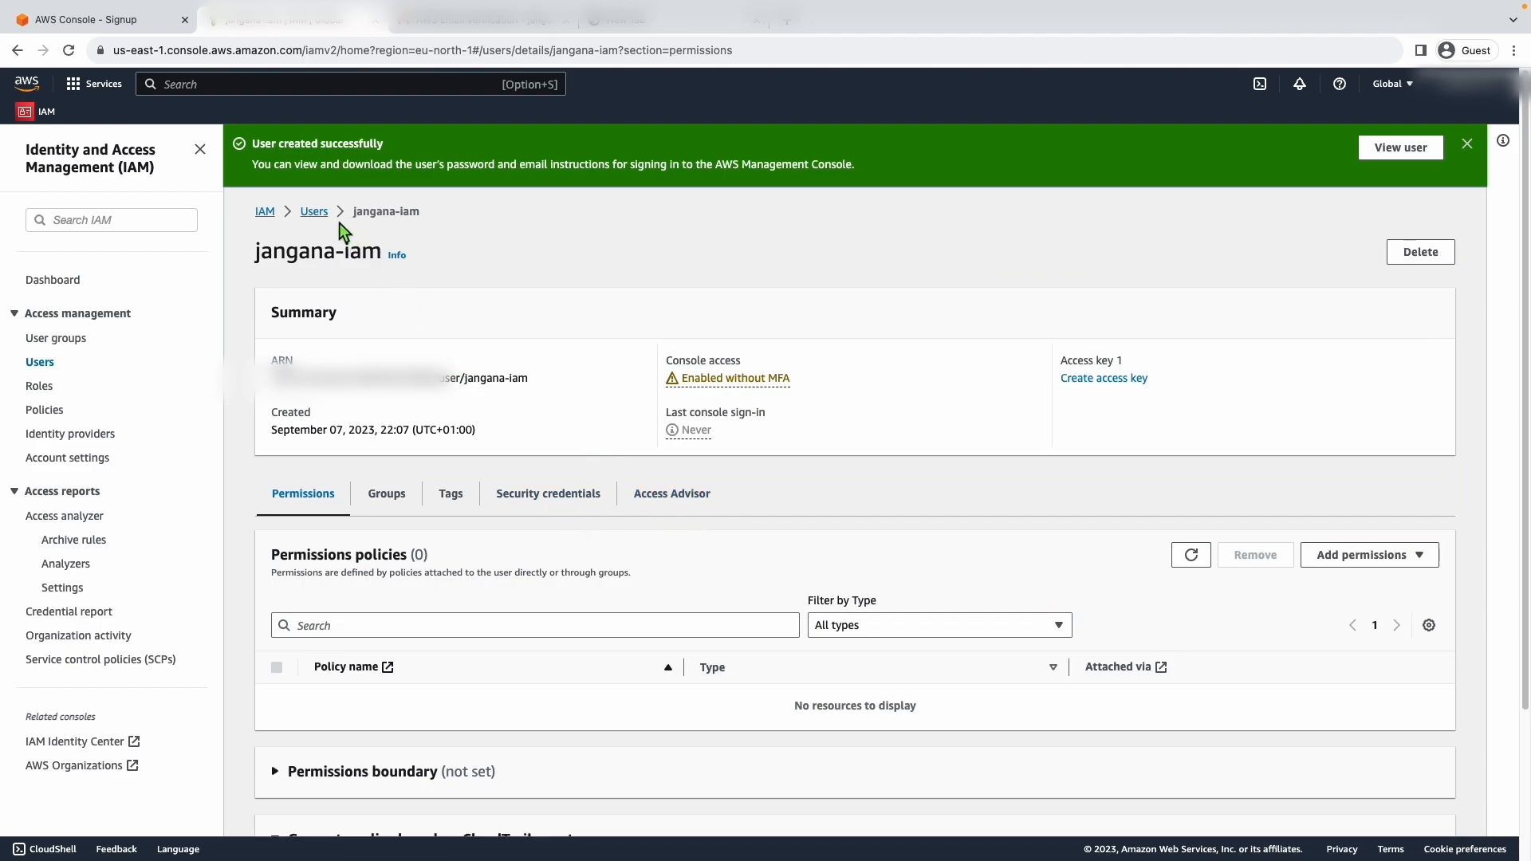
pyautogui.click(314, 212)
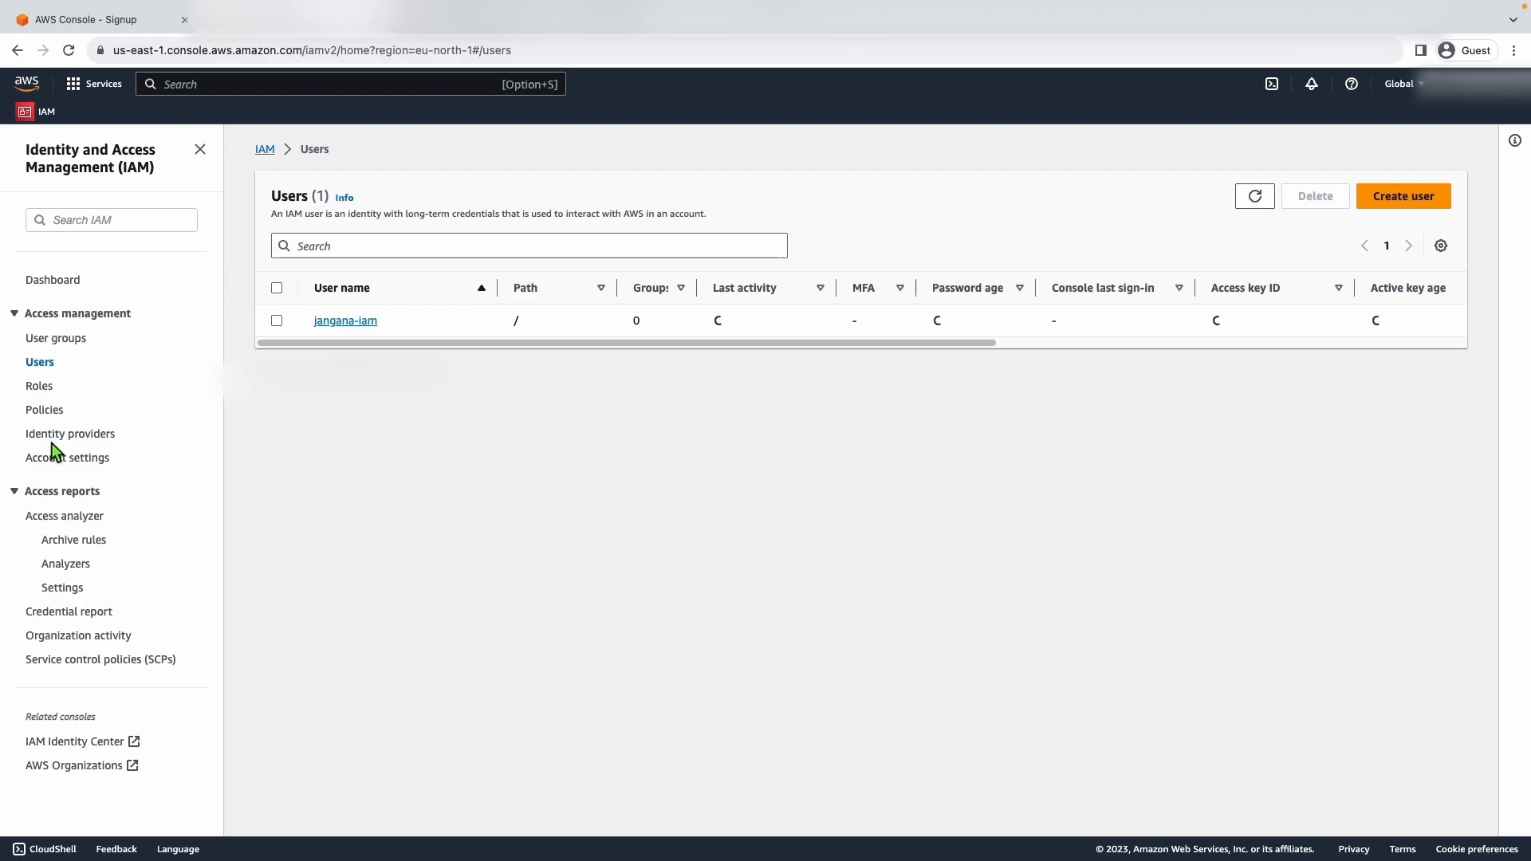
# - Start assigning an MFA device to the IAM user, name it Phone, and continue with Authenticator app as the device type
pyautogui.click(343, 322)
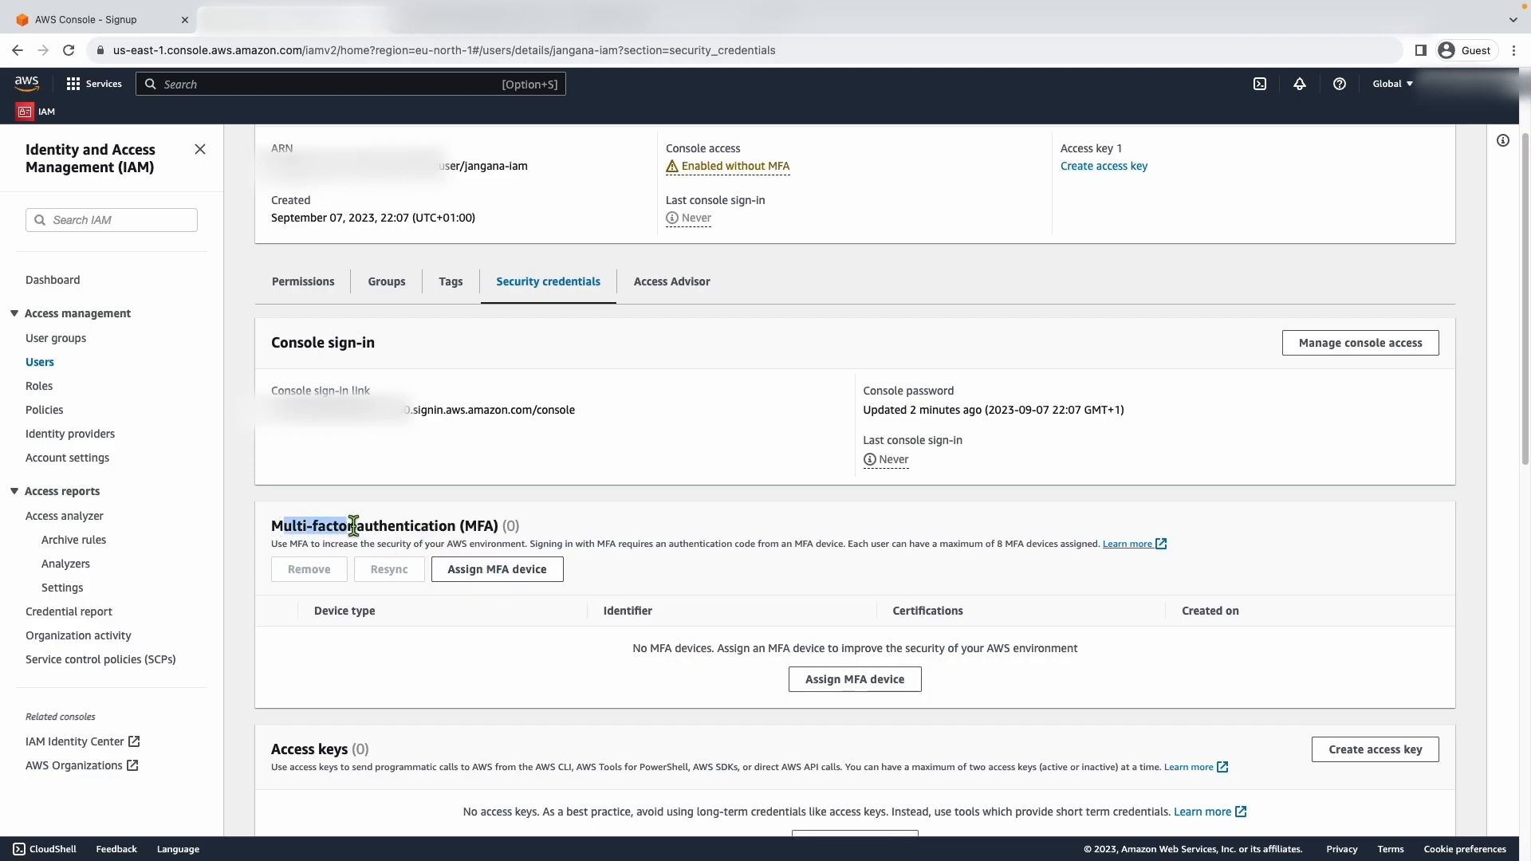
pyautogui.click(499, 571)
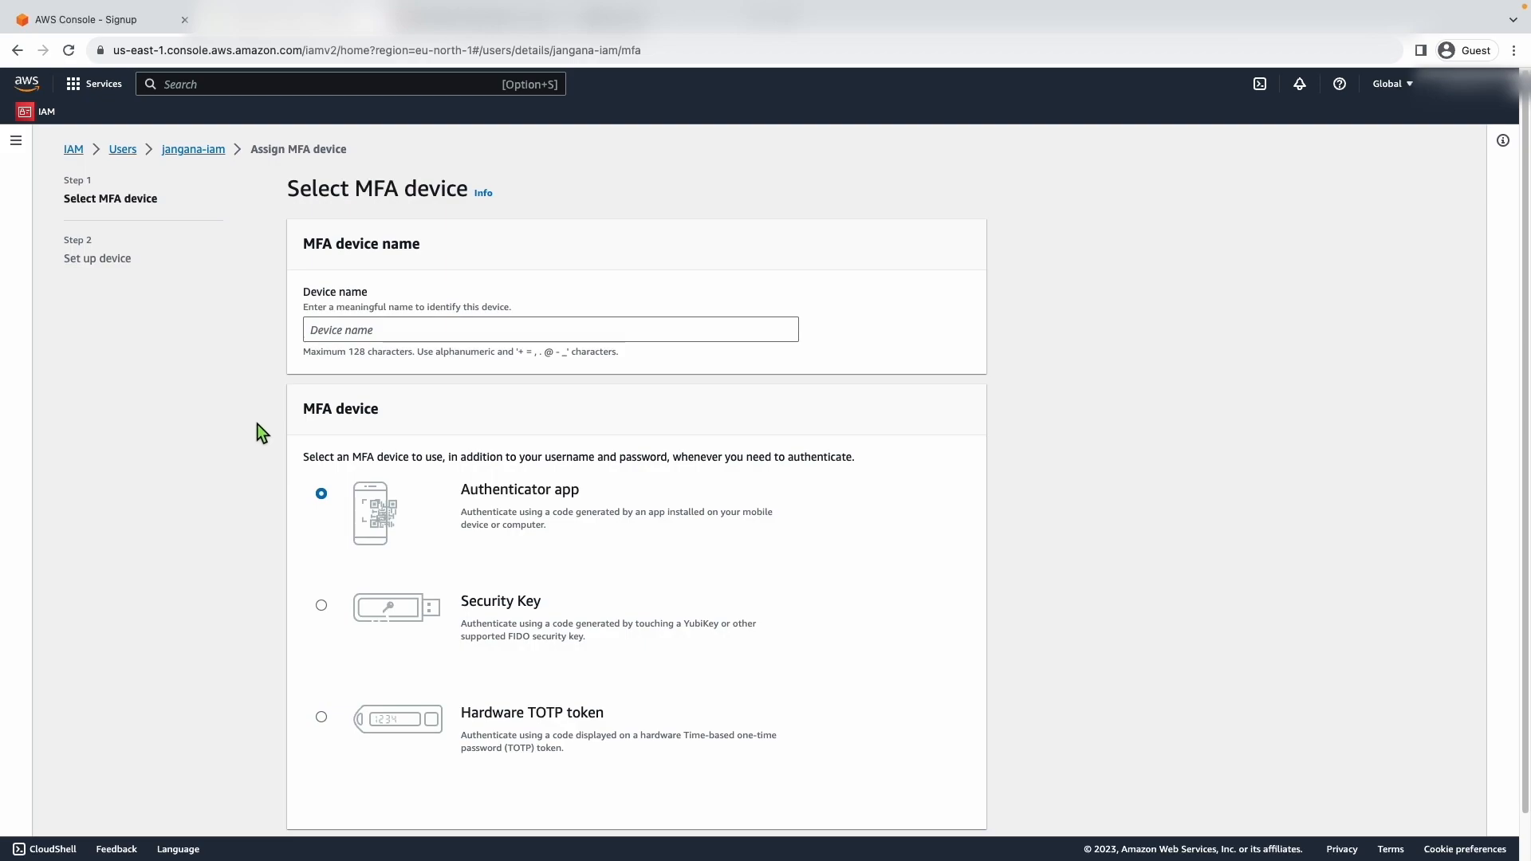
pyautogui.click(385, 333)
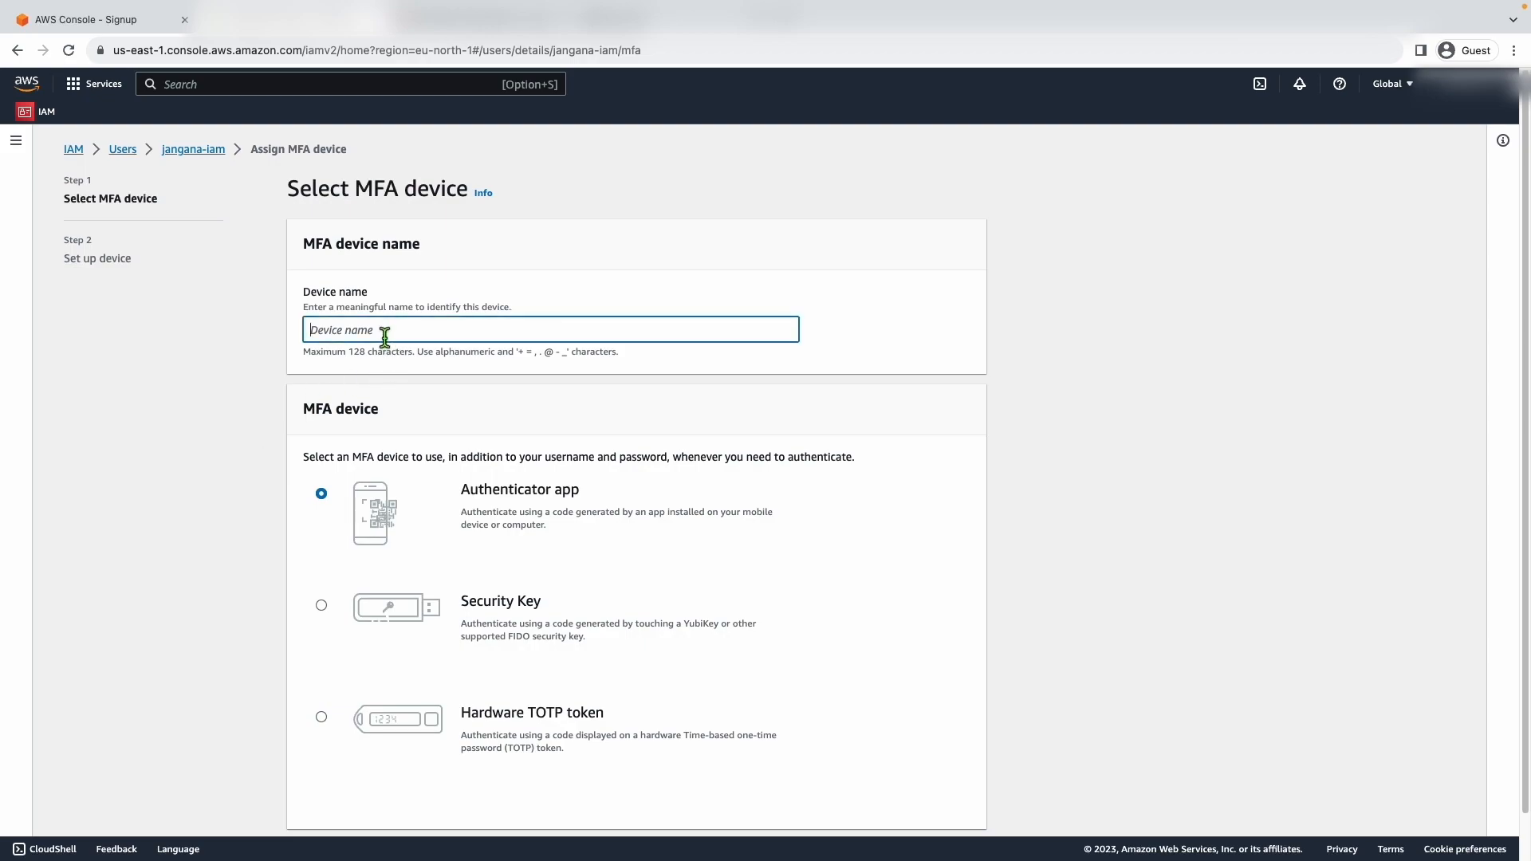
pyautogui.write('Phone')
pyautogui.scroll(-2, 479, 568)
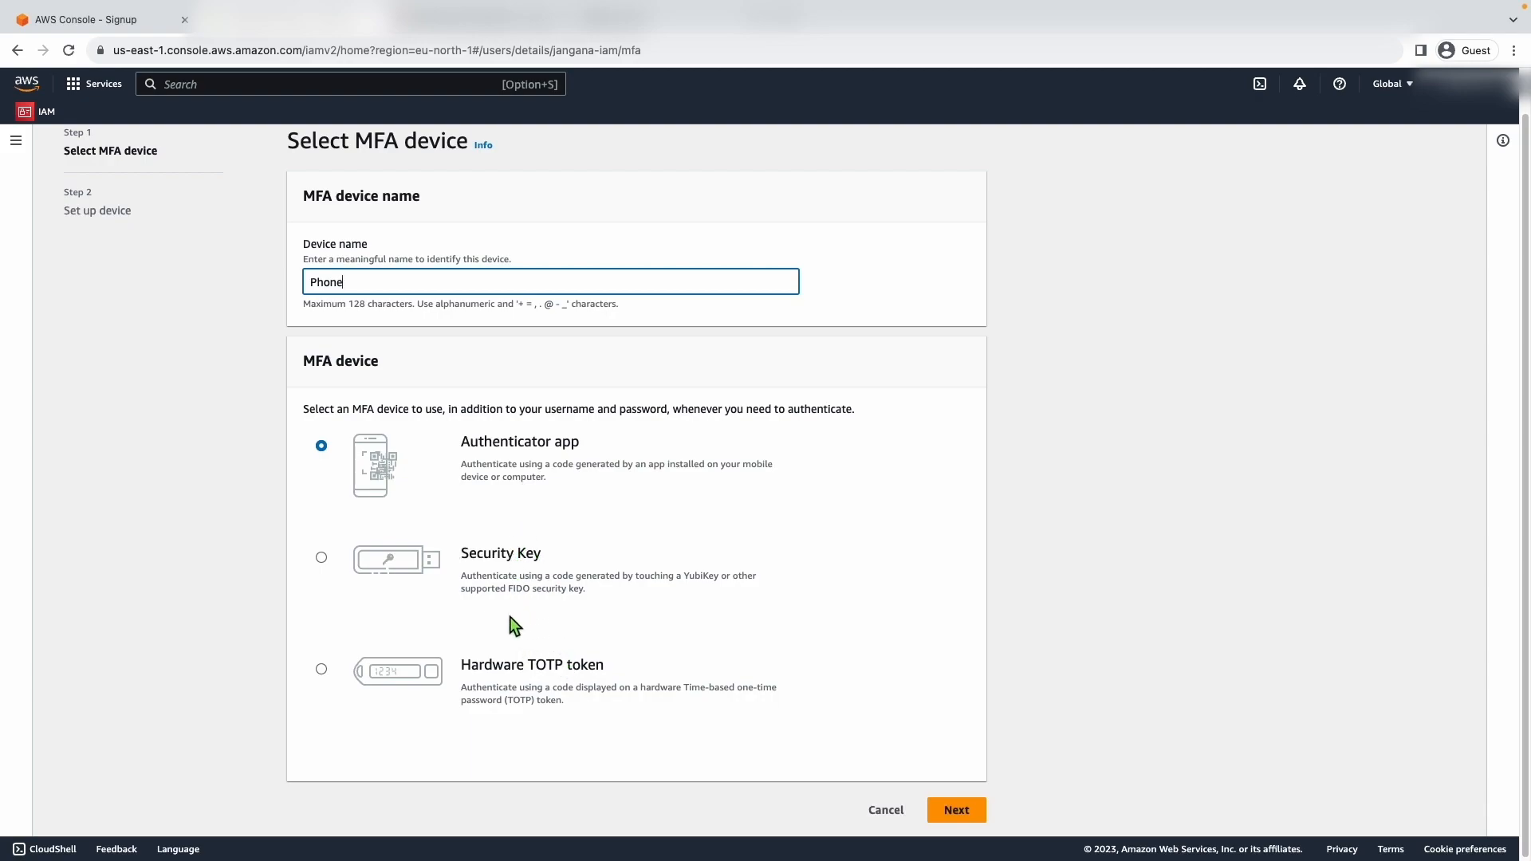
pyautogui.doubleClick(518, 444)
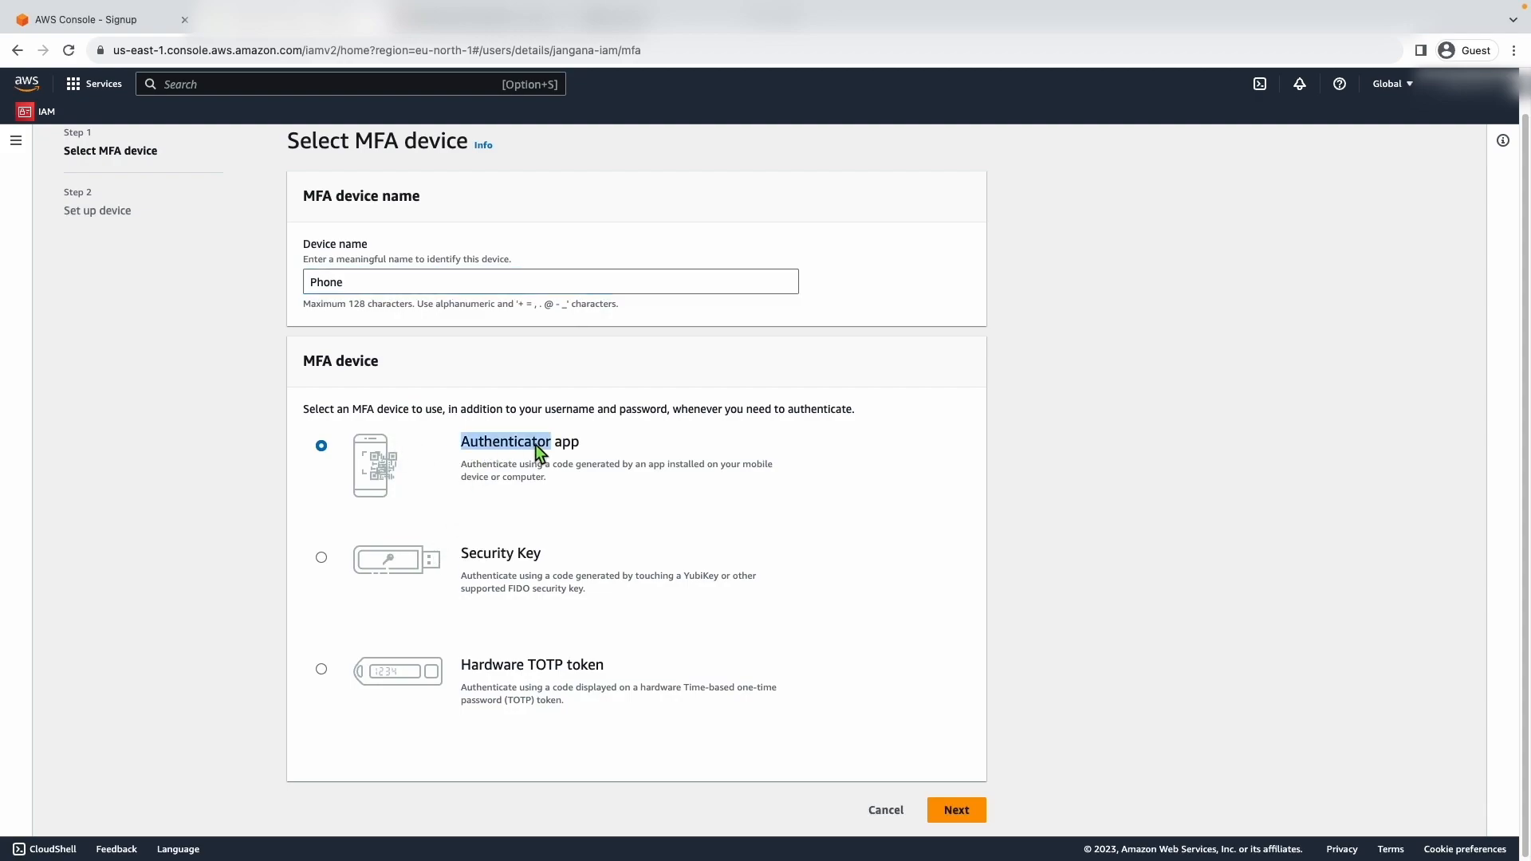
pyautogui.click(695, 446)
pyautogui.click(953, 817)
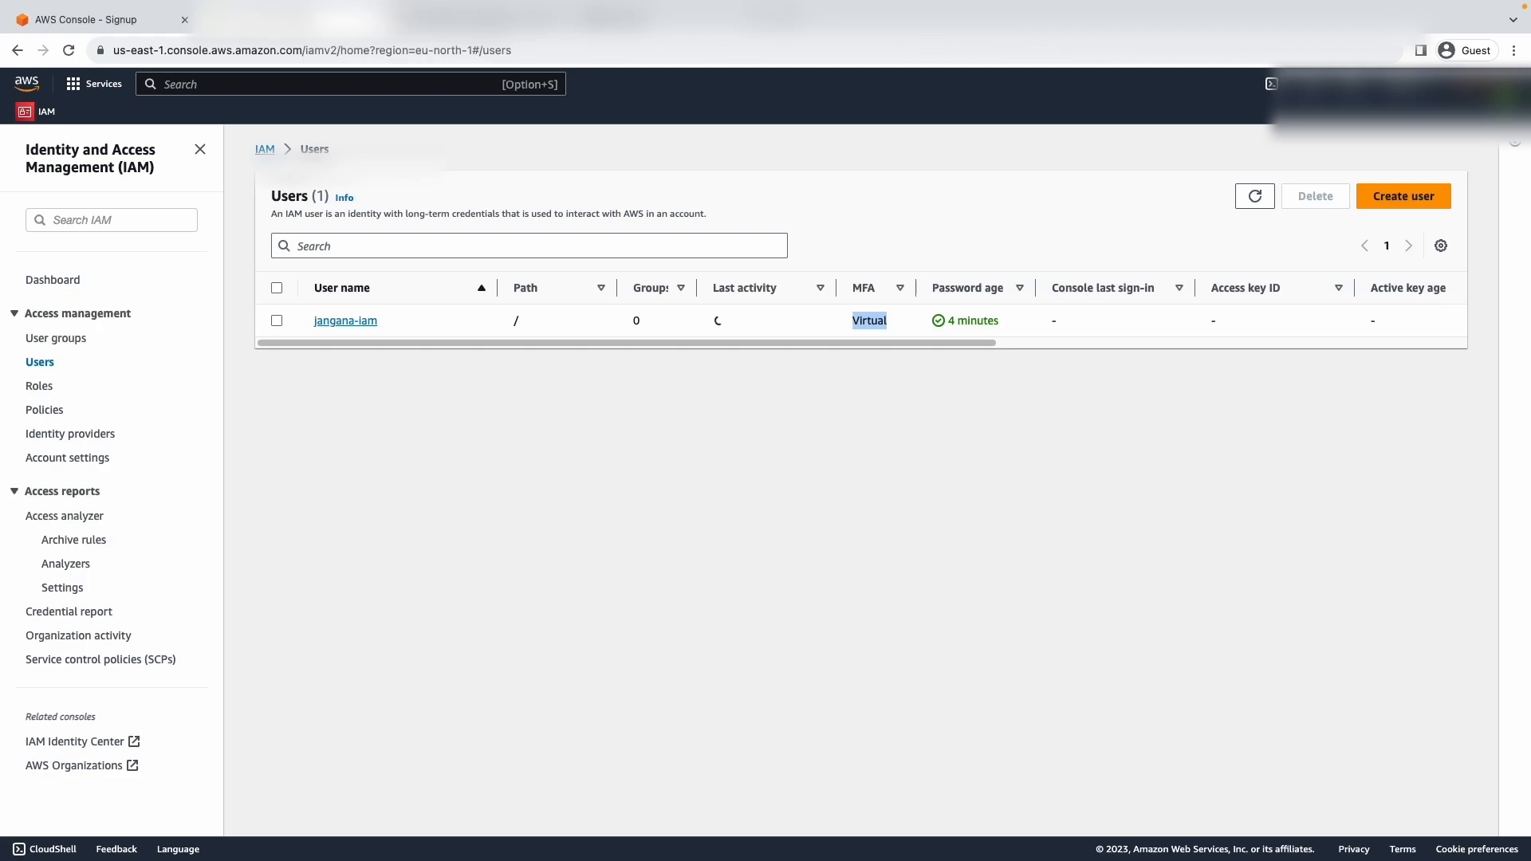
# - Sign out of the root account and sign in to the console as the IAM user with its user name and account password
pyautogui.click(1485, 84)
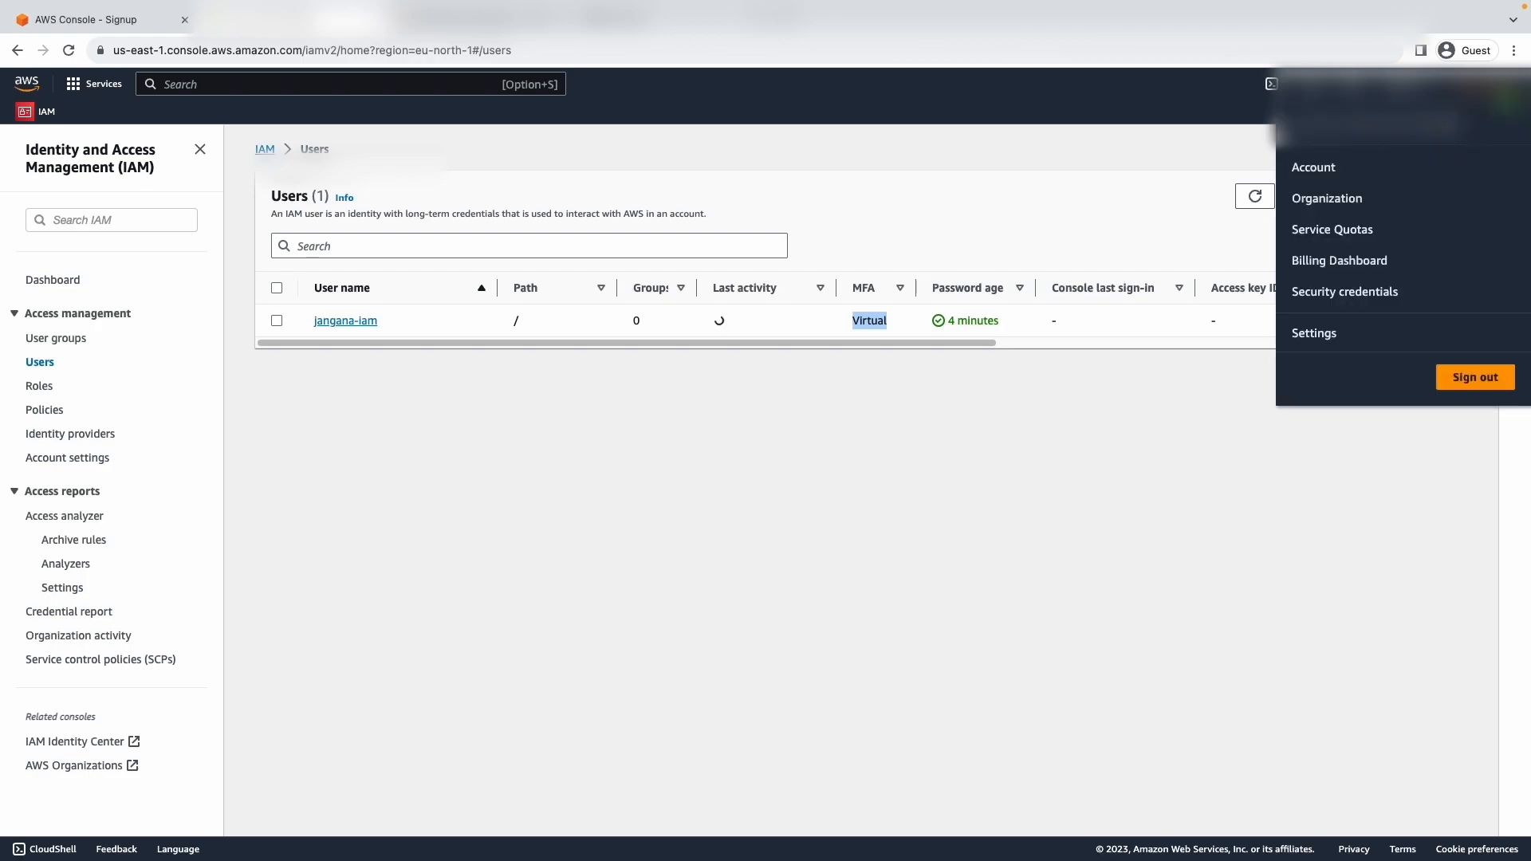
pyautogui.click(1474, 378)
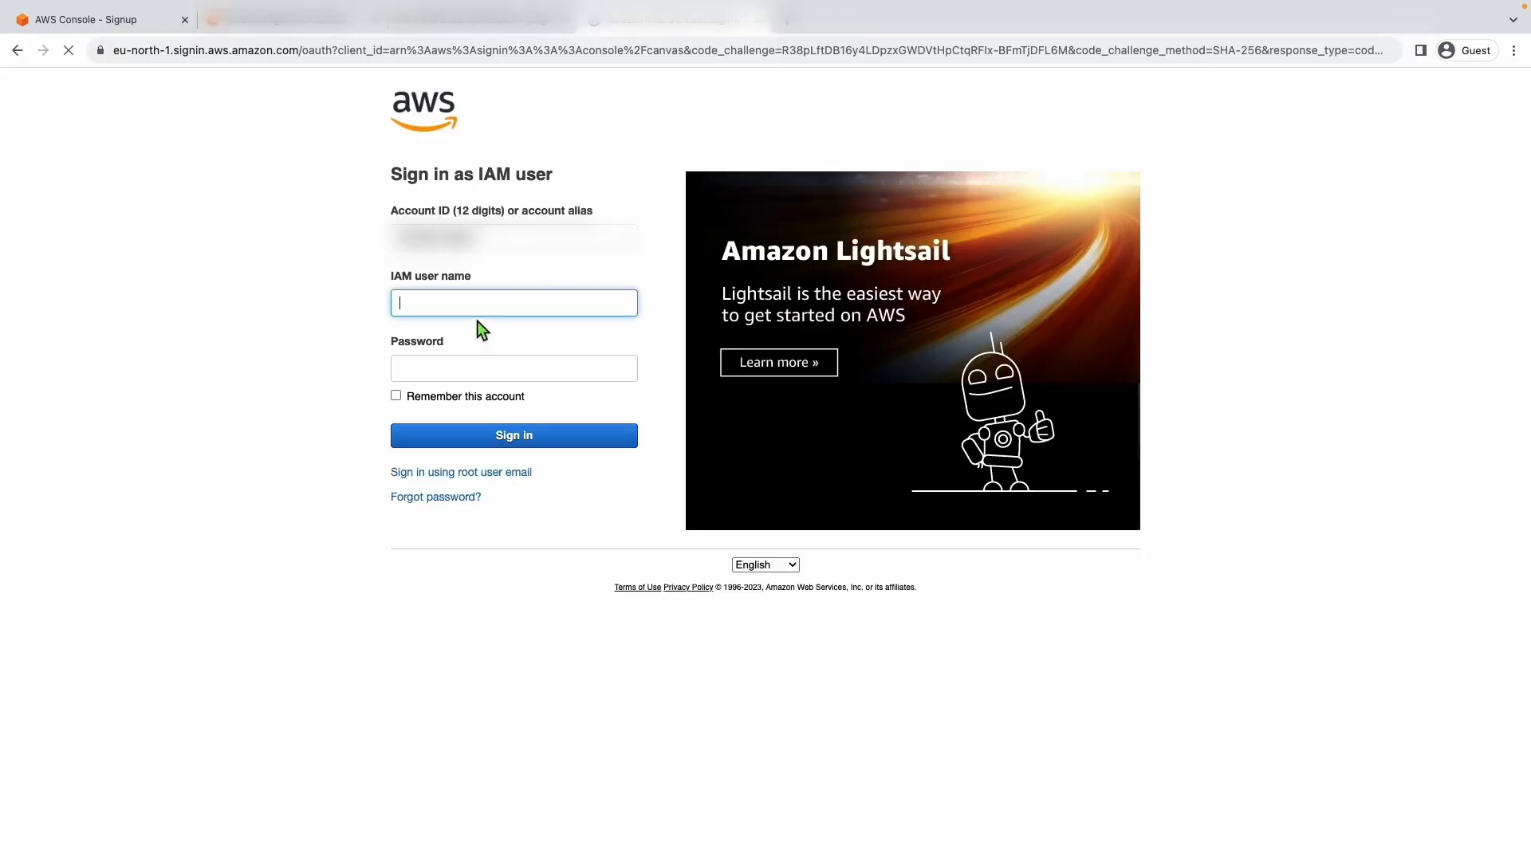
pyautogui.click(414, 235)
pyautogui.click(443, 301)
pyautogui.write('jangana-iam')
pyautogui.click(434, 367)
pyautogui.write('•••••••••••')
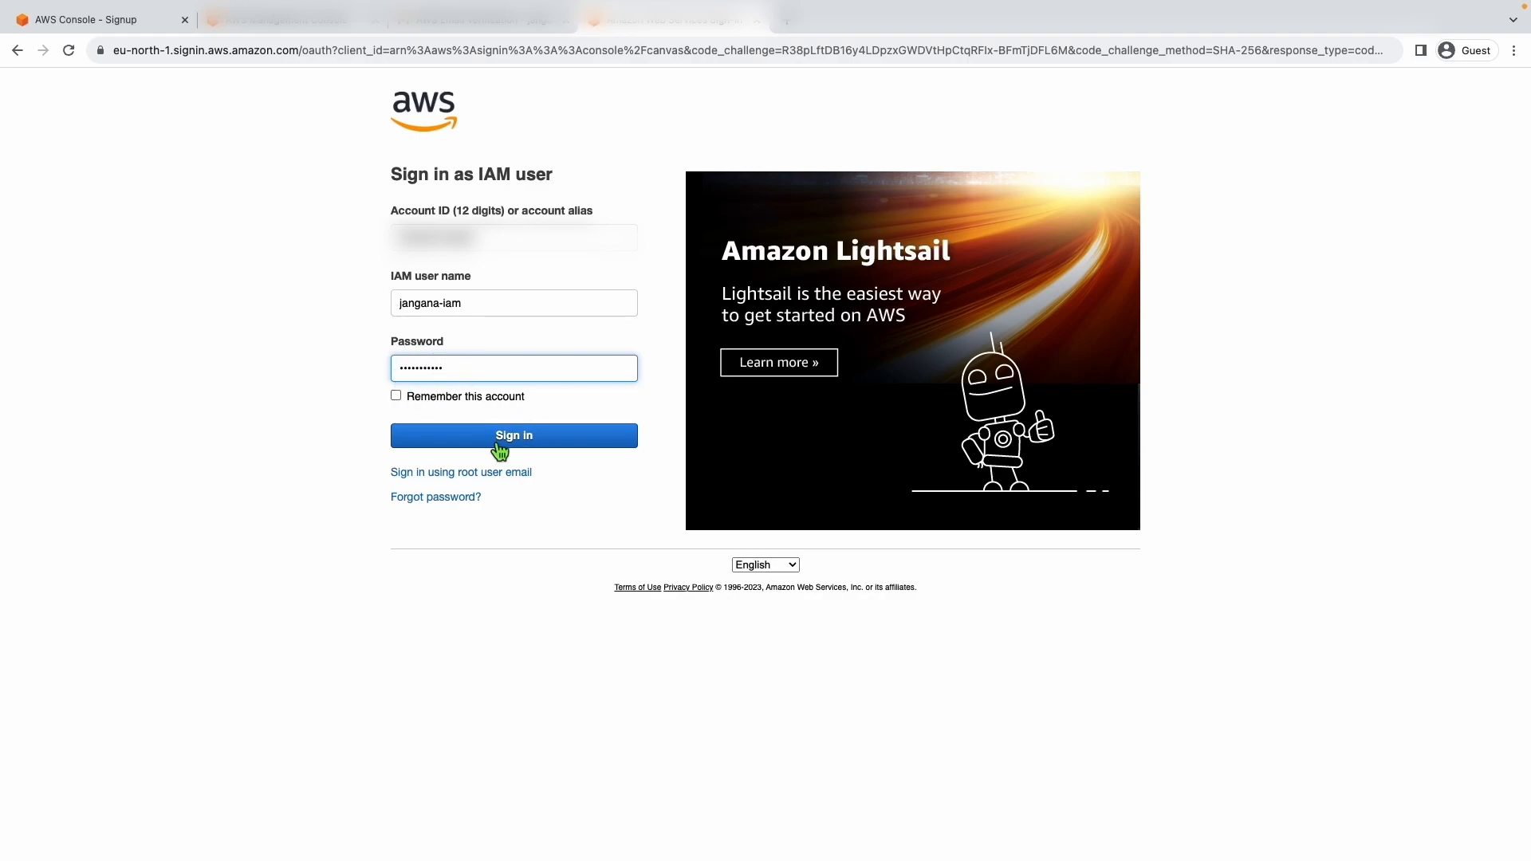
pyautogui.click(494, 437)
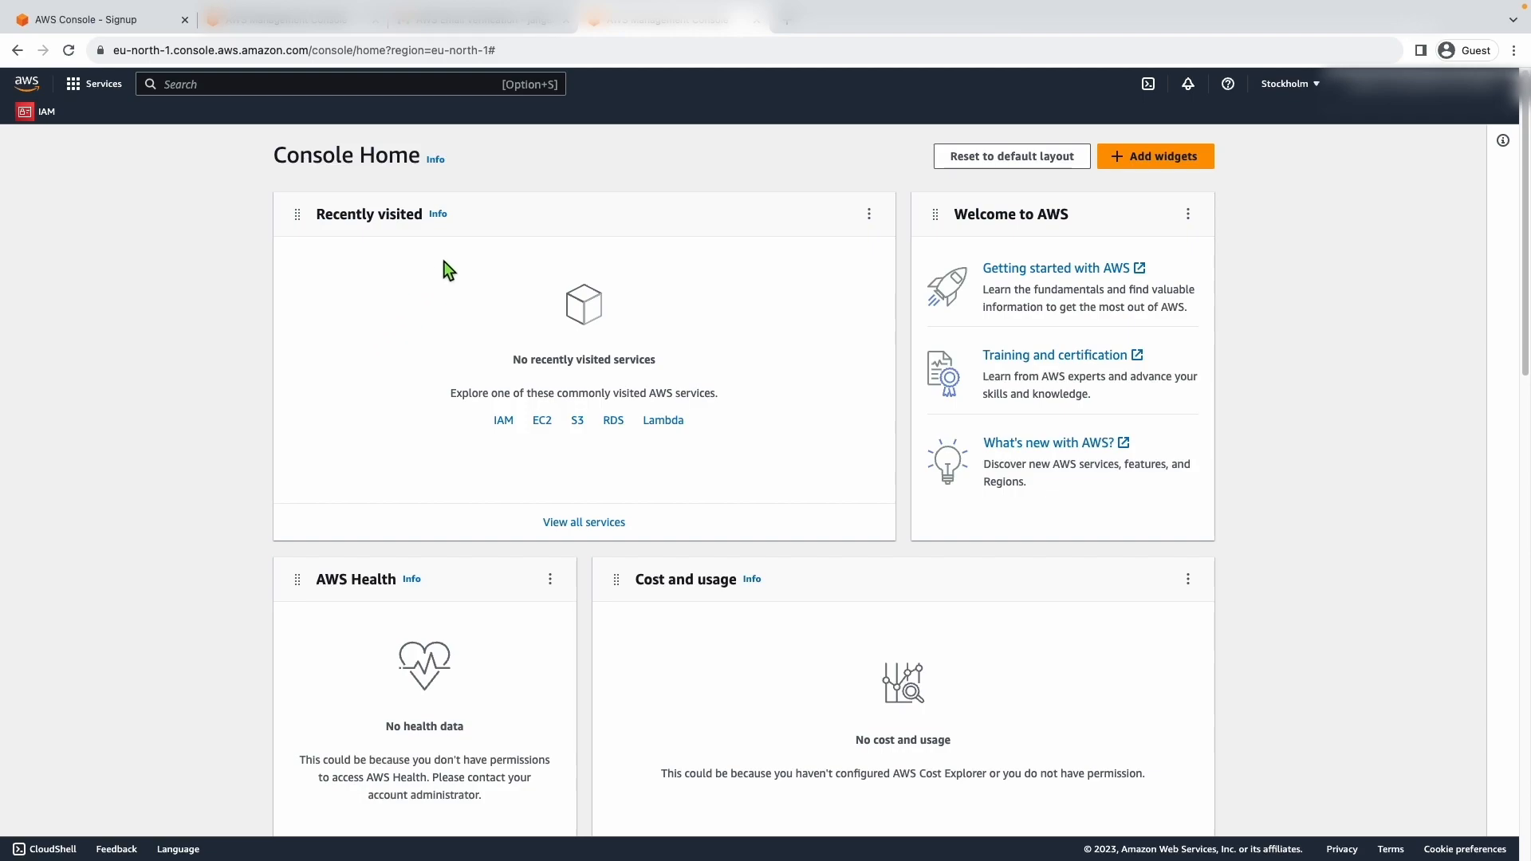
# - Check the IAM user's access by opening the IAM service, then searching for s3 and opening the S3 Buckets list
pyautogui.click(188, 80)
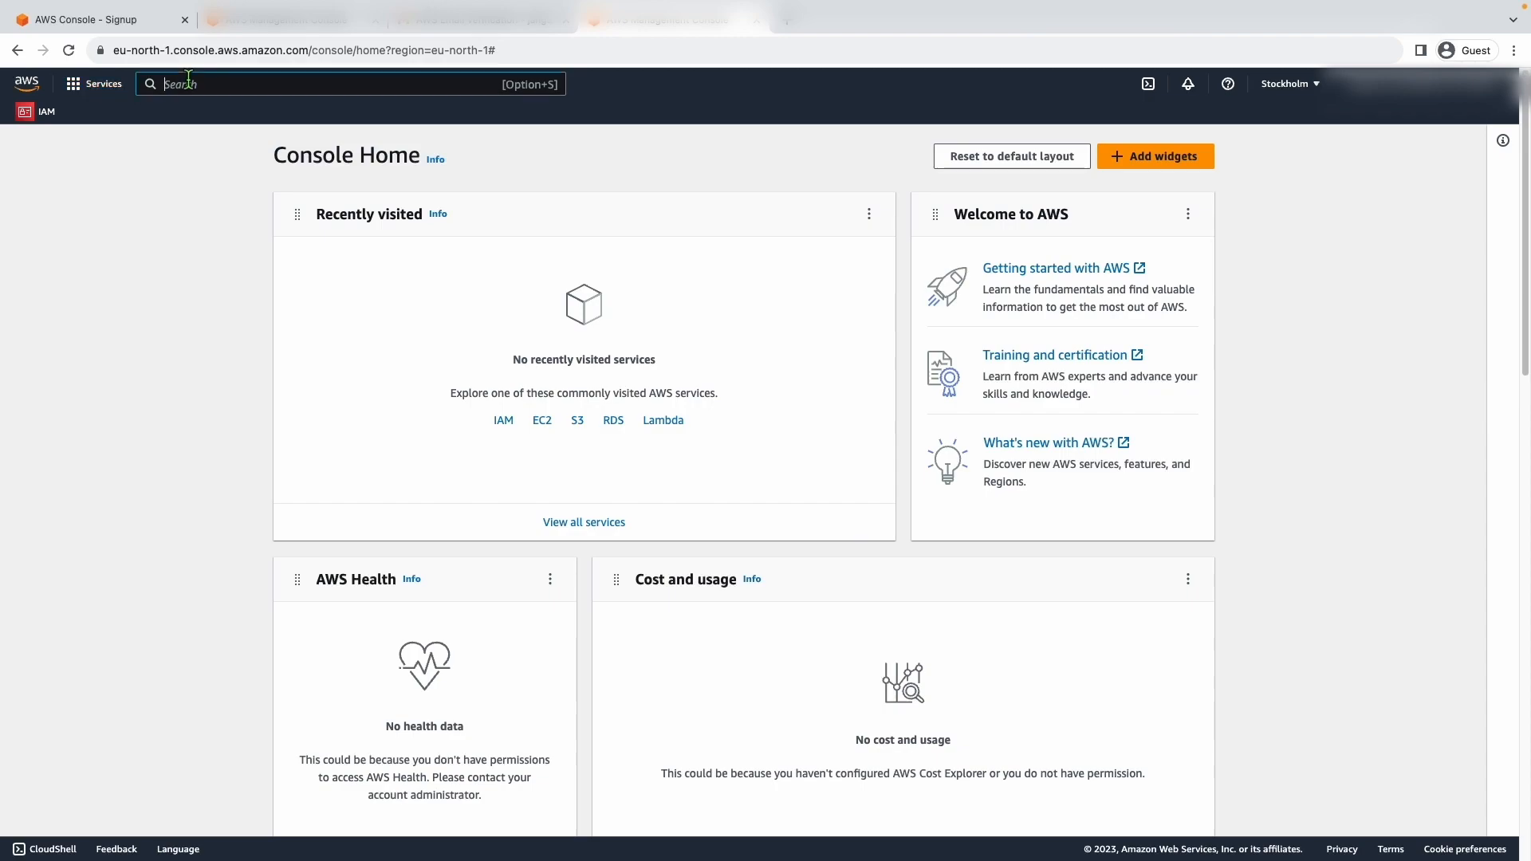
pyautogui.click(36, 112)
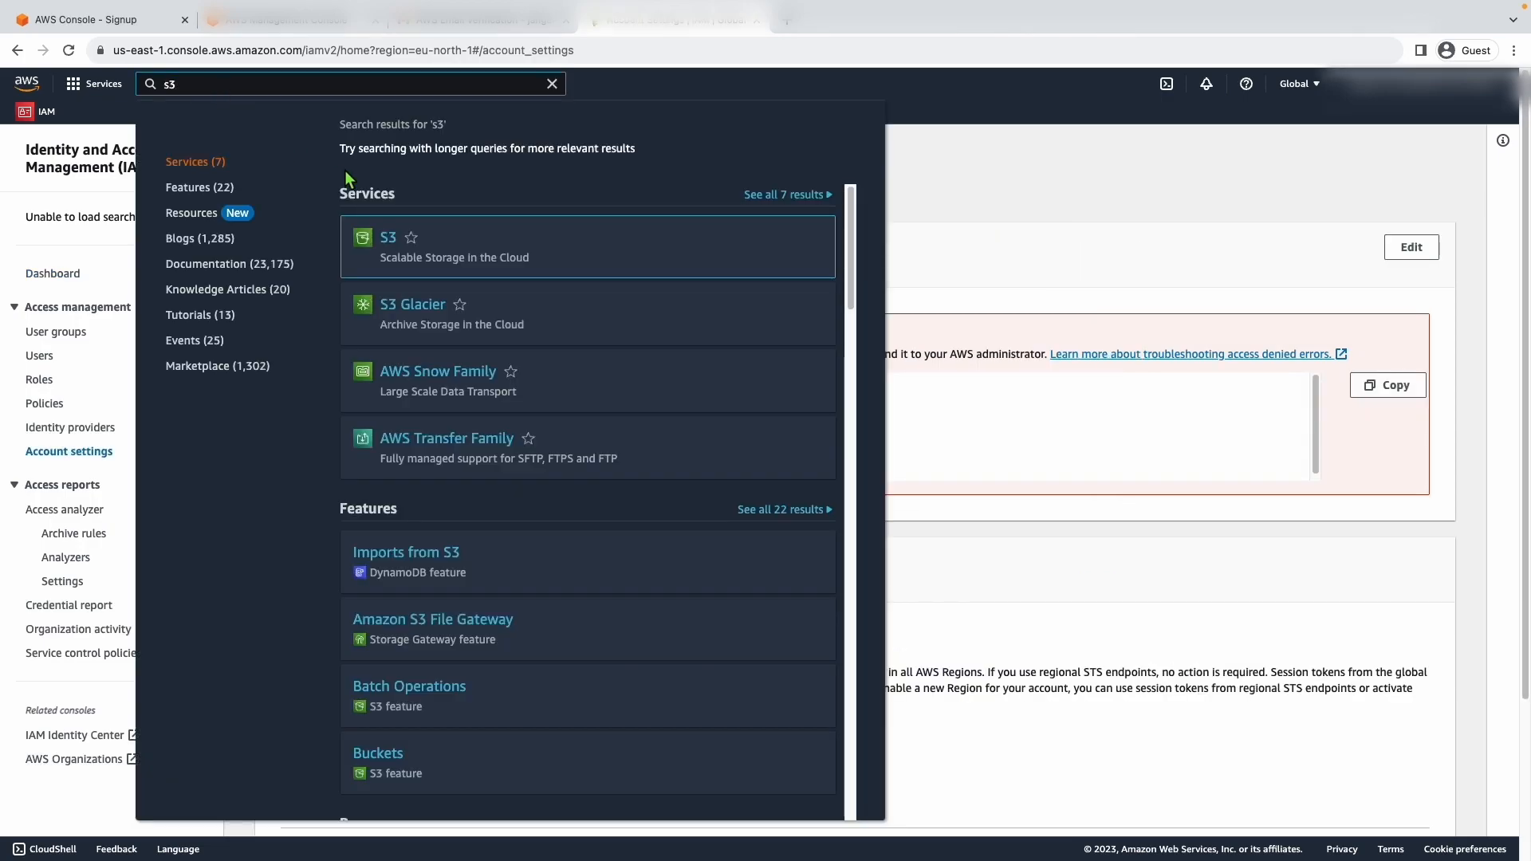
pyautogui.click(388, 239)
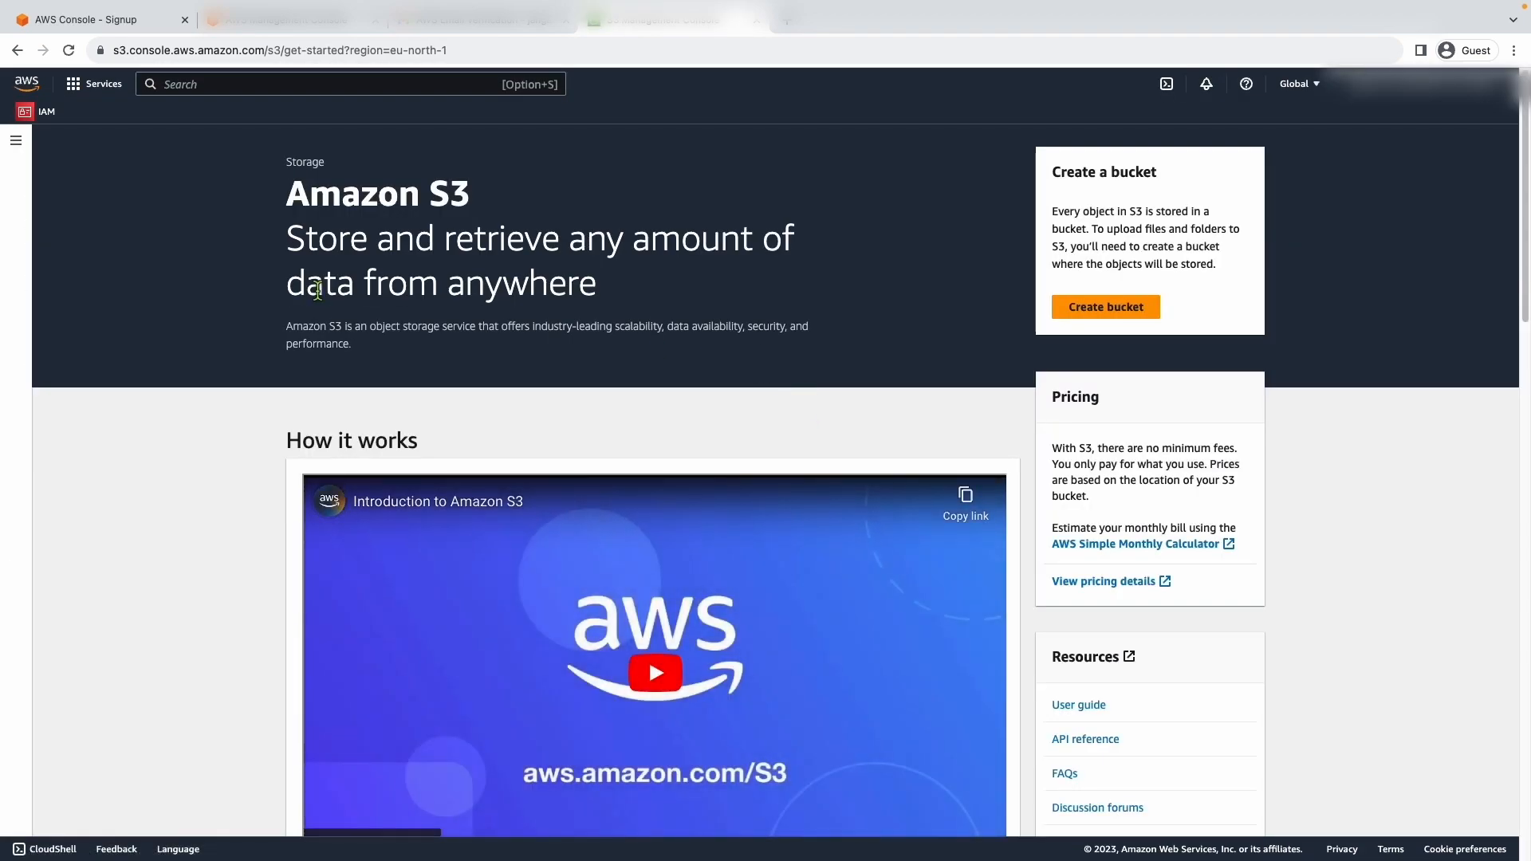
pyautogui.click(17, 141)
pyautogui.click(54, 201)
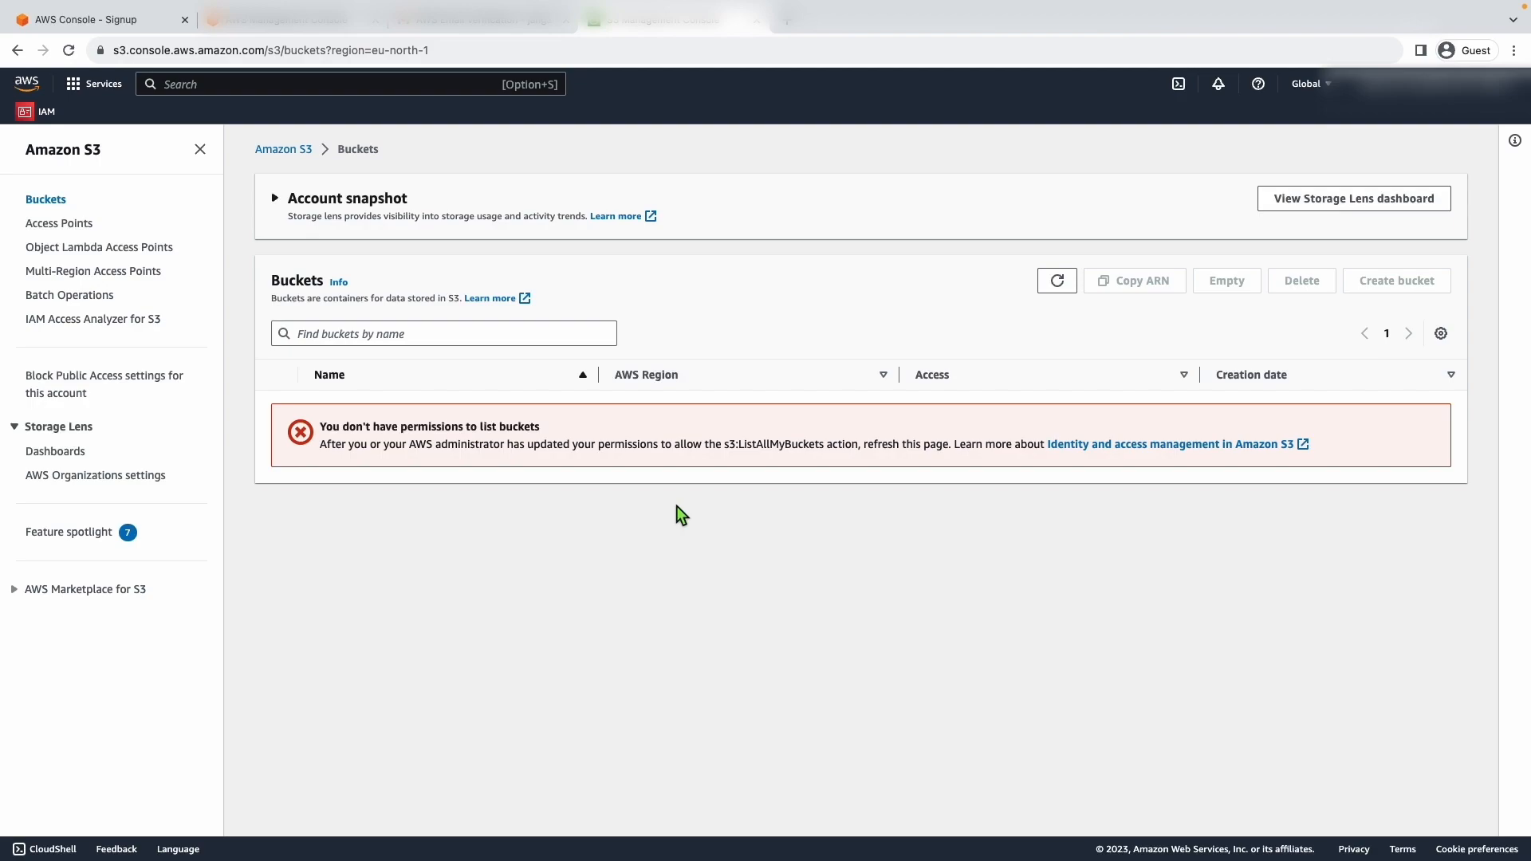
# - Sign out the IAM user and sign back in as the root user with the root email address and account password
pyautogui.click(1427, 82)
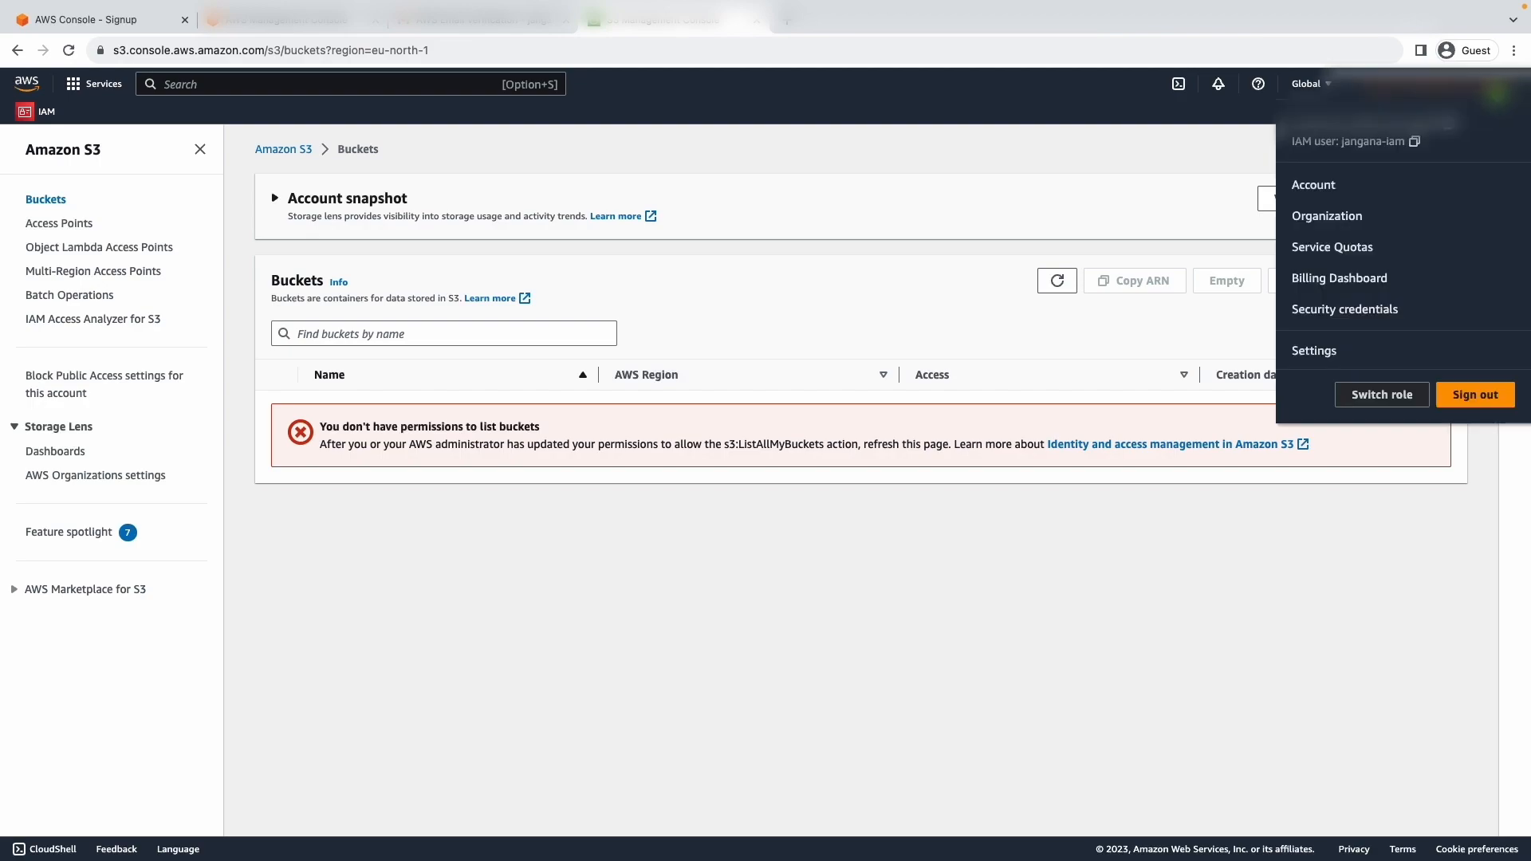
pyautogui.click(1476, 396)
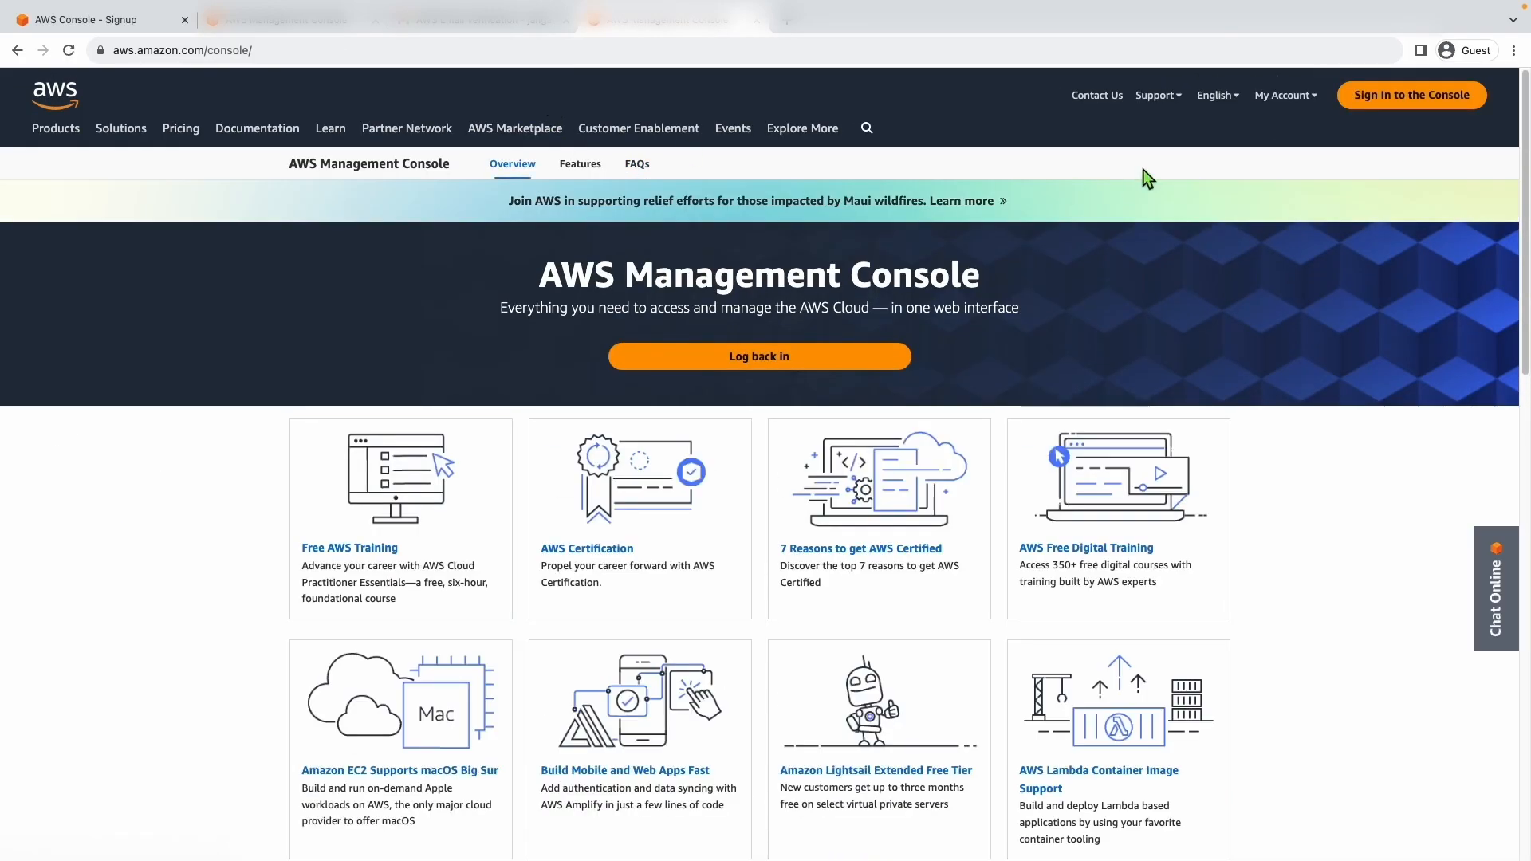
pyautogui.click(1418, 96)
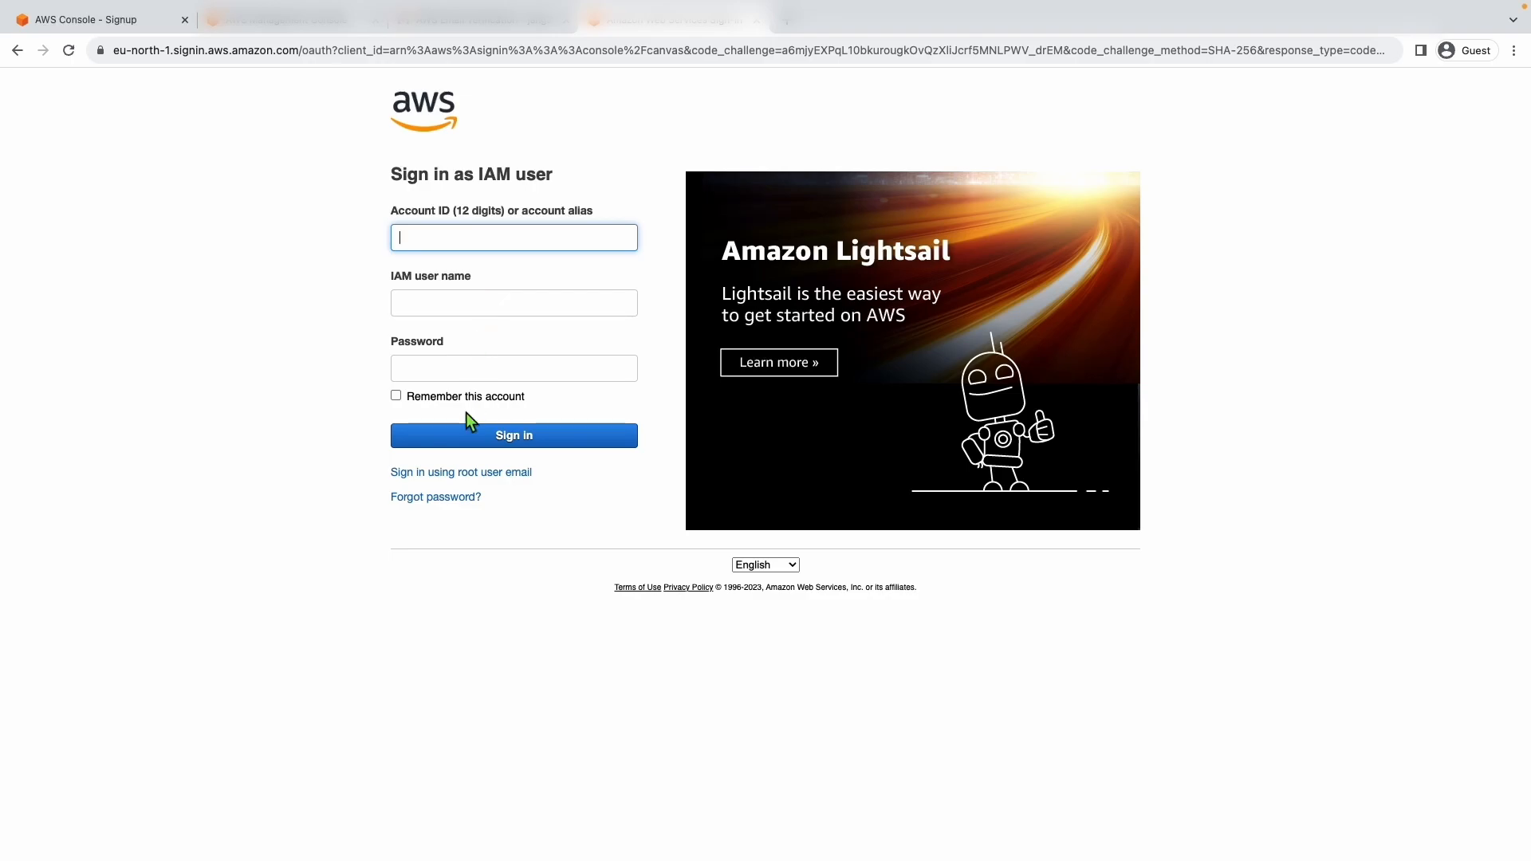
pyautogui.click(456, 474)
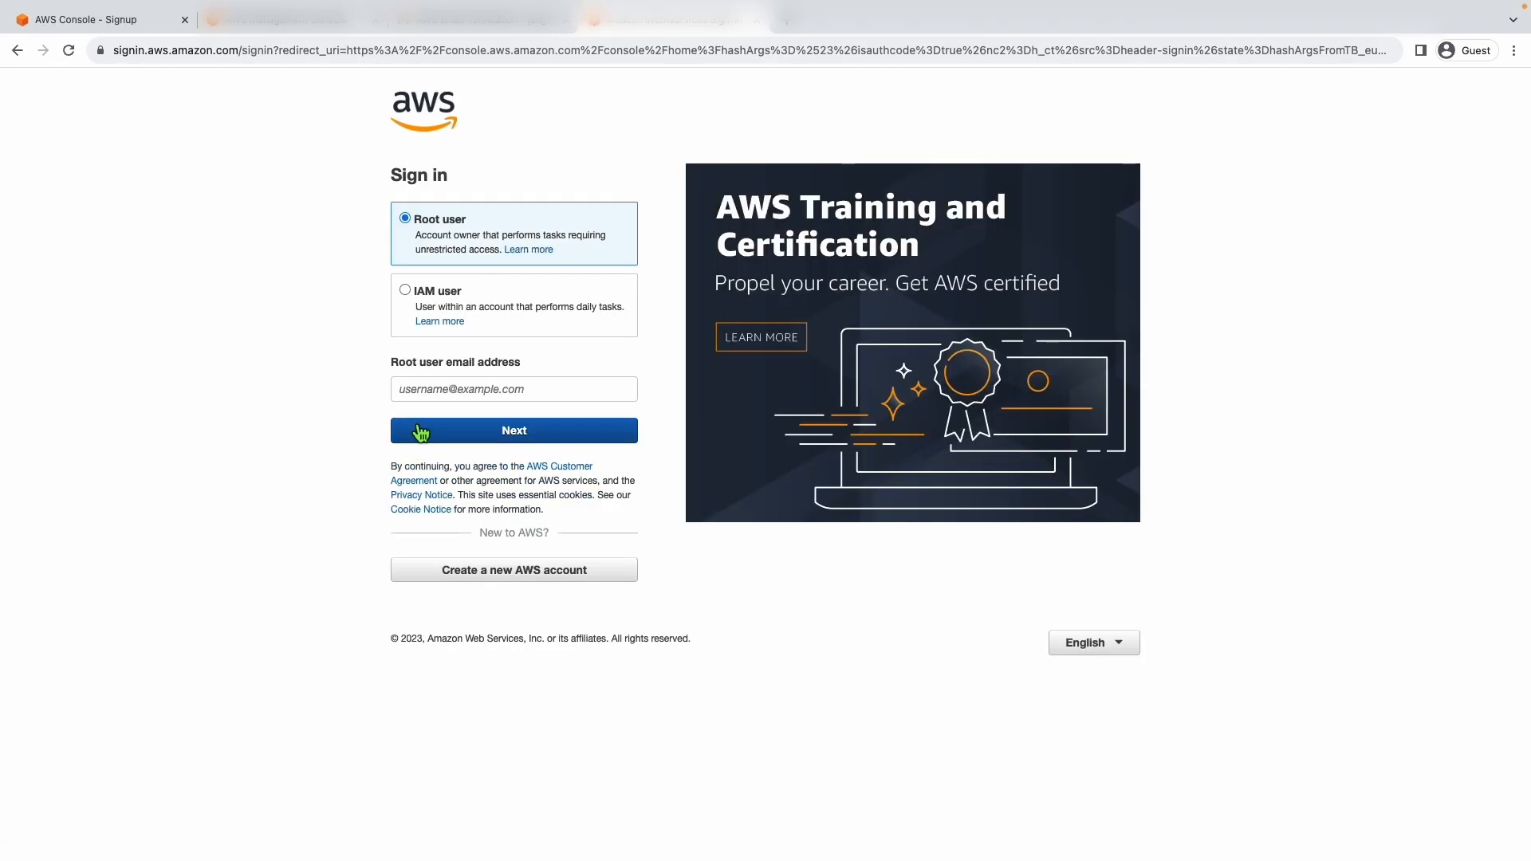
pyautogui.click(451, 390)
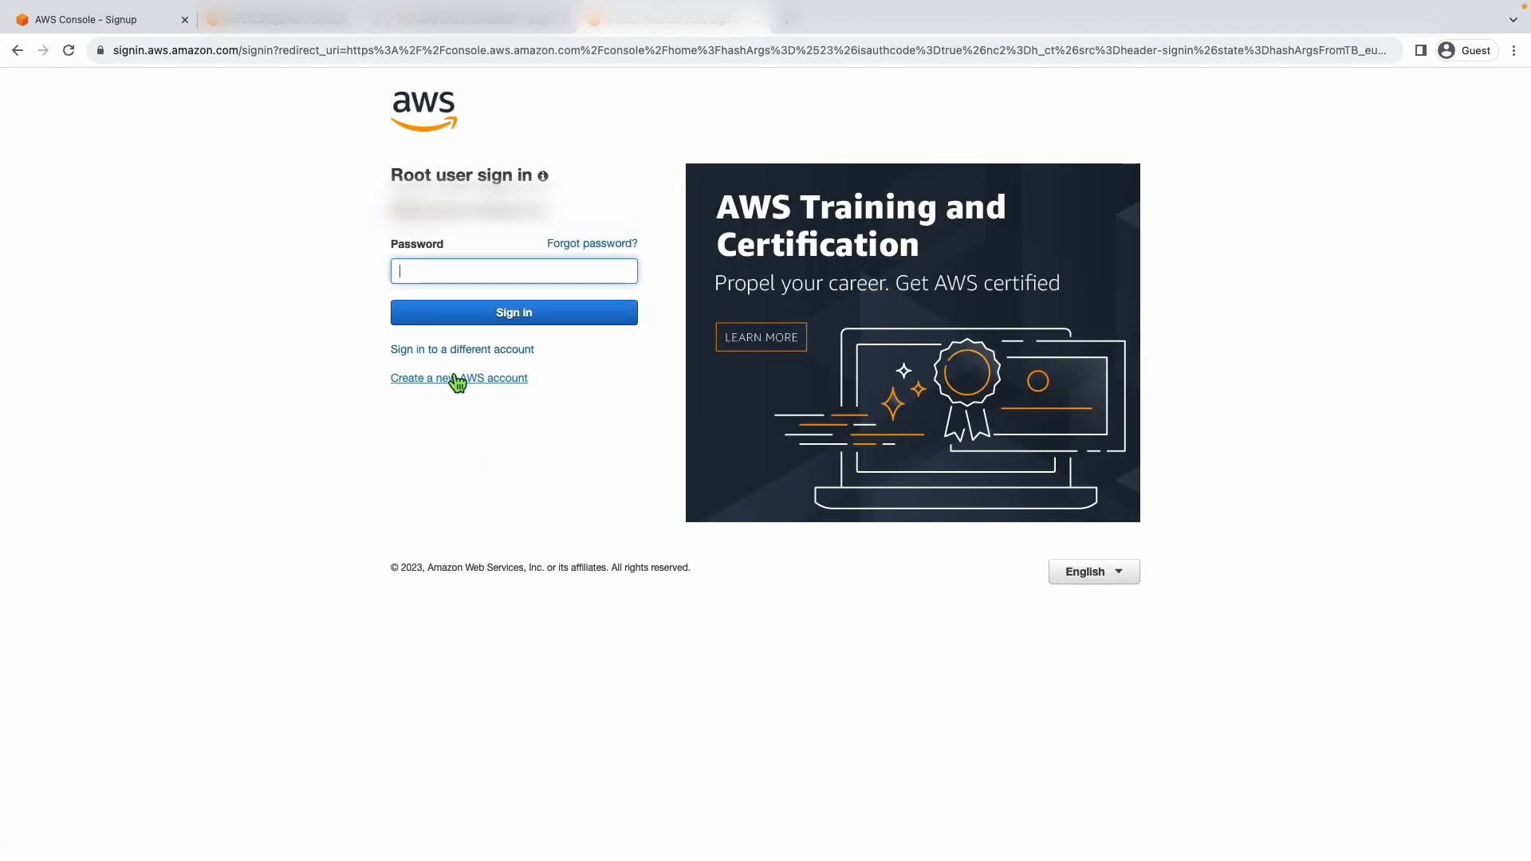
pyautogui.write('•••••••••••')
pyautogui.click(528, 316)
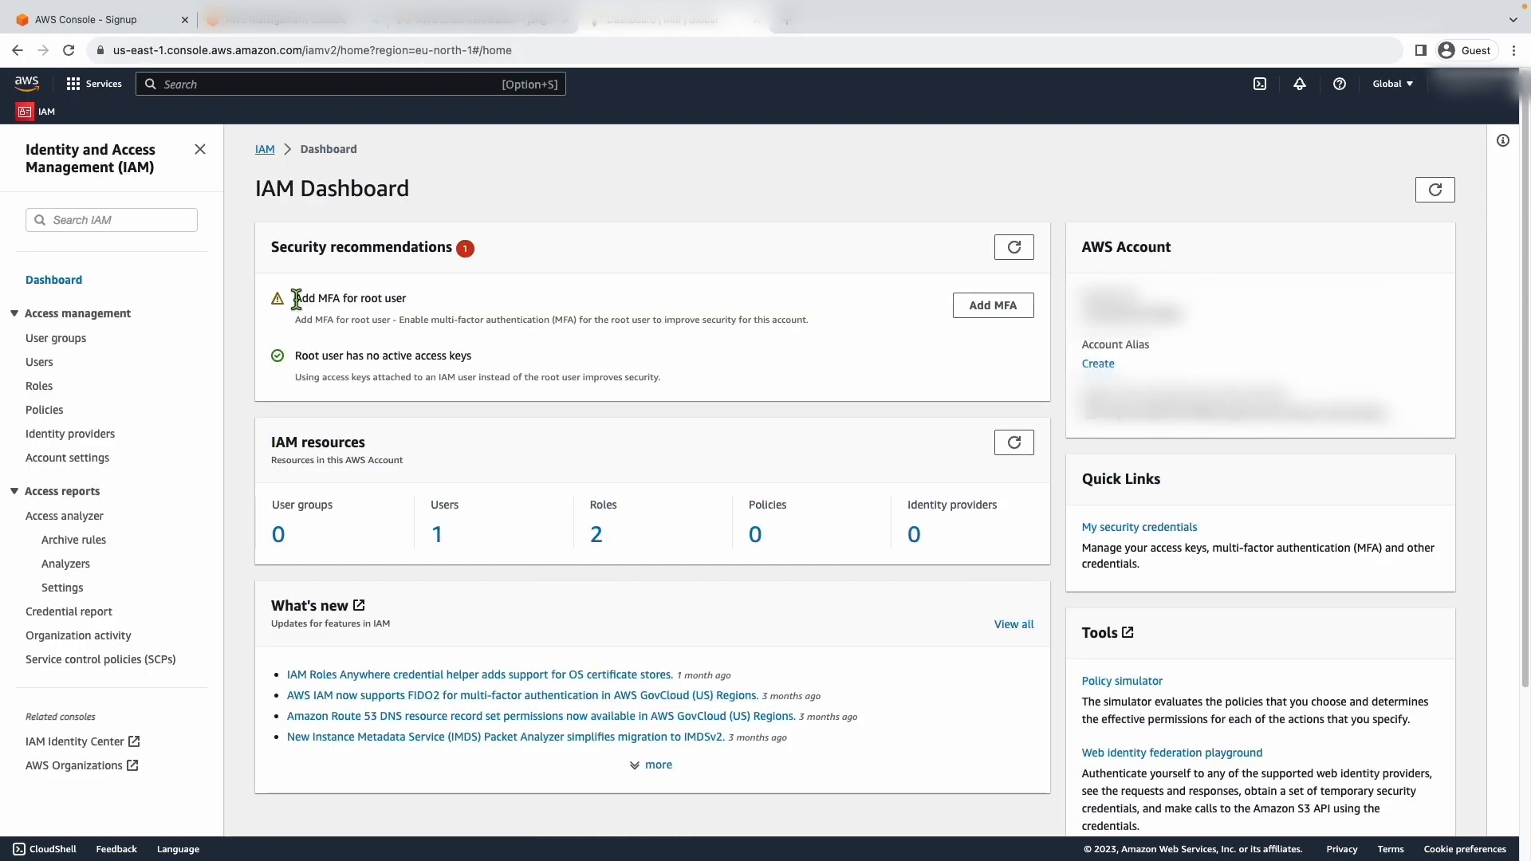
# - Open the IAM user from the users list and start adding permissions with the Add user to group option
pyautogui.moveTo(296, 299); pyautogui.dragTo(412, 309)
pyautogui.click(437, 307)
pyautogui.click(42, 368)
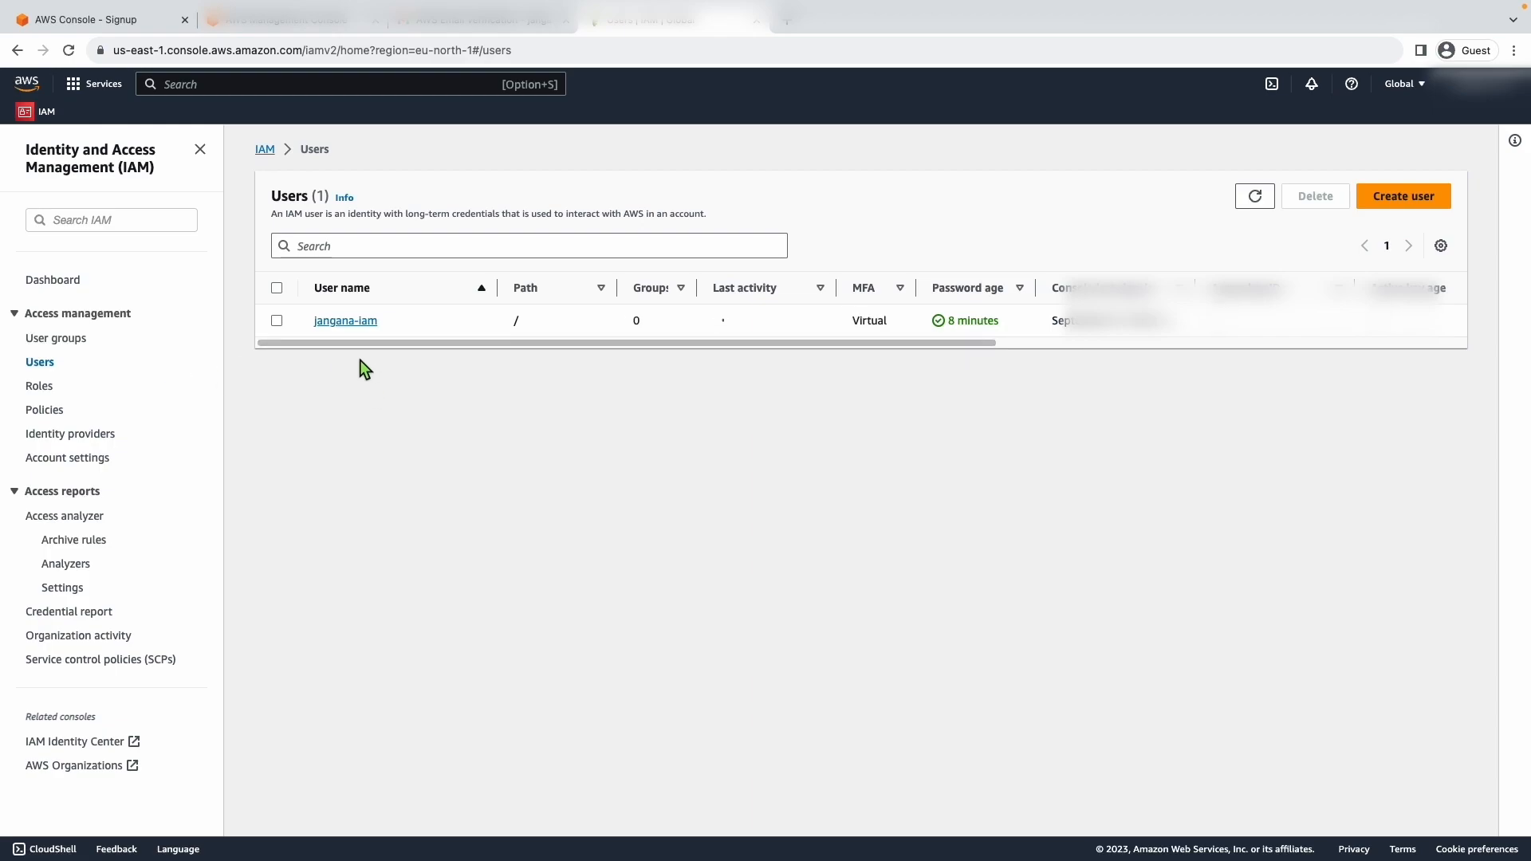
pyautogui.click(349, 320)
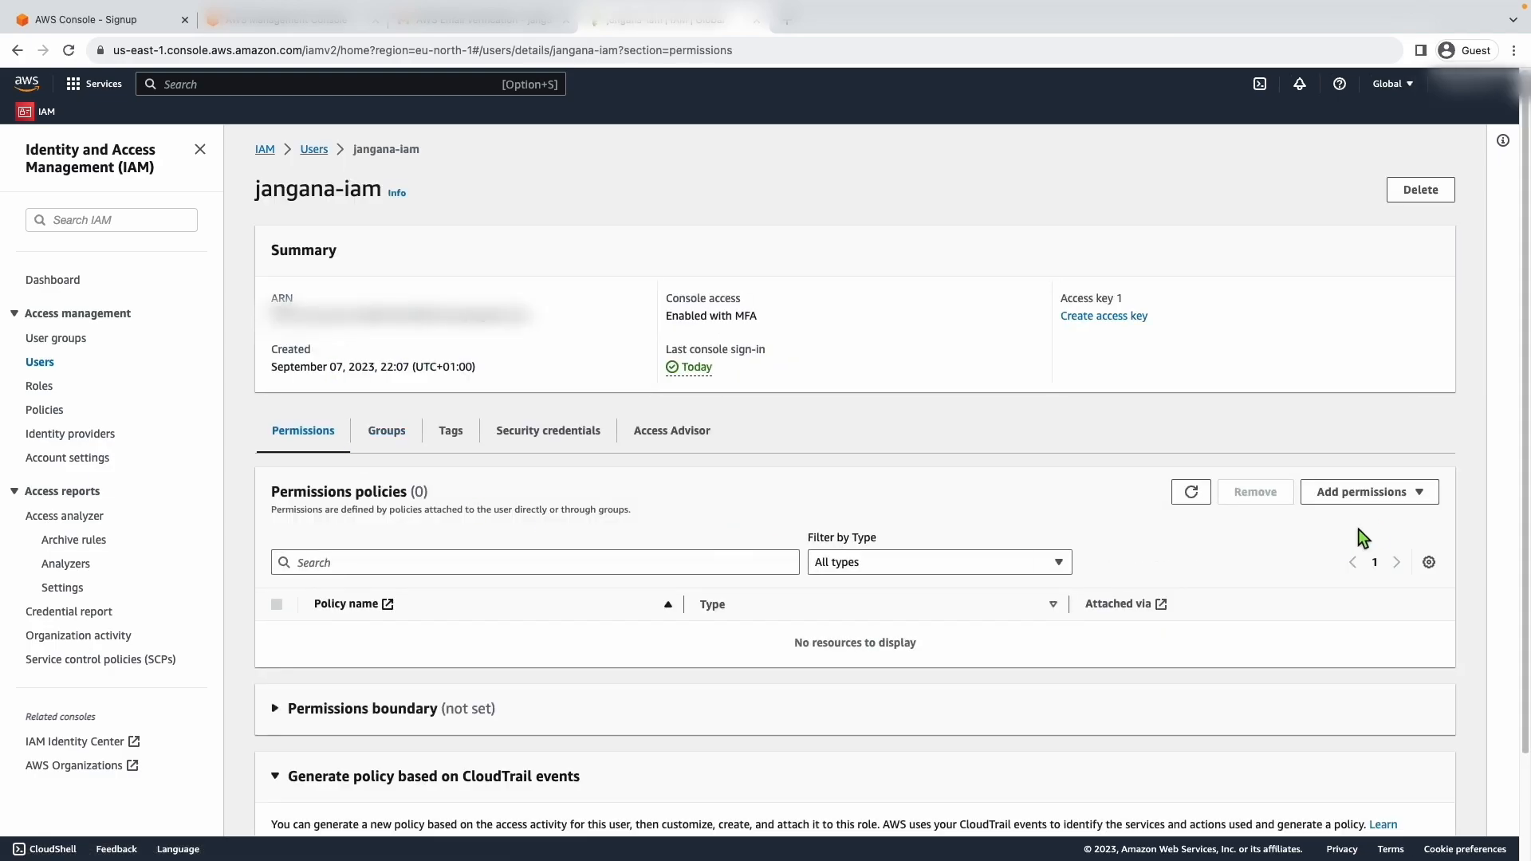
pyautogui.click(1415, 496)
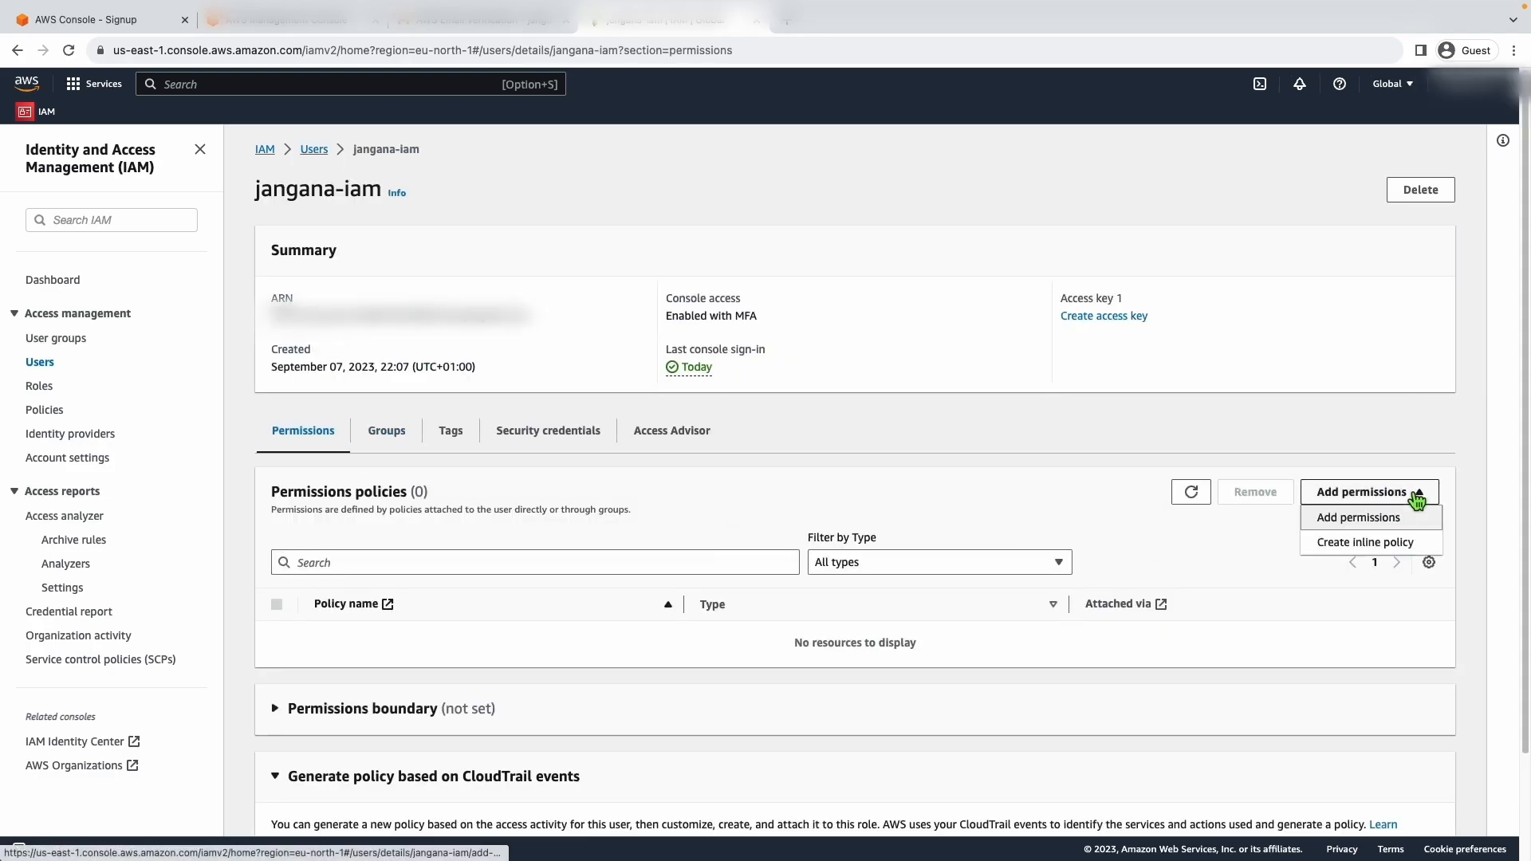
pyautogui.click(1344, 520)
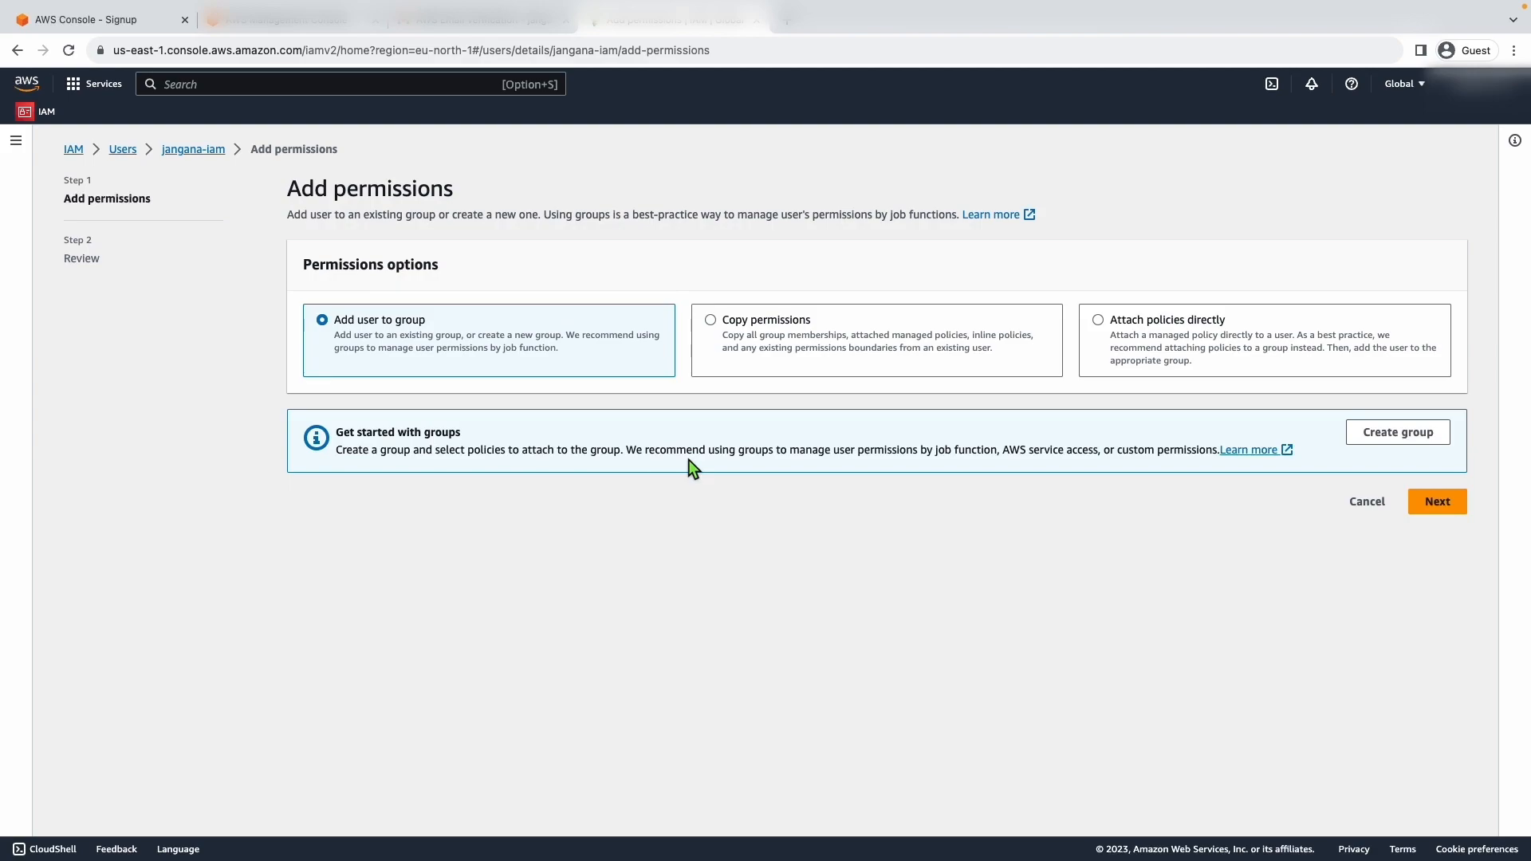
pyautogui.click(1435, 500)
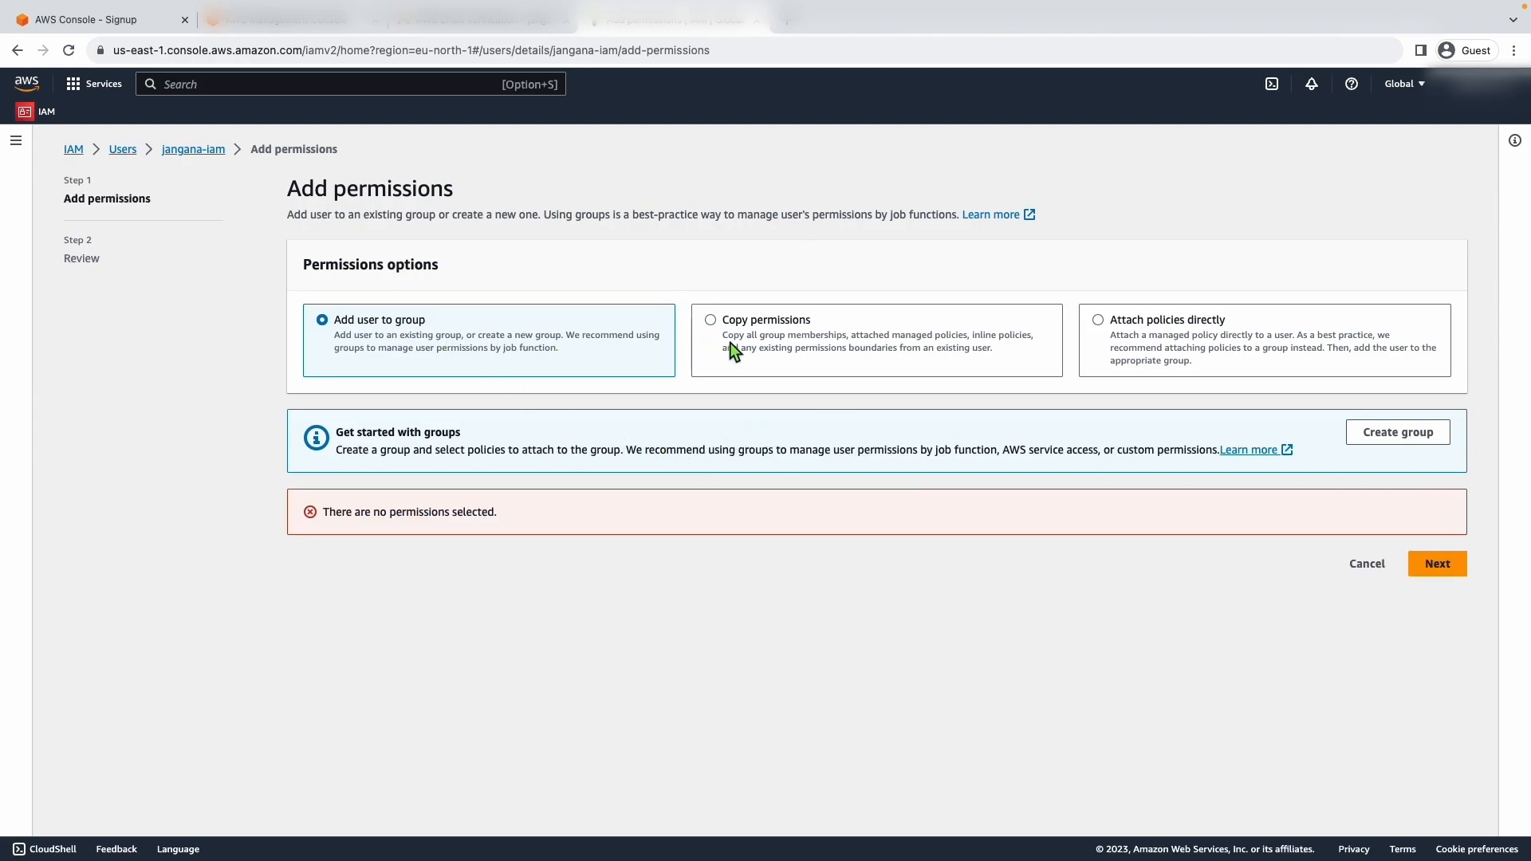
# - Create a user group named developers with the AdministratorAccess-Amplify policy attached
pyautogui.click(1396, 433)
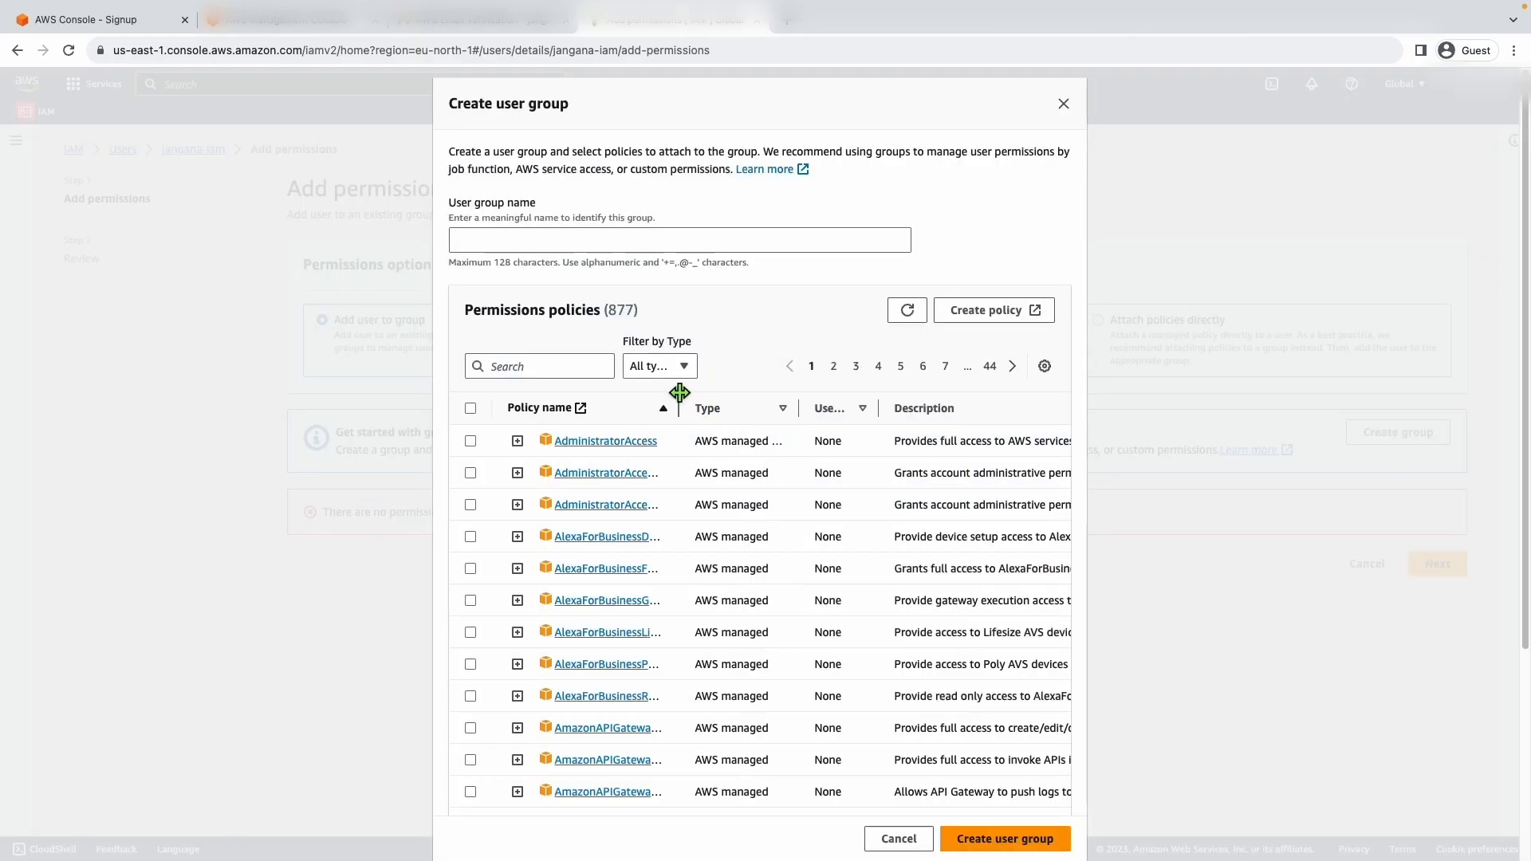
pyautogui.moveTo(678, 406); pyautogui.dragTo(821, 411)
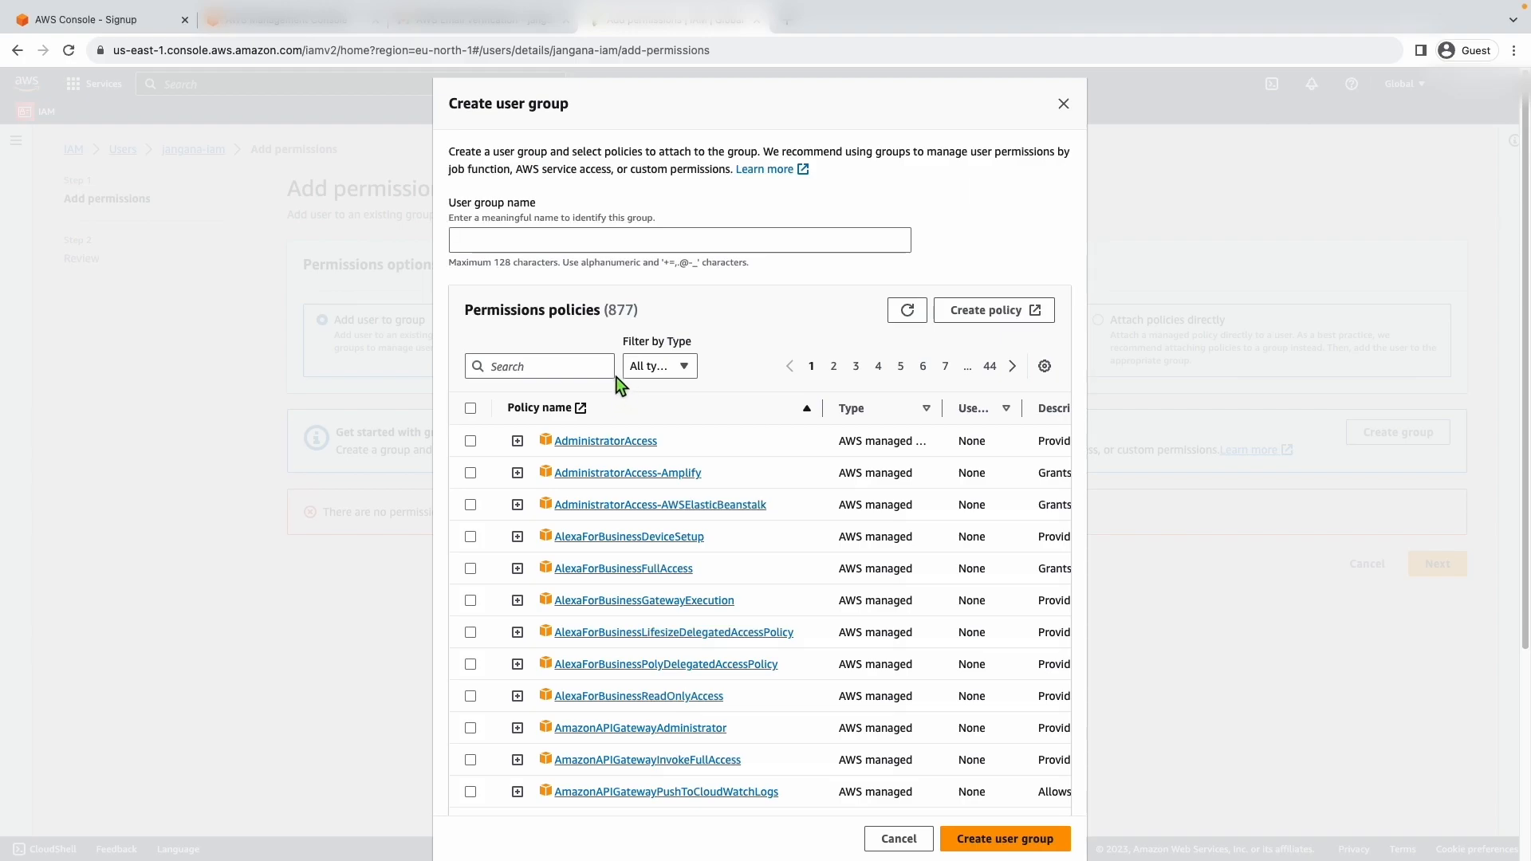
pyautogui.click(524, 242)
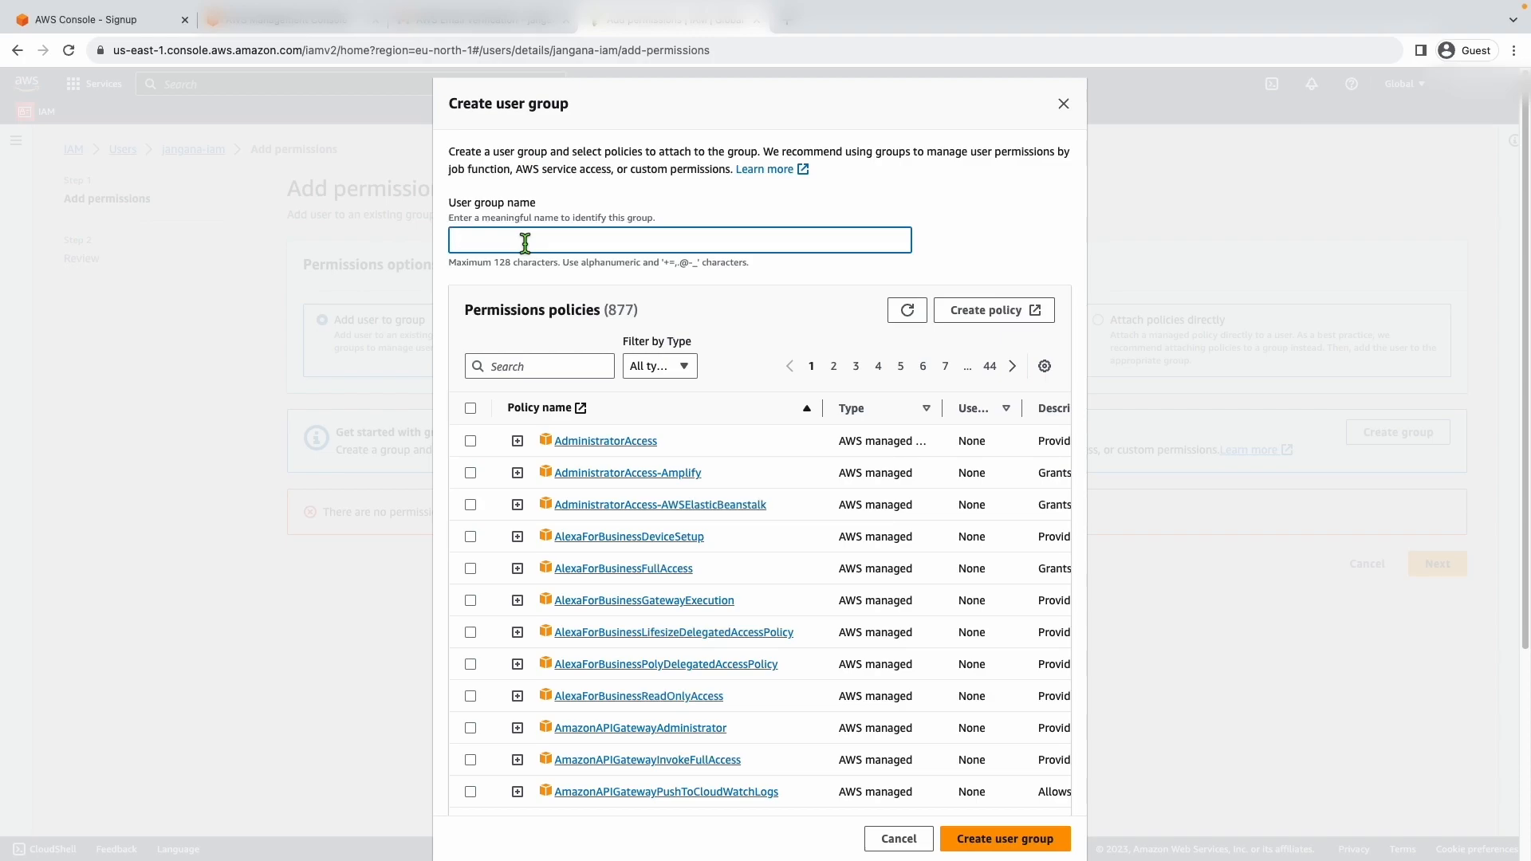
pyautogui.write('developers')
pyautogui.click(470, 408)
pyautogui.click(470, 408)
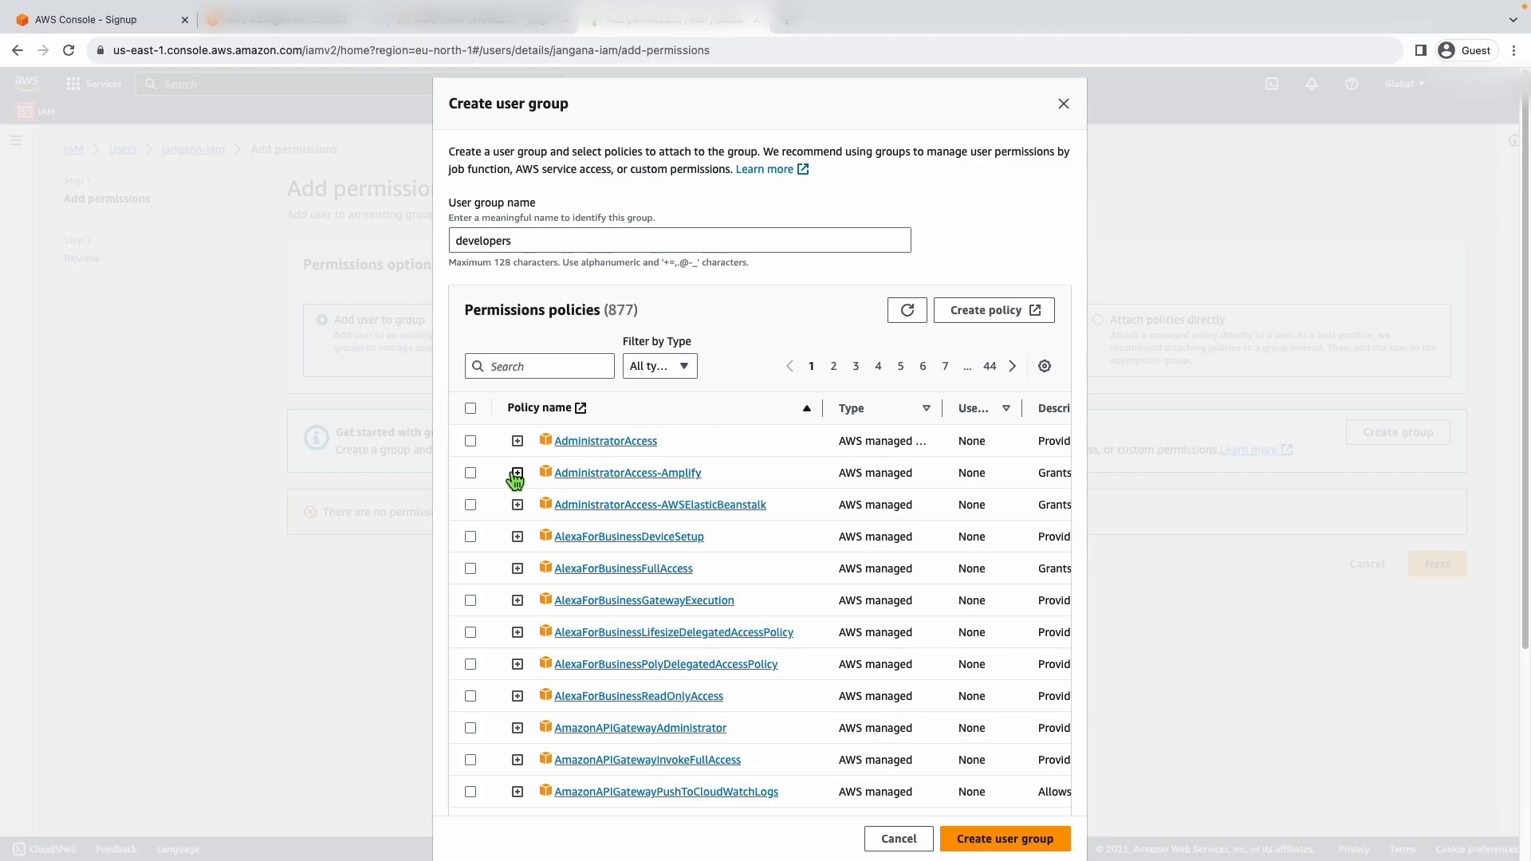
pyautogui.click(471, 473)
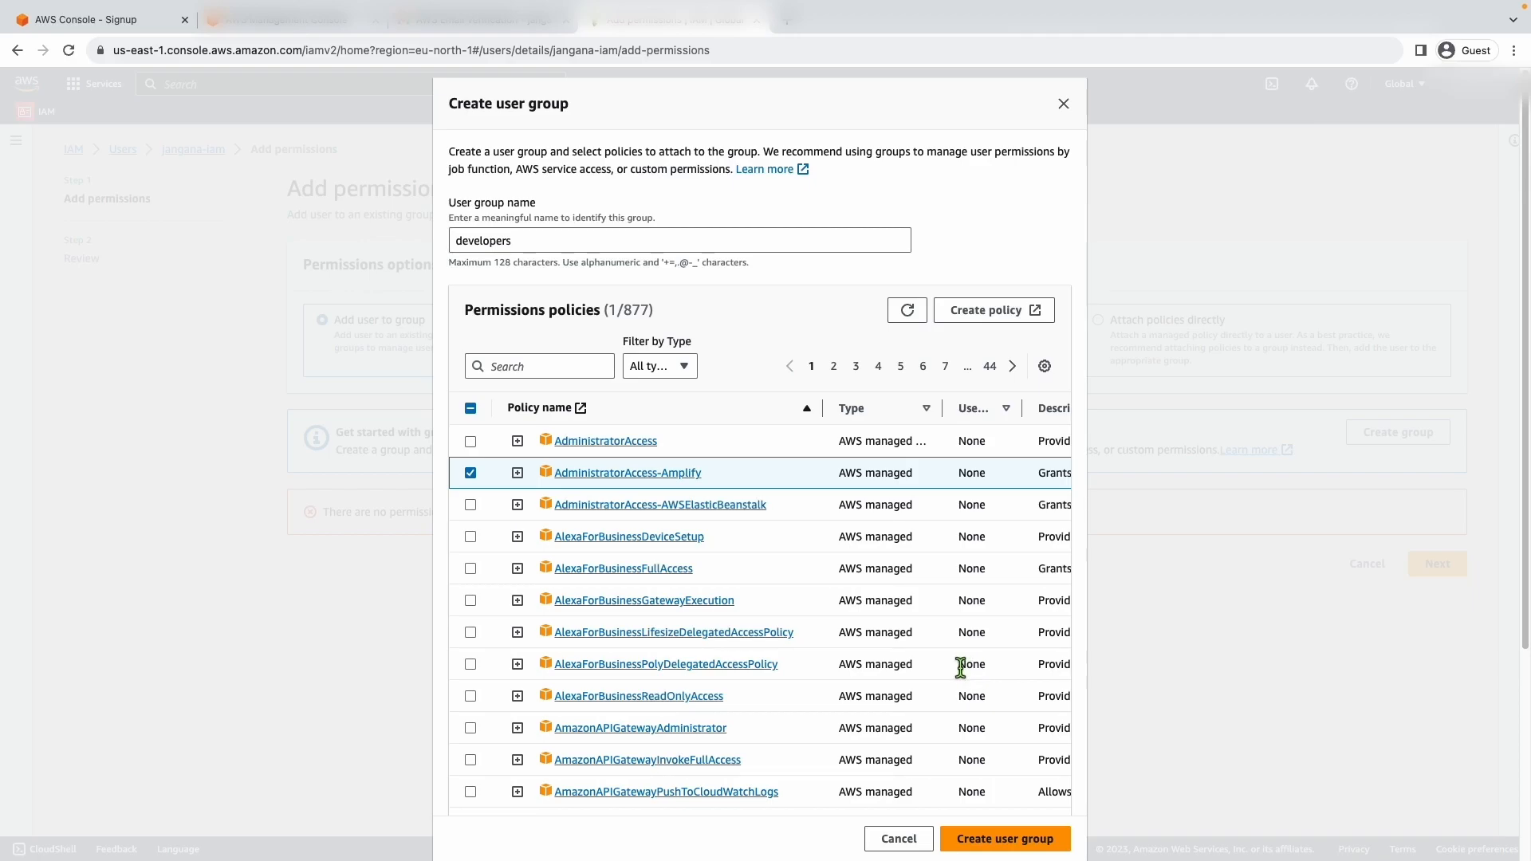
pyautogui.click(996, 839)
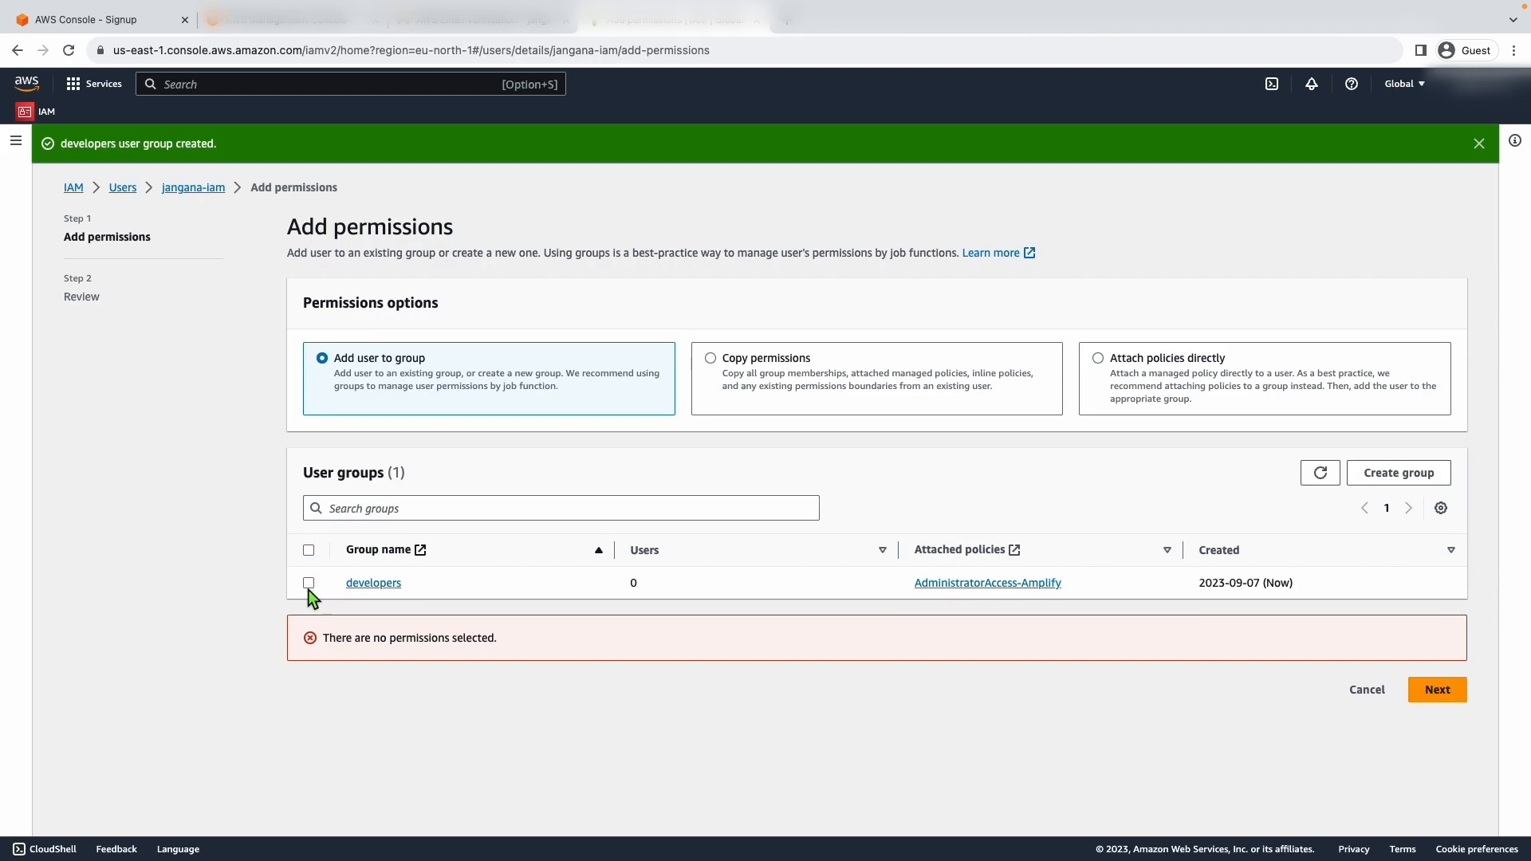
# - Select the developers group for the IAM user, review the summary, and add the permissions
pyautogui.click(309, 583)
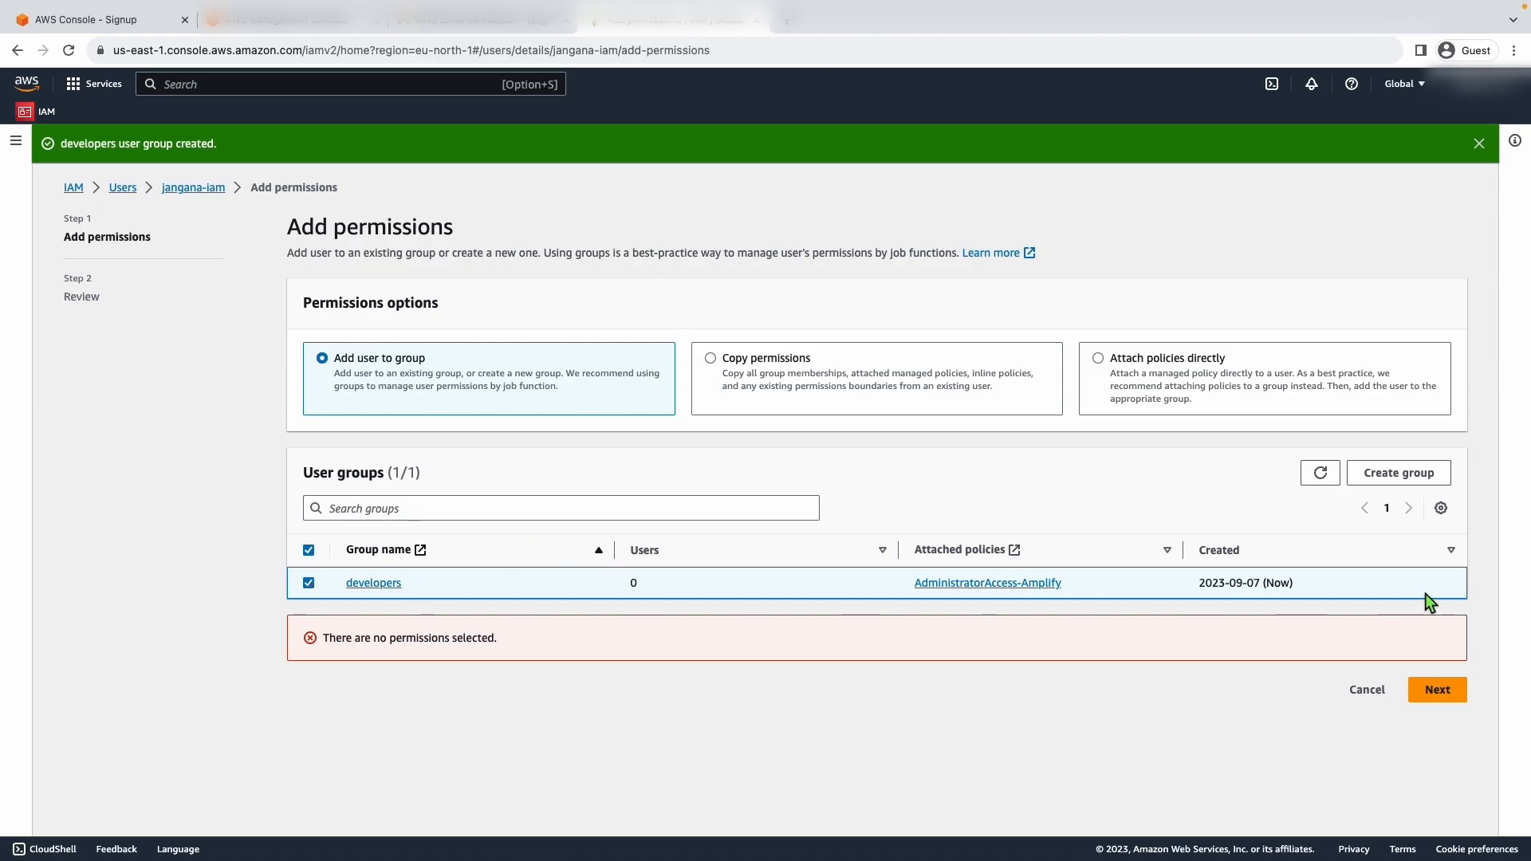
pyautogui.click(1435, 690)
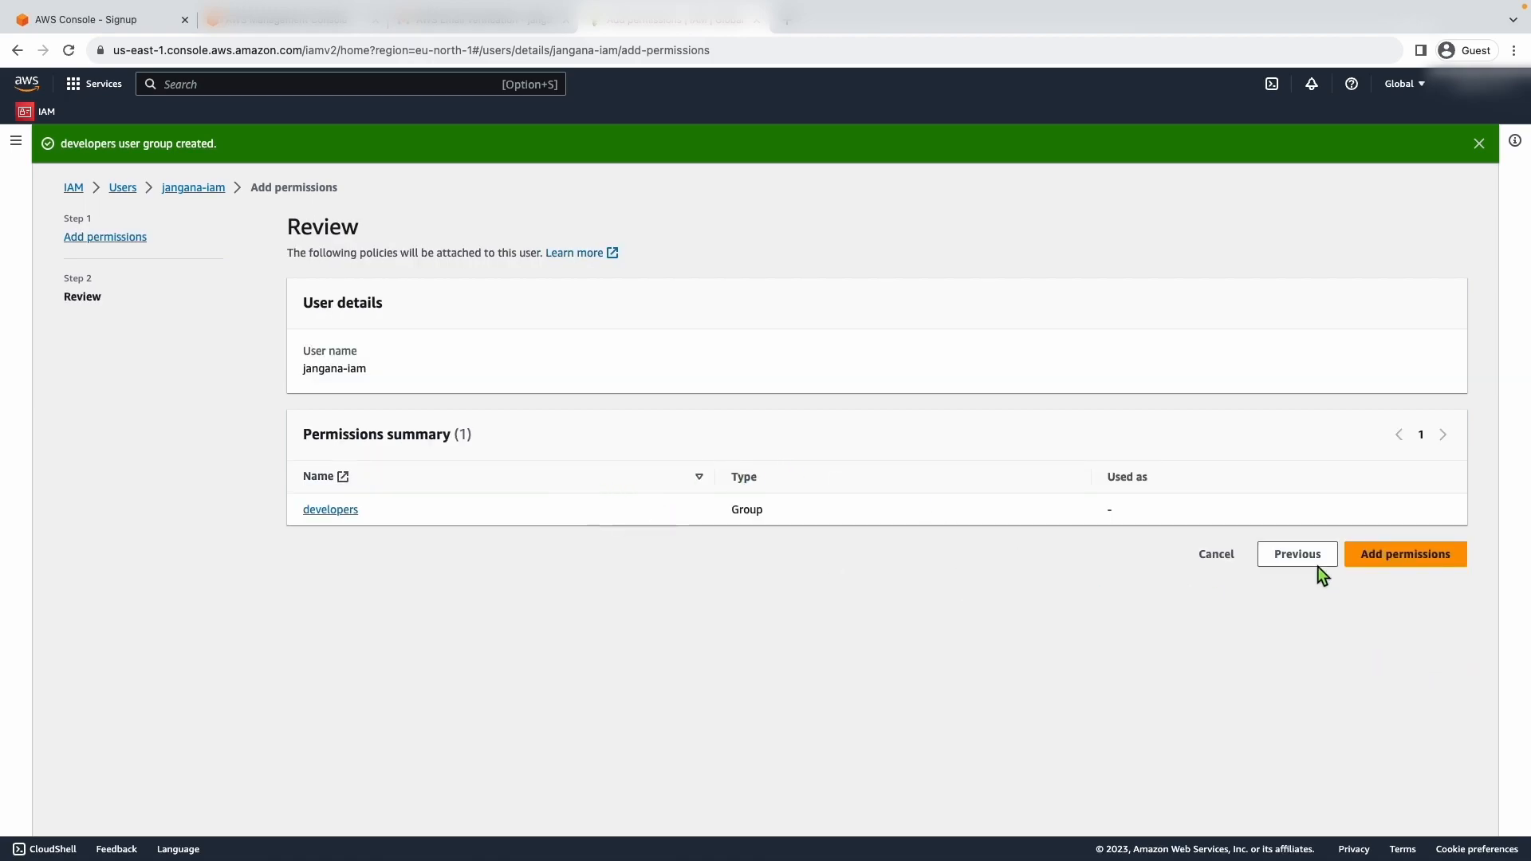
pyautogui.click(1384, 562)
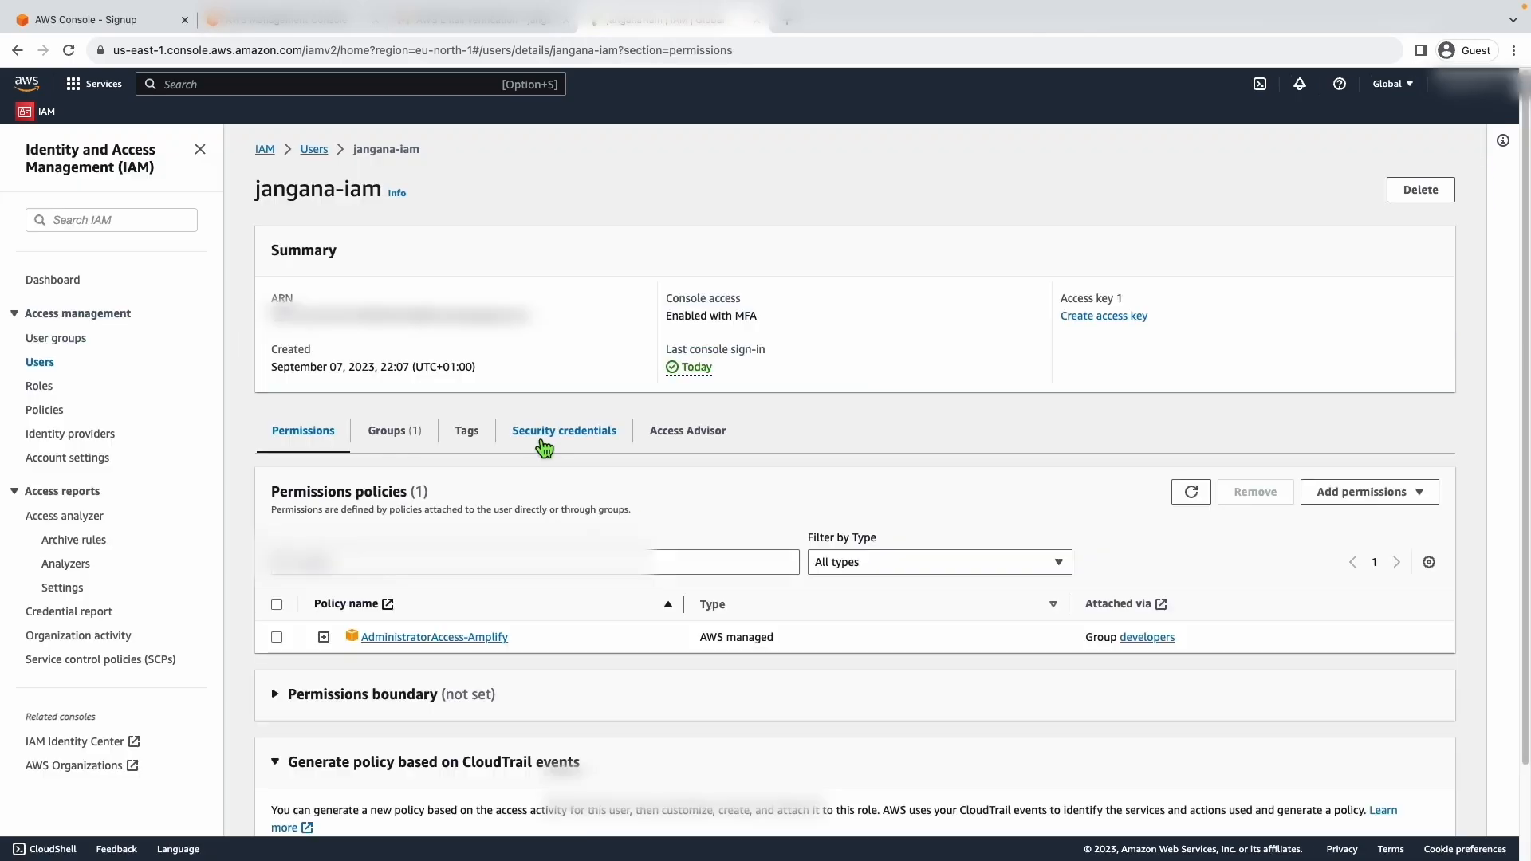
# - View the IAM user's security credentials down to the access keys section
pyautogui.click(544, 446)
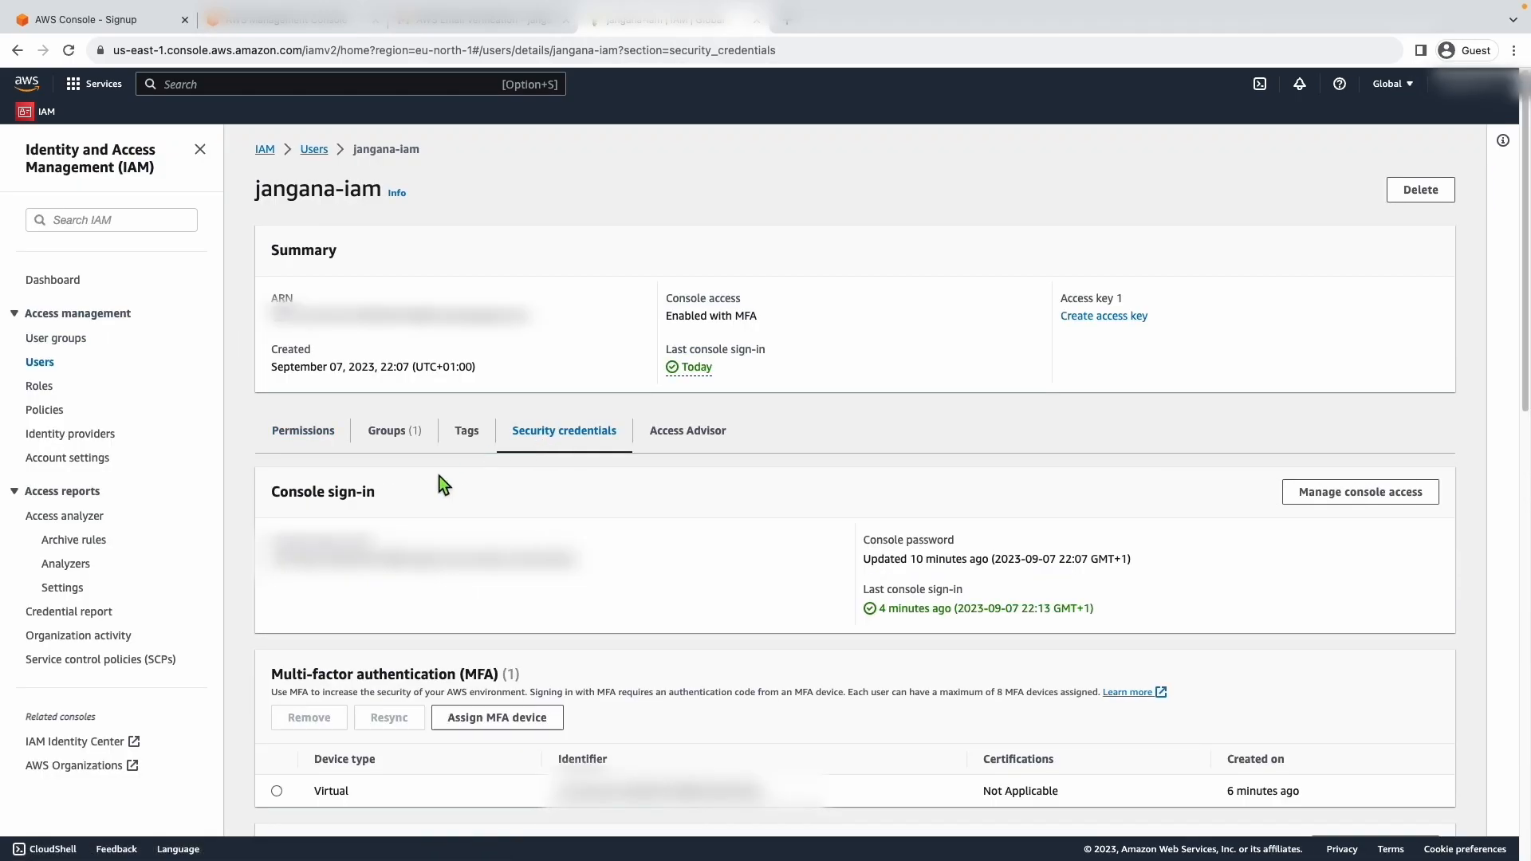
pyautogui.scroll(-5, 964, 629)
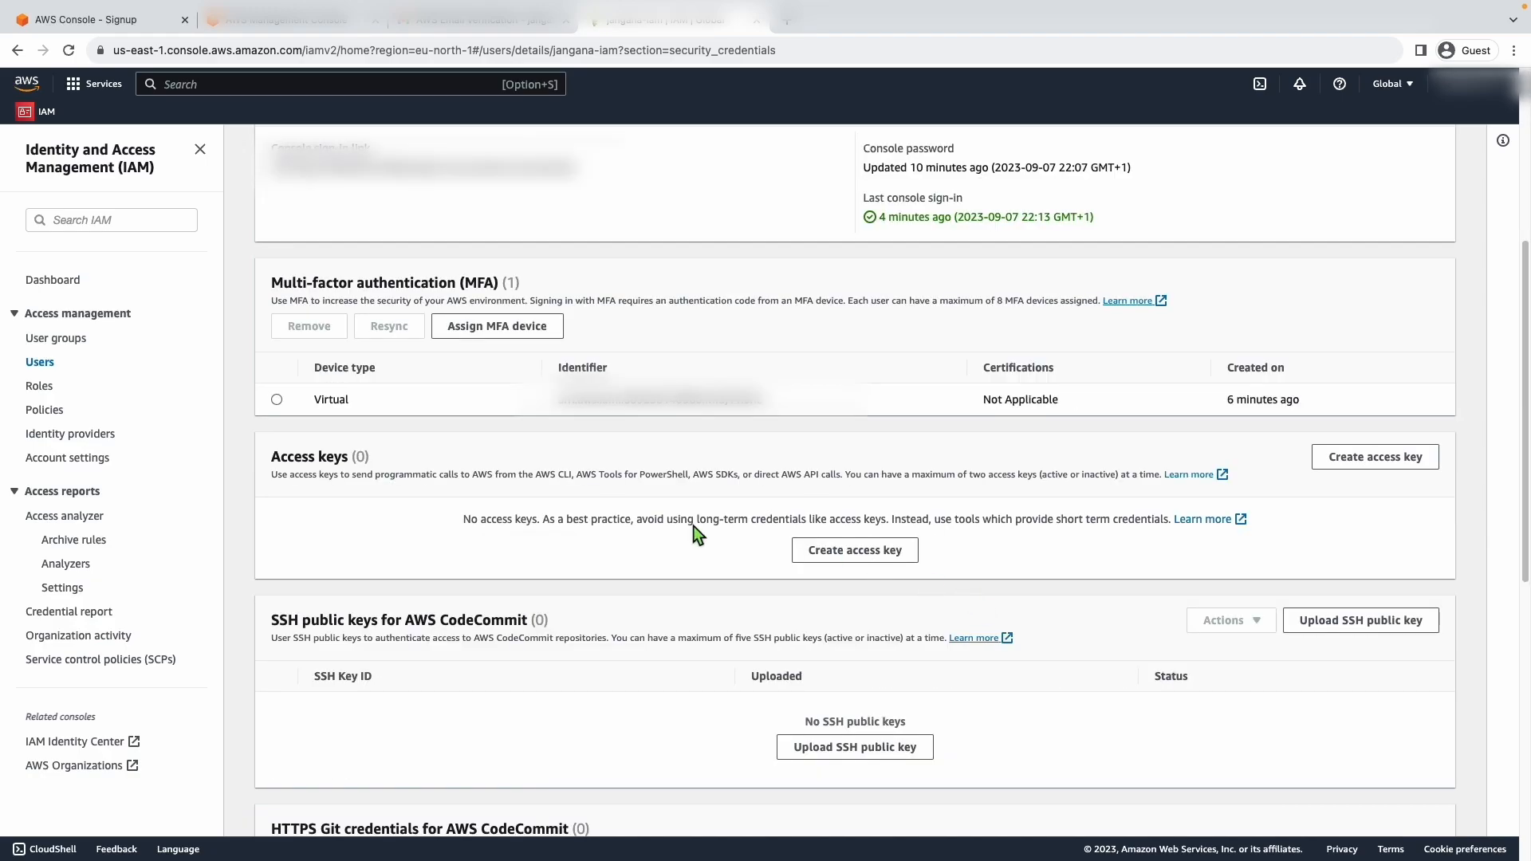
# - Review the access key limit and start an access key for the IAM user with the Command Line Interface (CLI) use case
pyautogui.moveTo(272, 475); pyautogui.dragTo(1007, 474)
pyautogui.click(1035, 503)
pyautogui.moveTo(913, 476); pyautogui.dragTo(1020, 476)
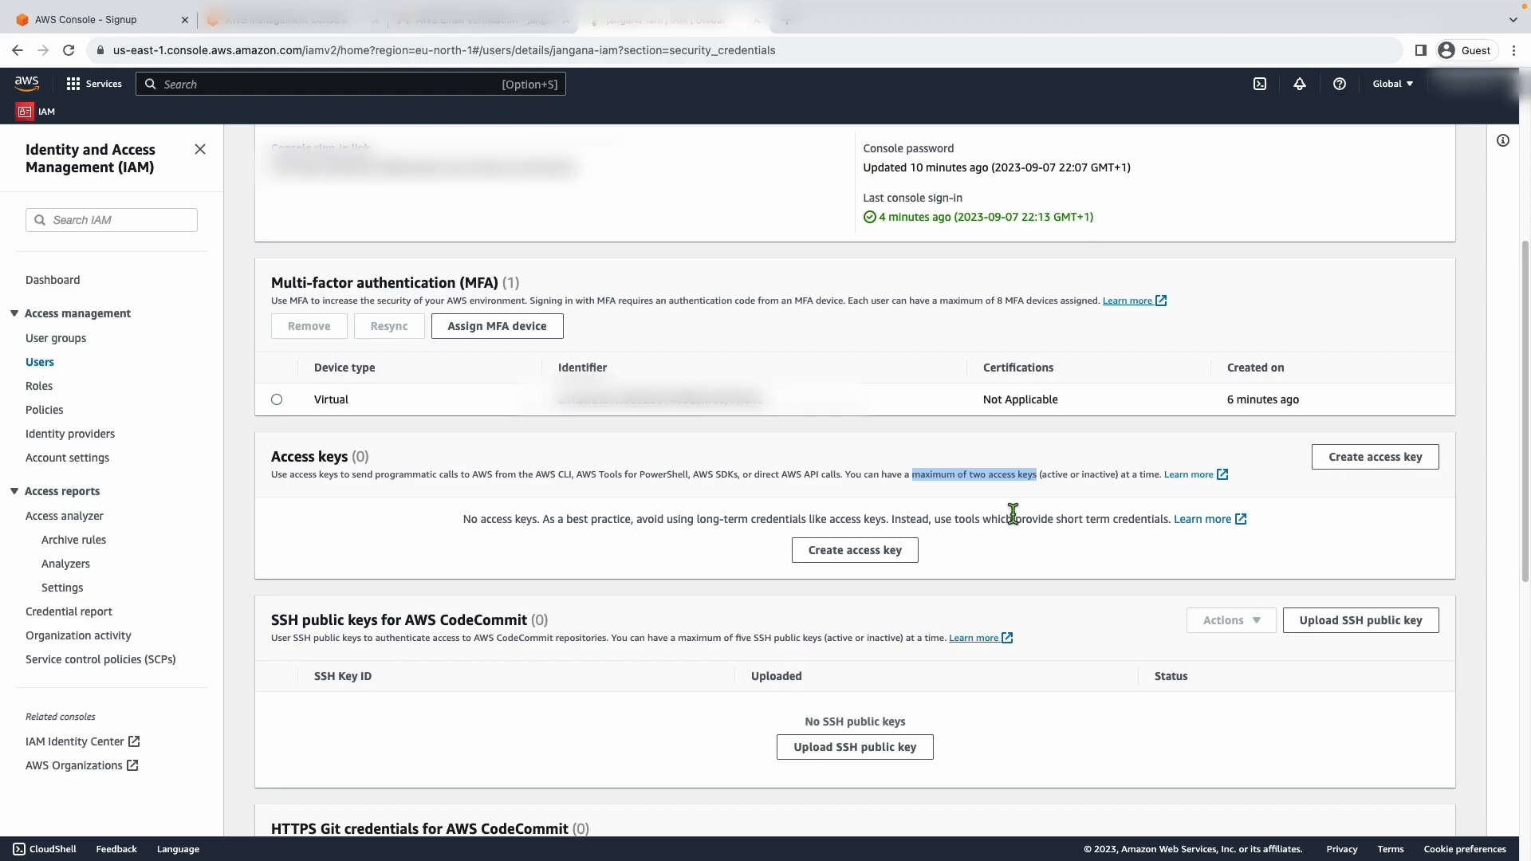
pyautogui.click(804, 445)
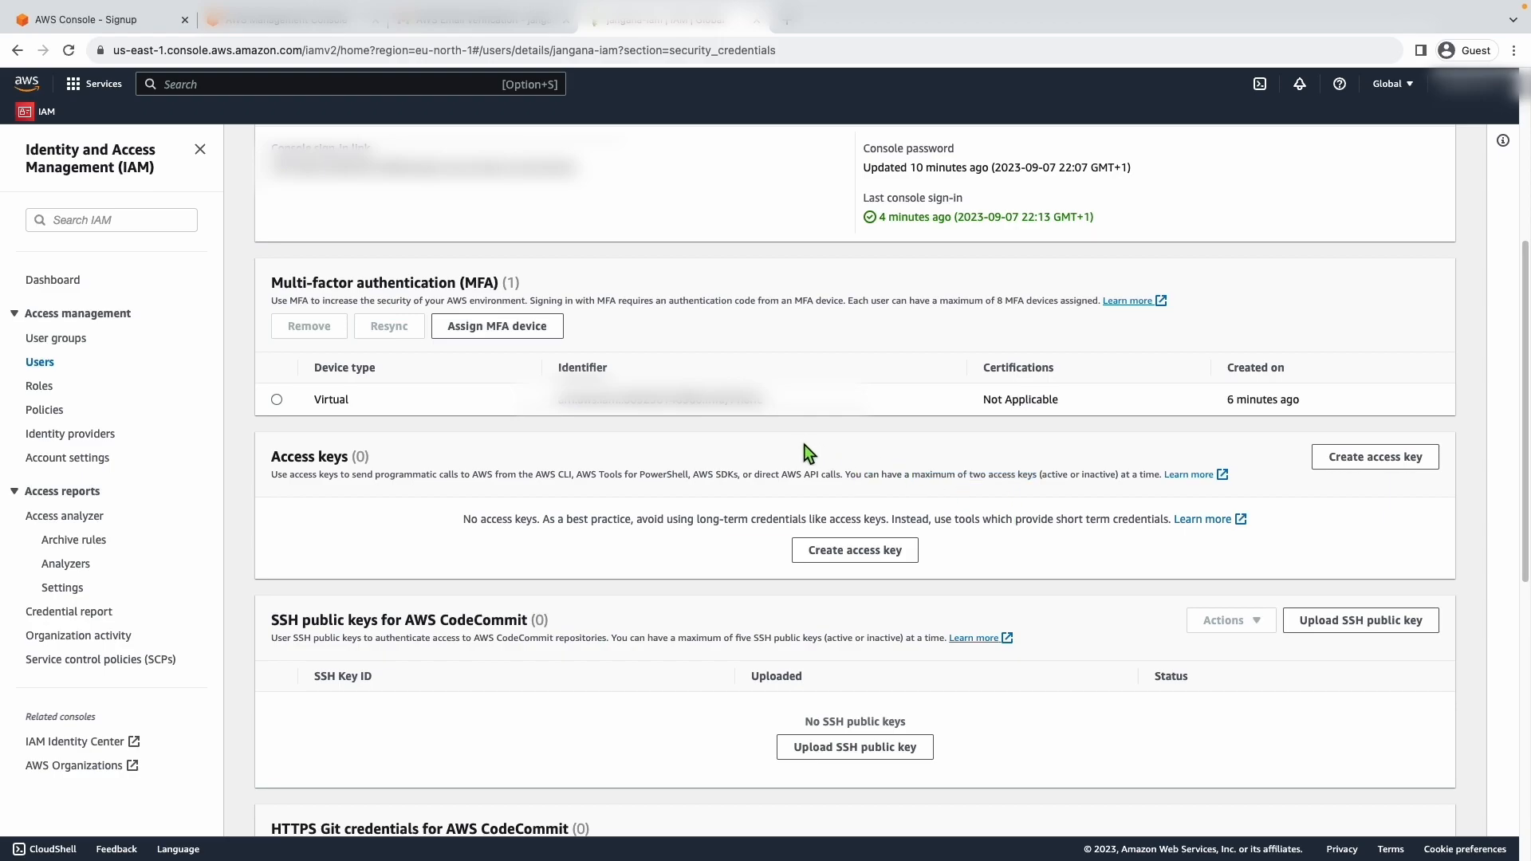
pyautogui.click(845, 553)
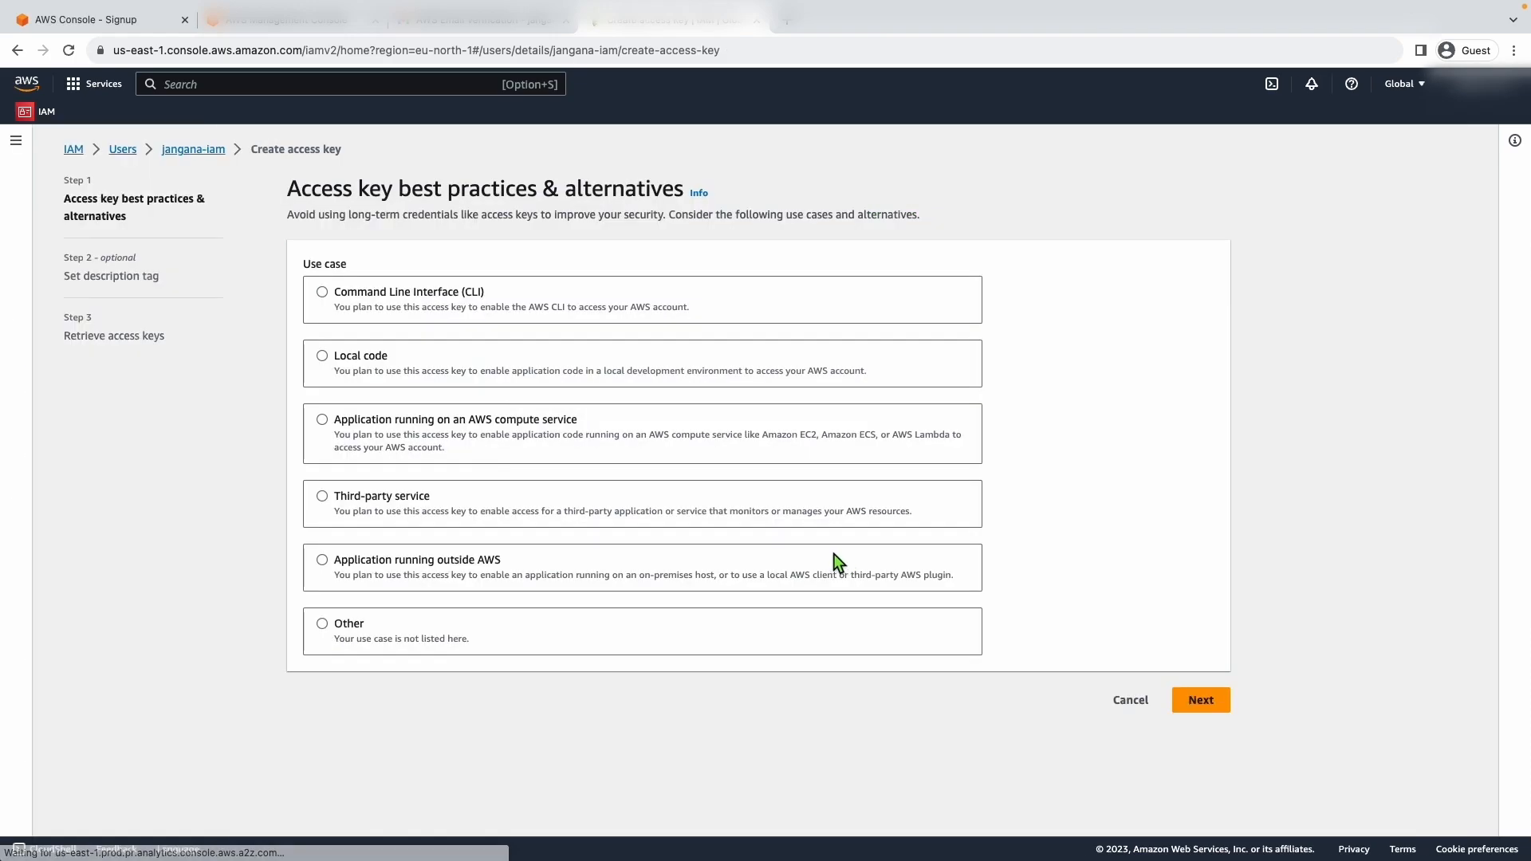
pyautogui.click(322, 292)
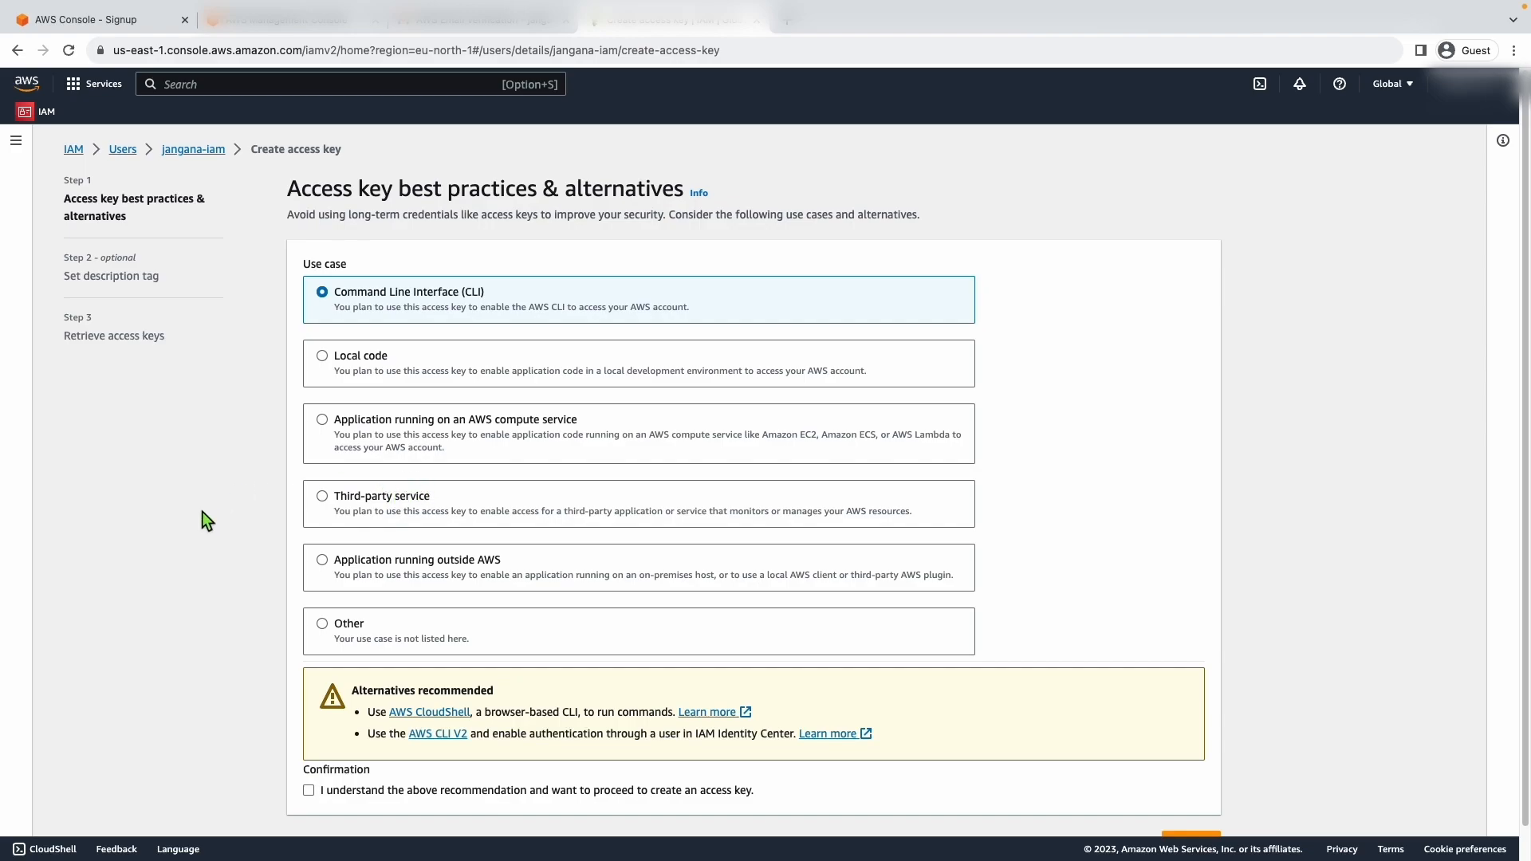
# - Open the recommended AWS CLI V2 link in a new tab and view the AWS Command Line Interface page
pyautogui.rightClick(438, 740)
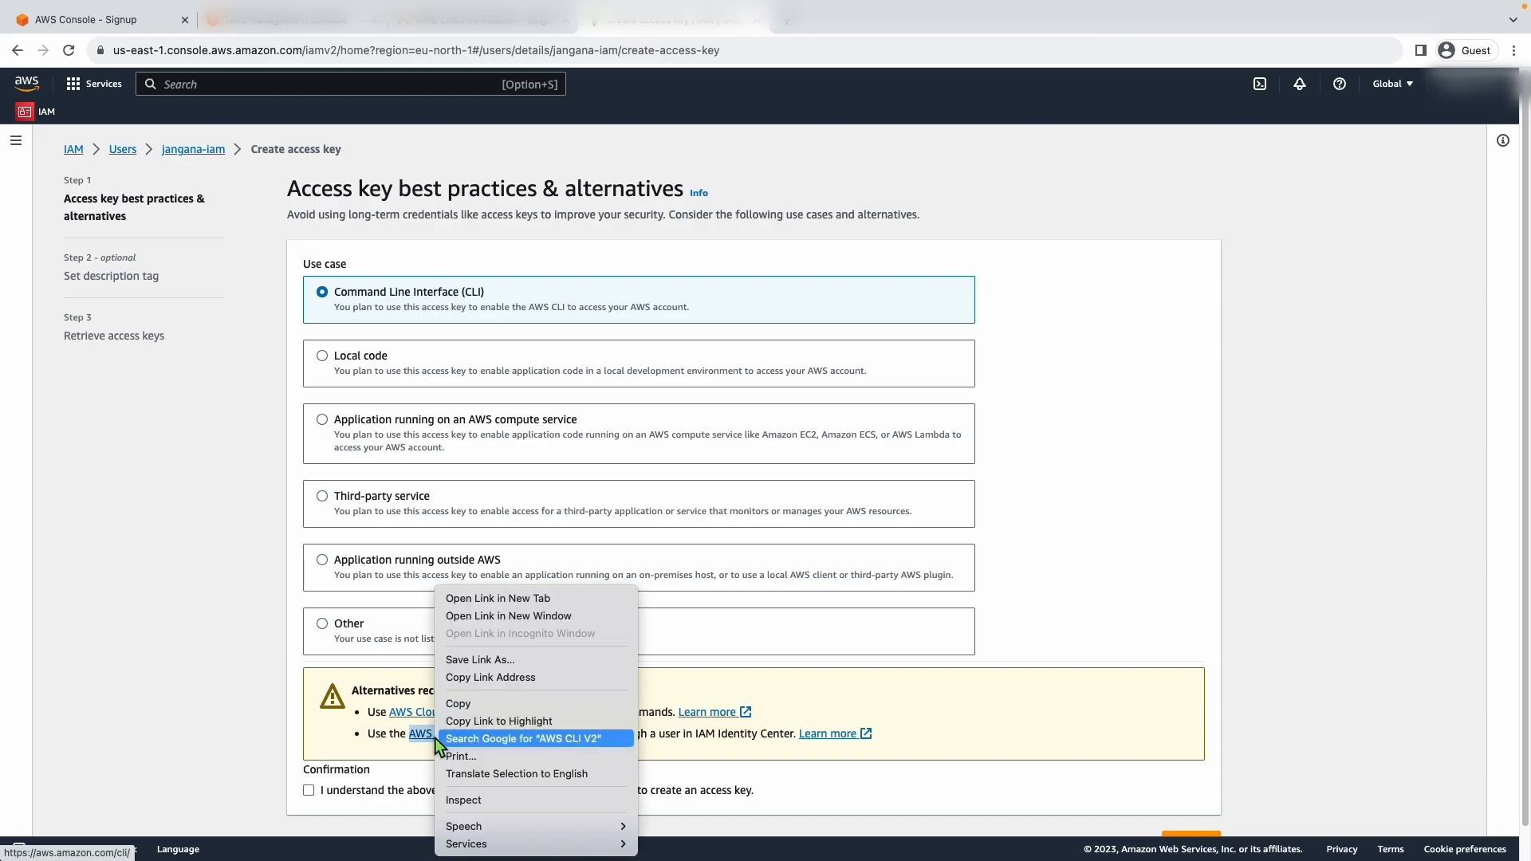
pyautogui.click(540, 594)
pyautogui.click(846, 19)
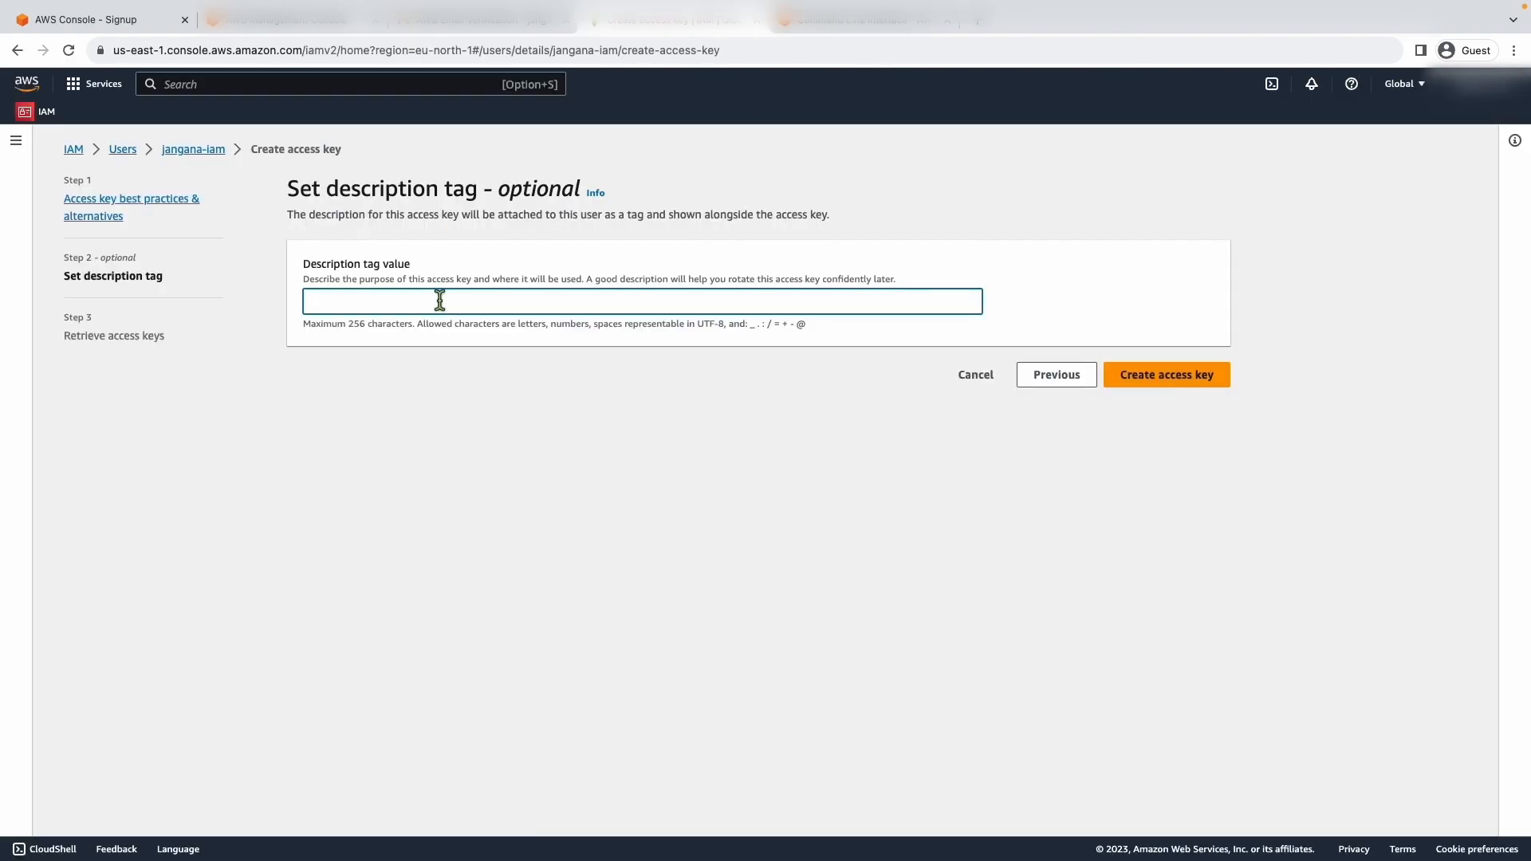
# - Create the access key with the description tag cli-access-key, review the secret key notice, and finish the wizard
pyautogui.write('cli')
pyautogui.write('-access')
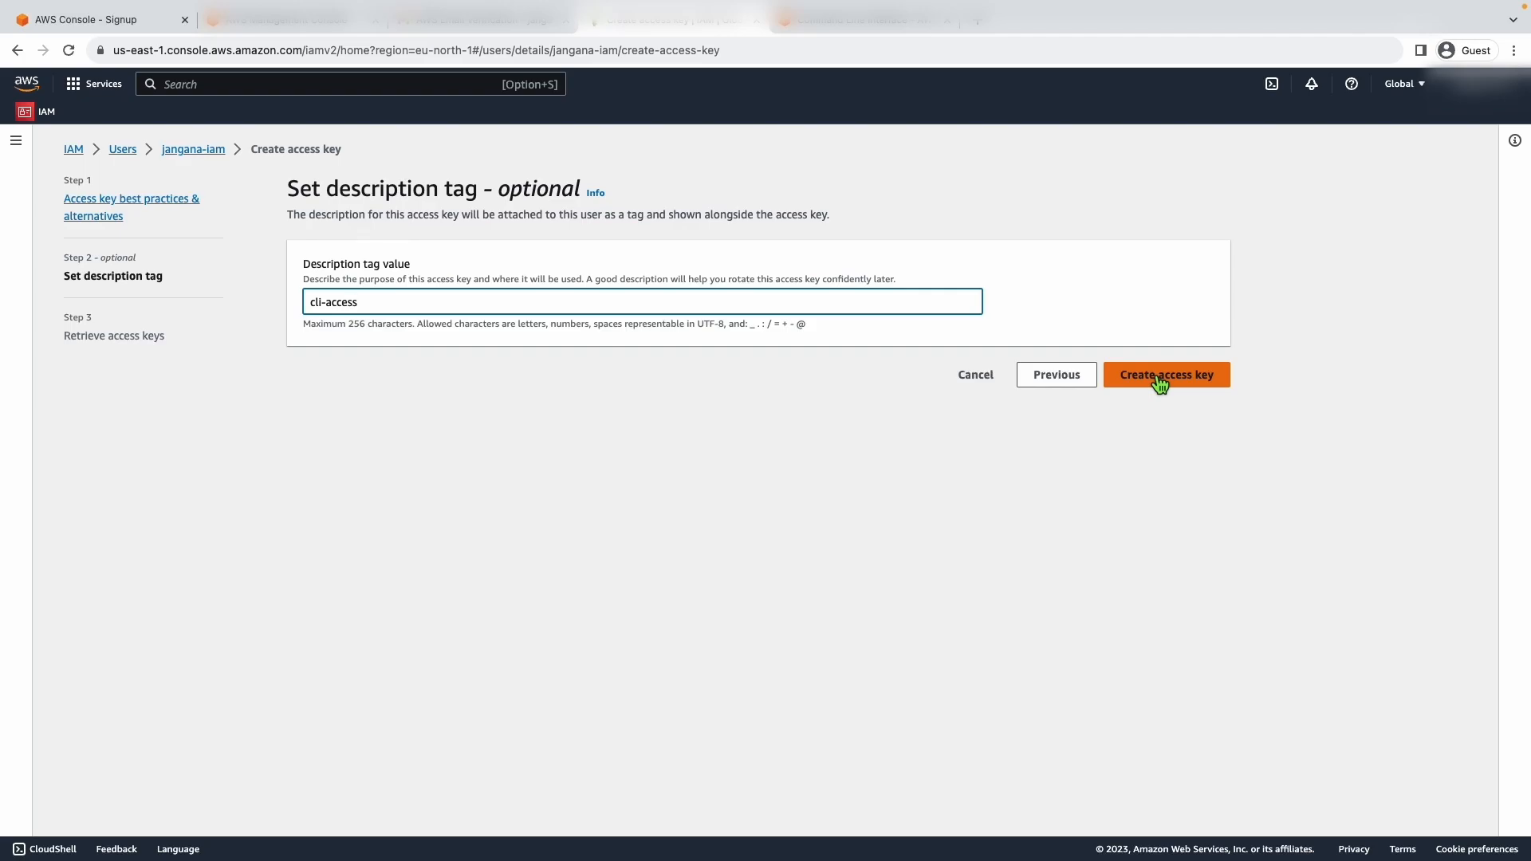
pyautogui.write('--key')
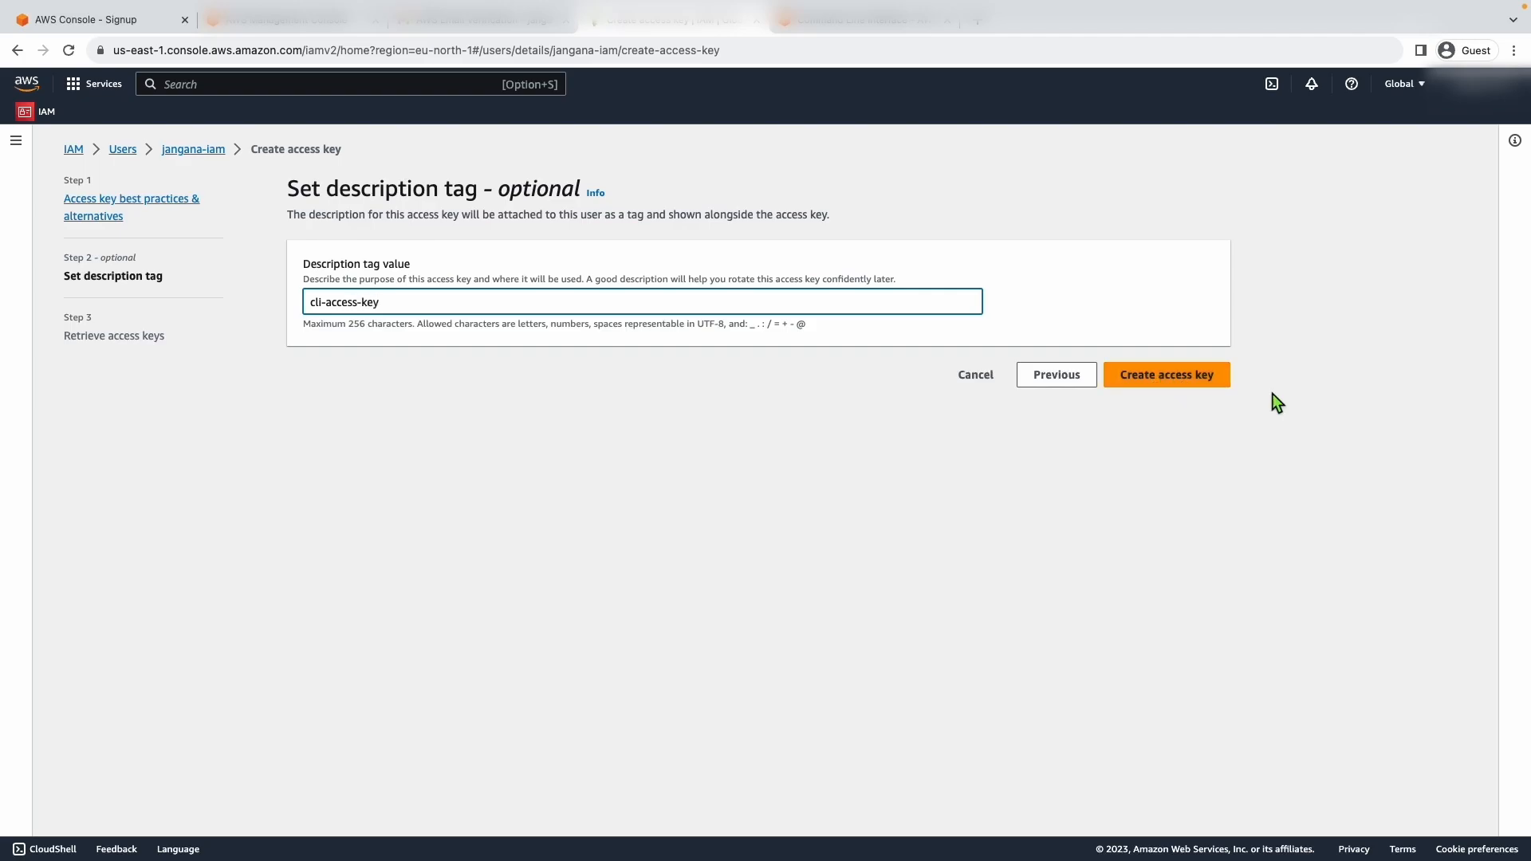
pyautogui.click(1199, 382)
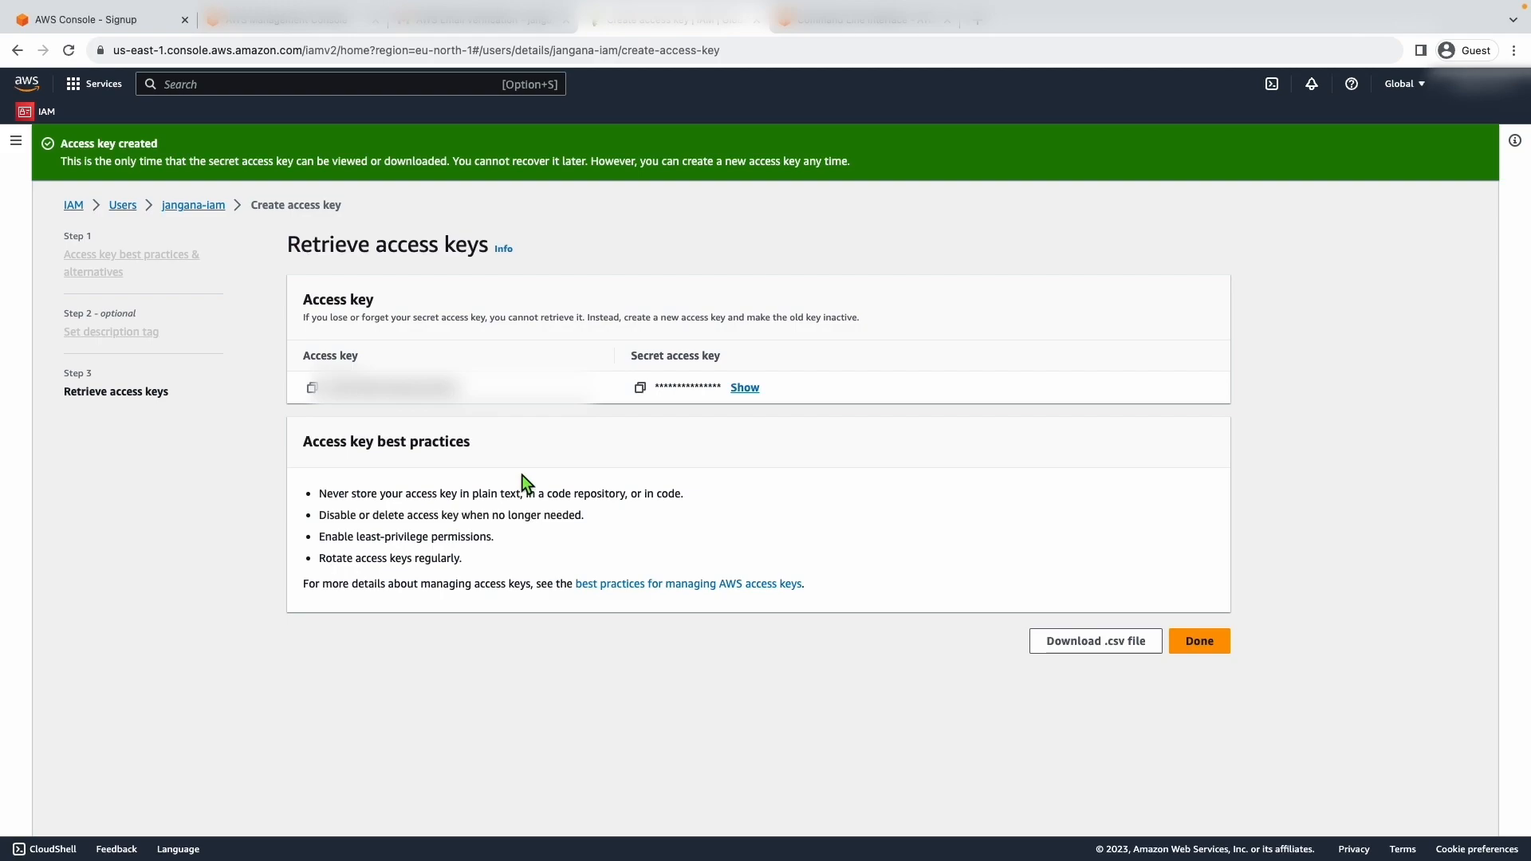
pyautogui.tripleClick(416, 315)
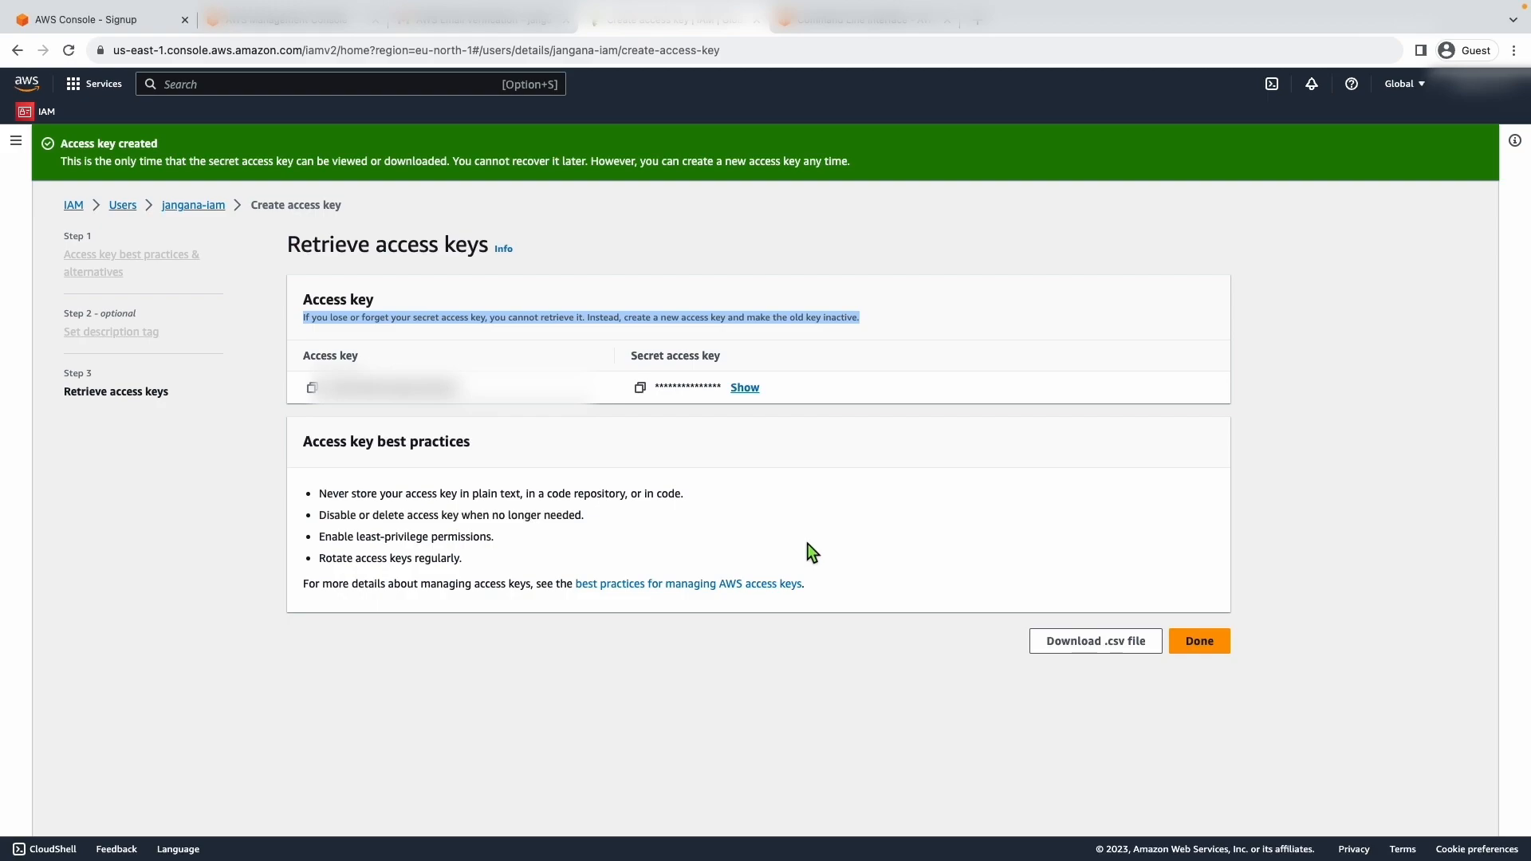
pyautogui.click(1198, 641)
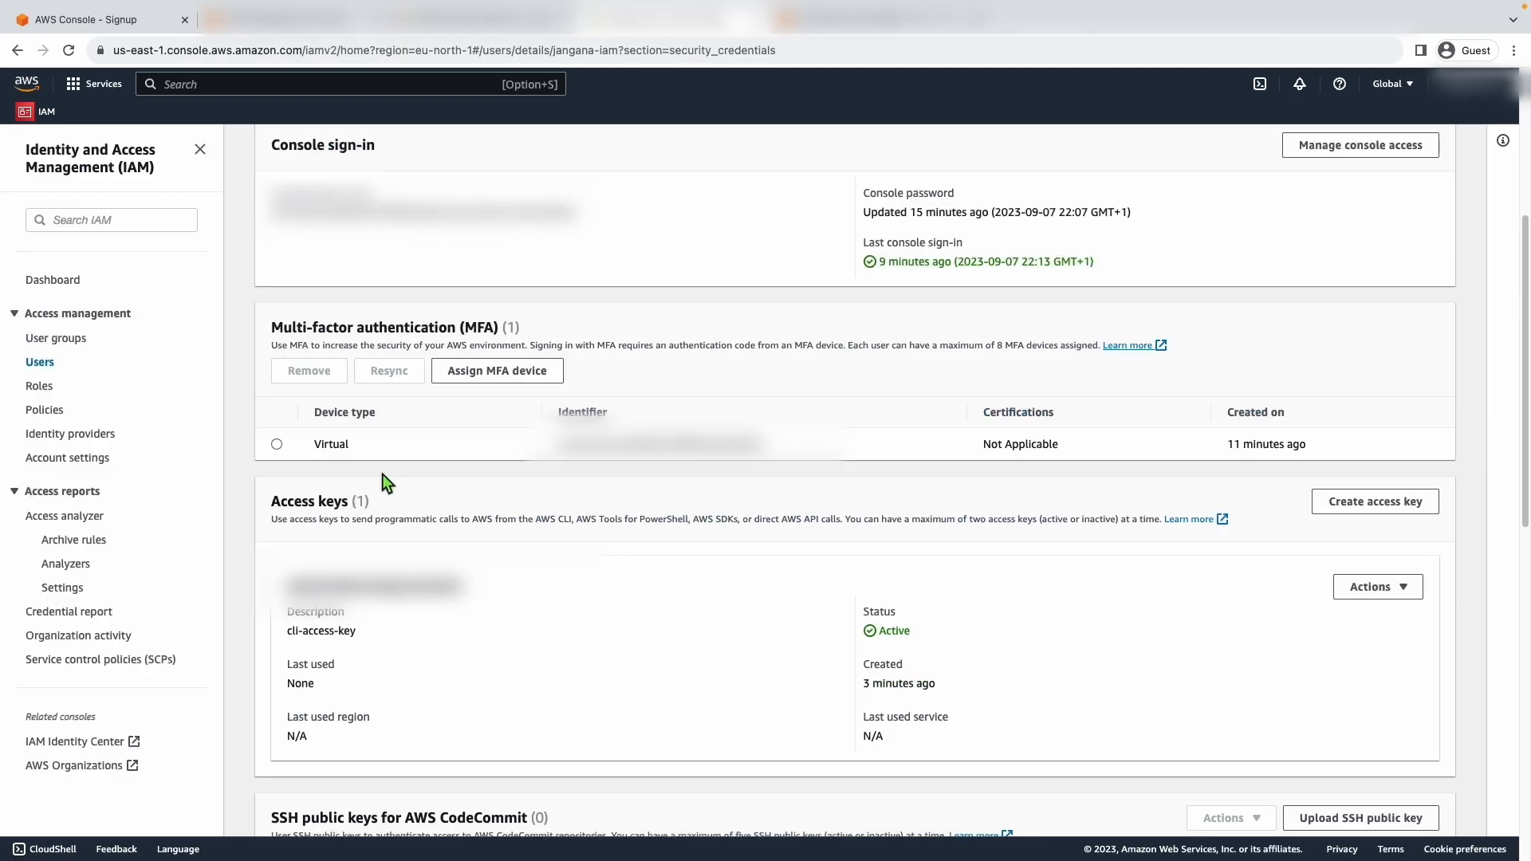
# - Check the actions offered for the access key, and refresh the users list to review the IAM user's groups and MFA
pyautogui.click(1417, 587)
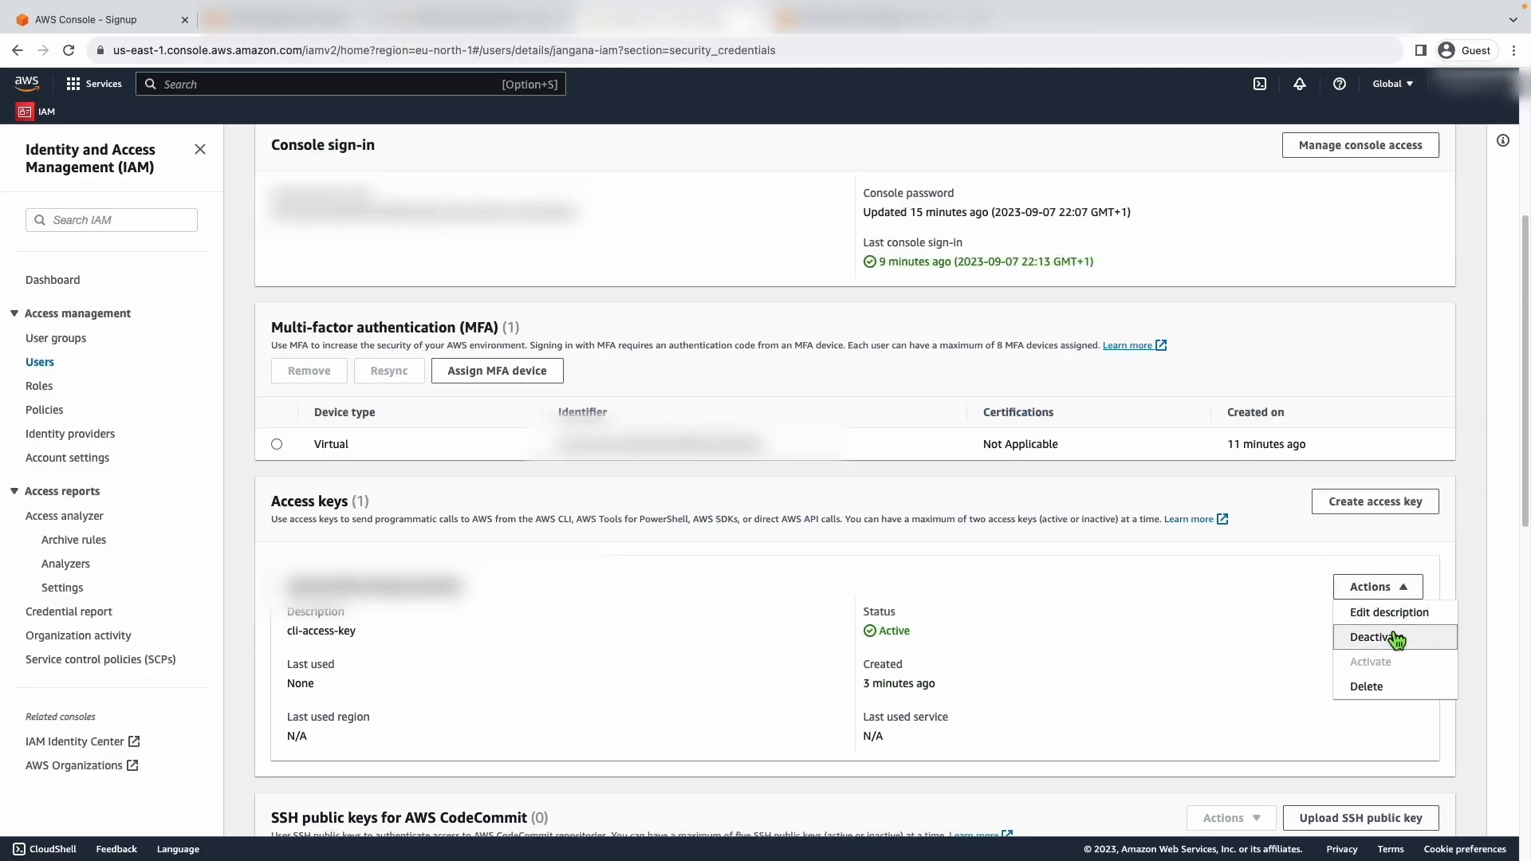
pyautogui.click(1156, 550)
pyautogui.click(188, 370)
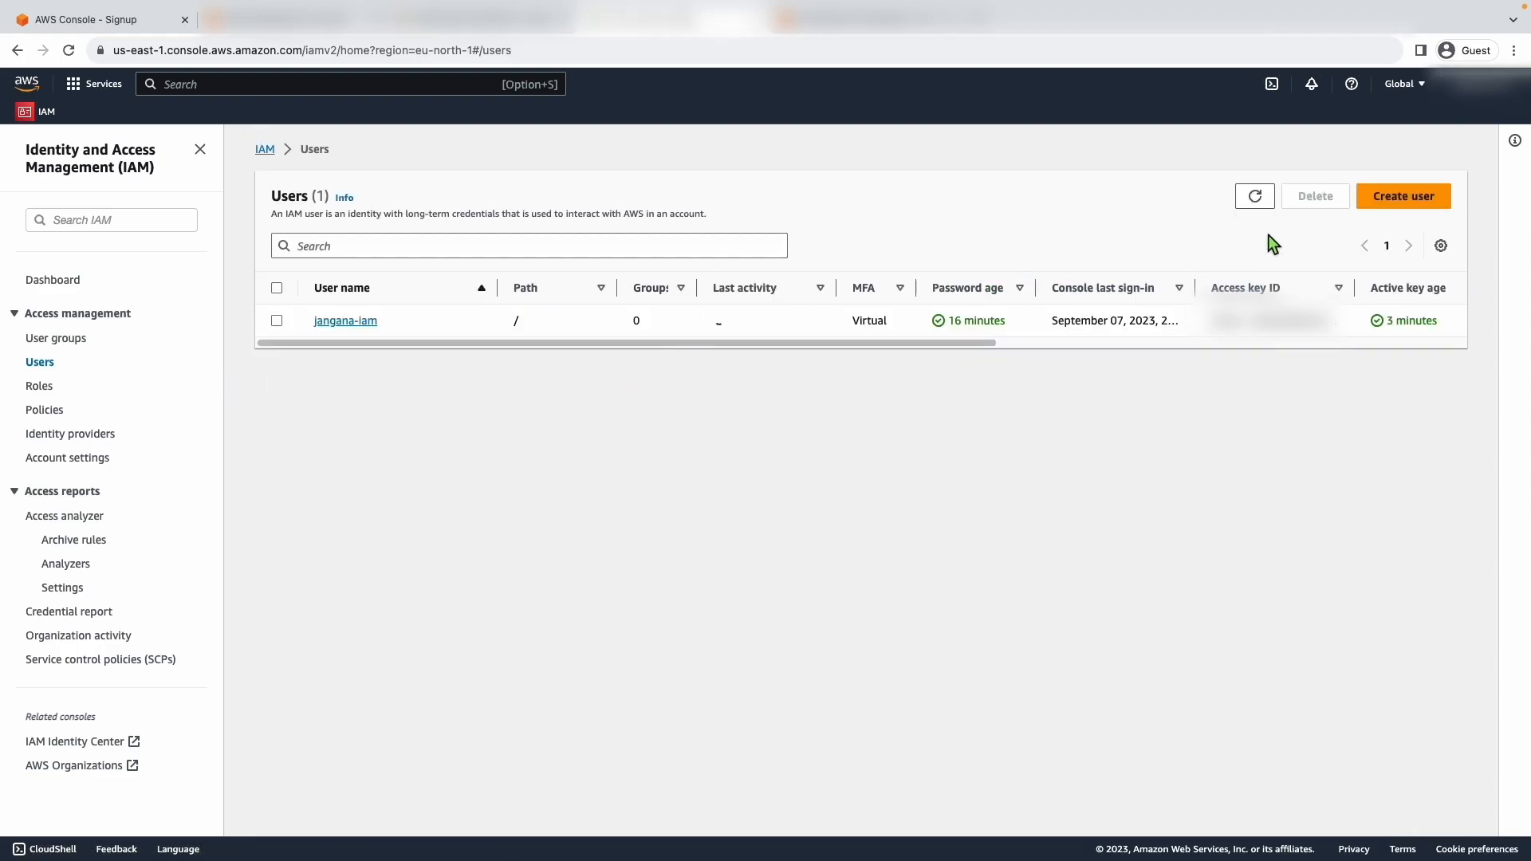
pyautogui.click(1245, 206)
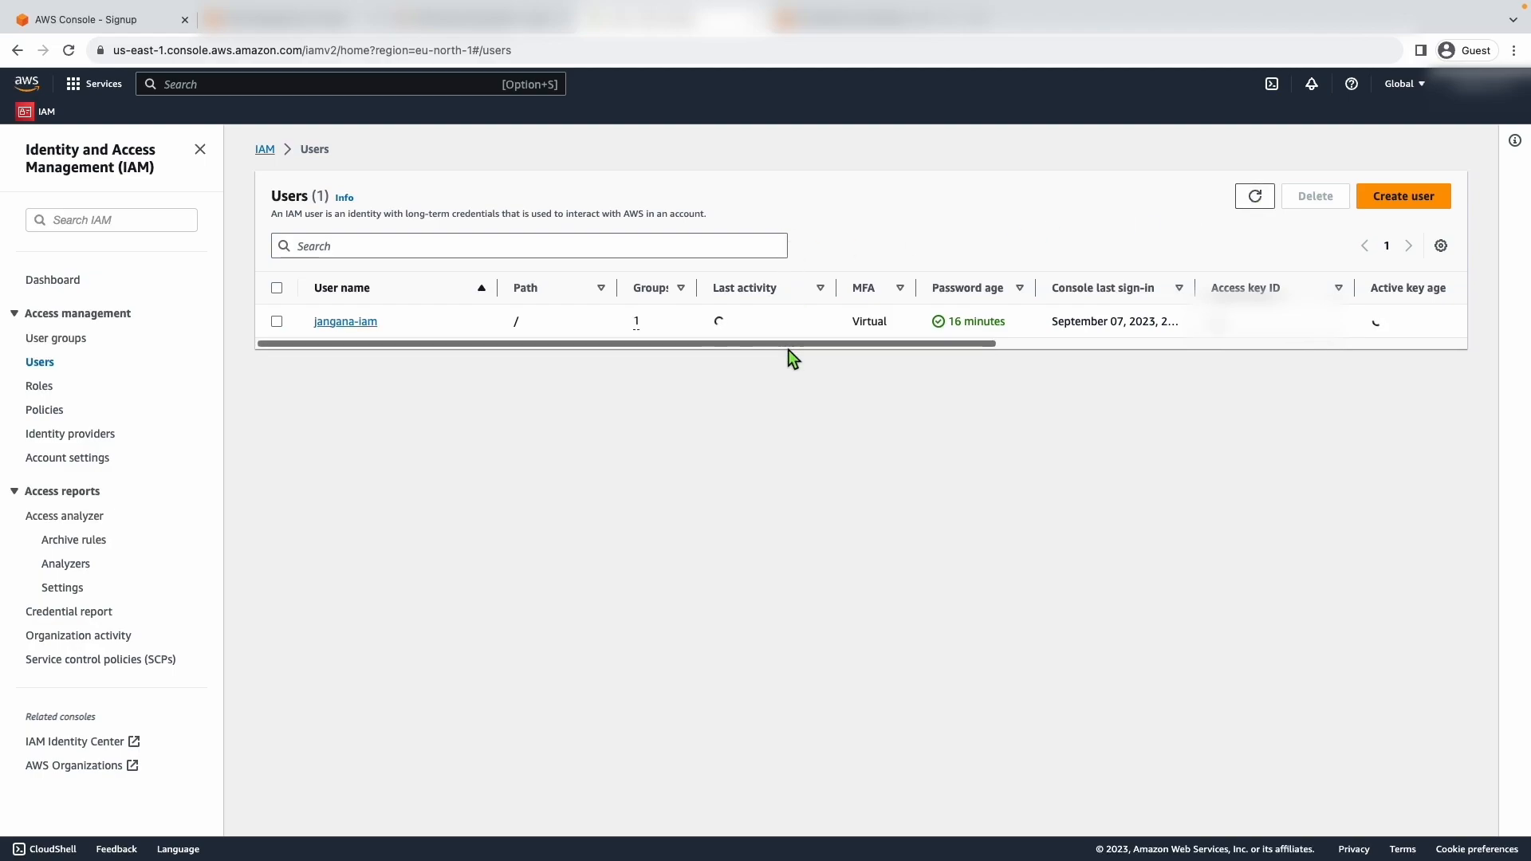
pyautogui.moveTo(629, 323); pyautogui.dragTo(648, 327)
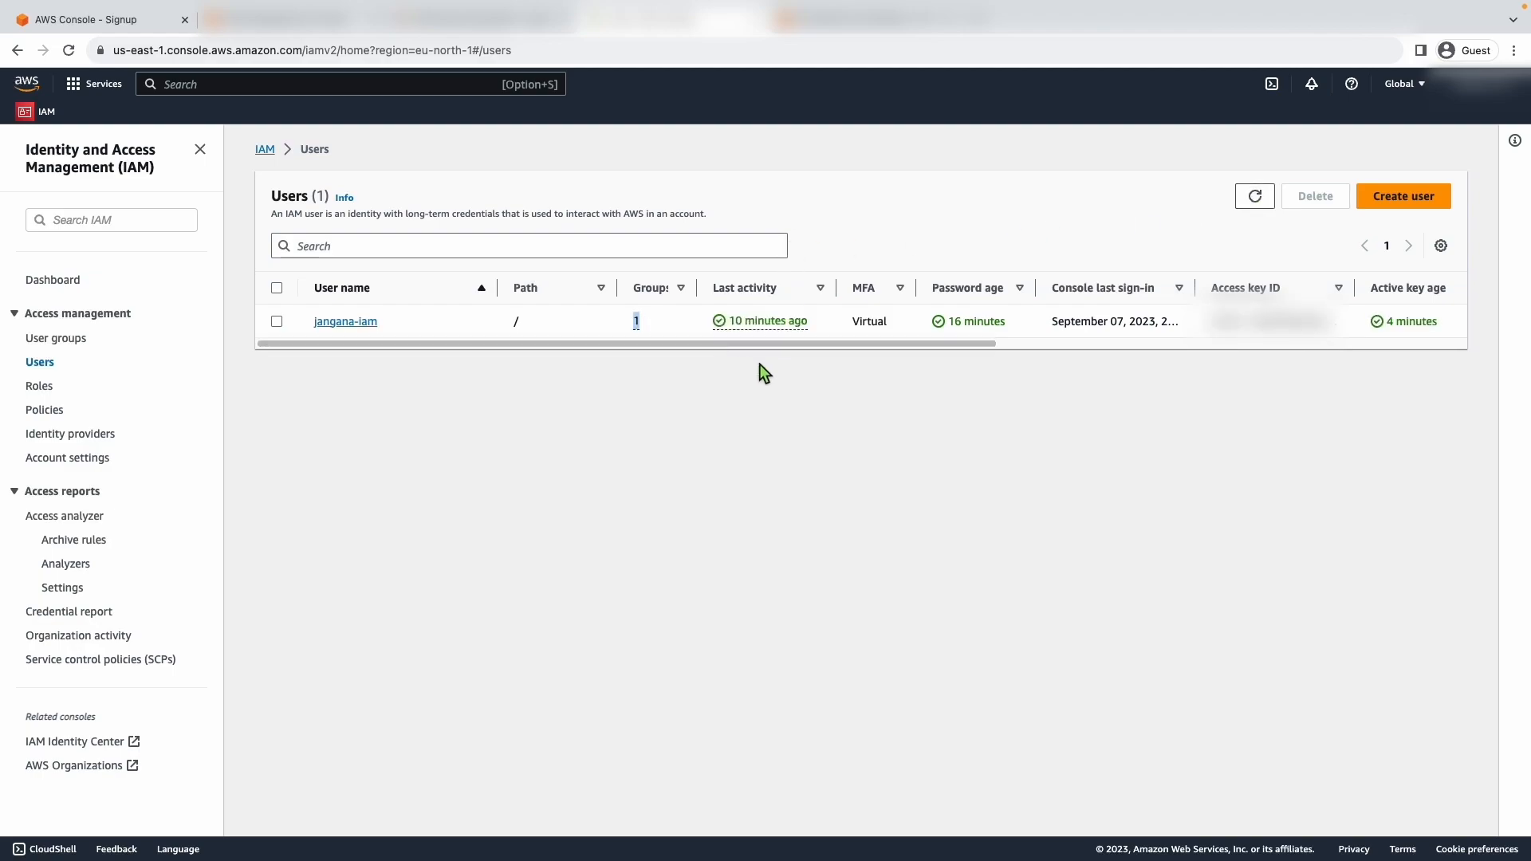
pyautogui.moveTo(853, 318); pyautogui.dragTo(892, 321)
pyautogui.click(895, 416)
# - Sign out of the console and sign in as the IAM user with the user name, password and MFA code
pyautogui.click(1467, 83)
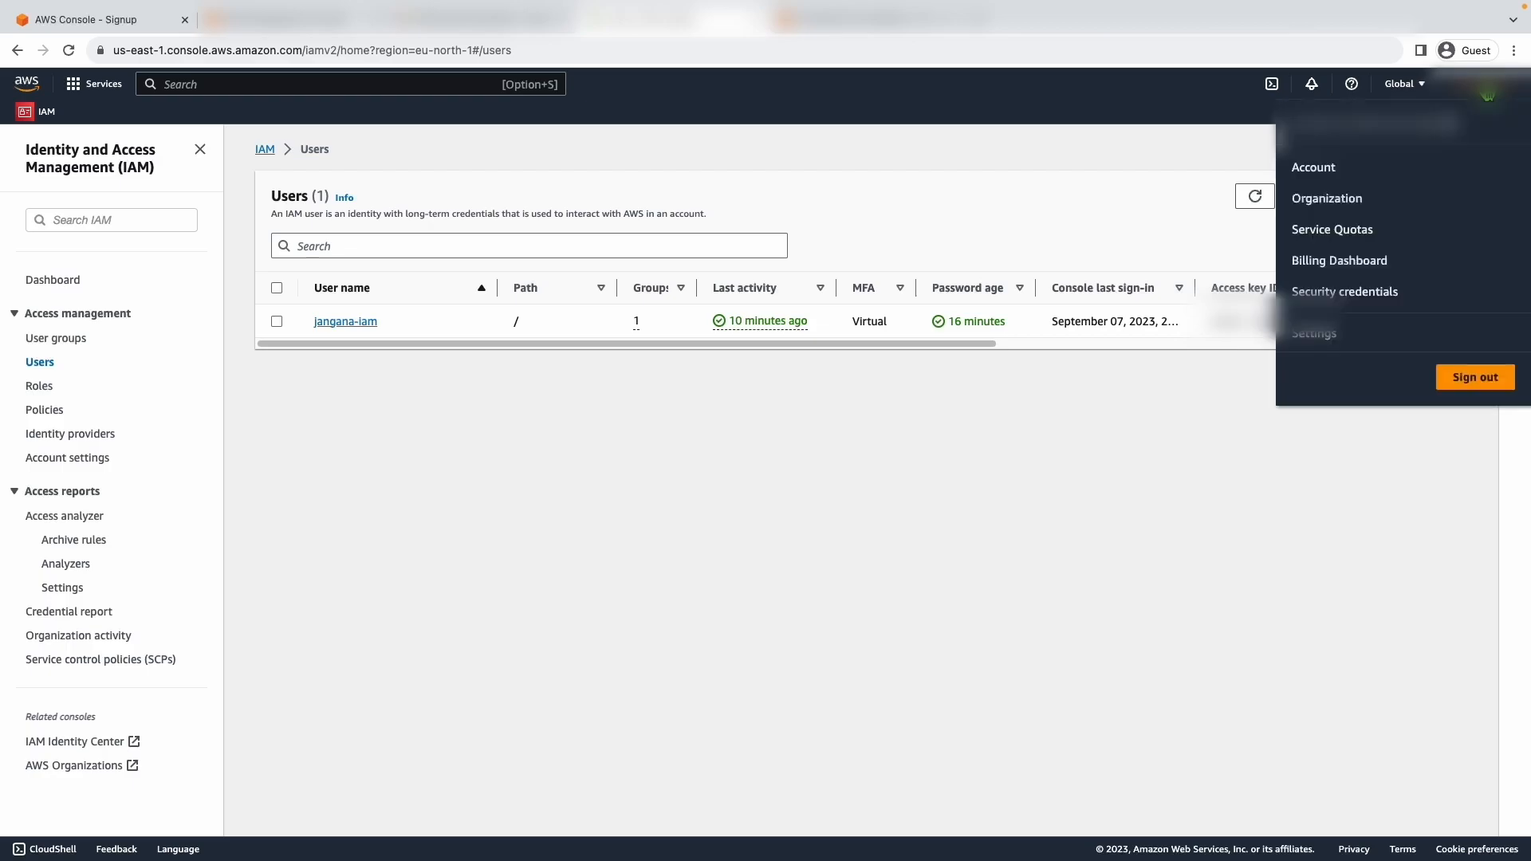
pyautogui.click(1473, 379)
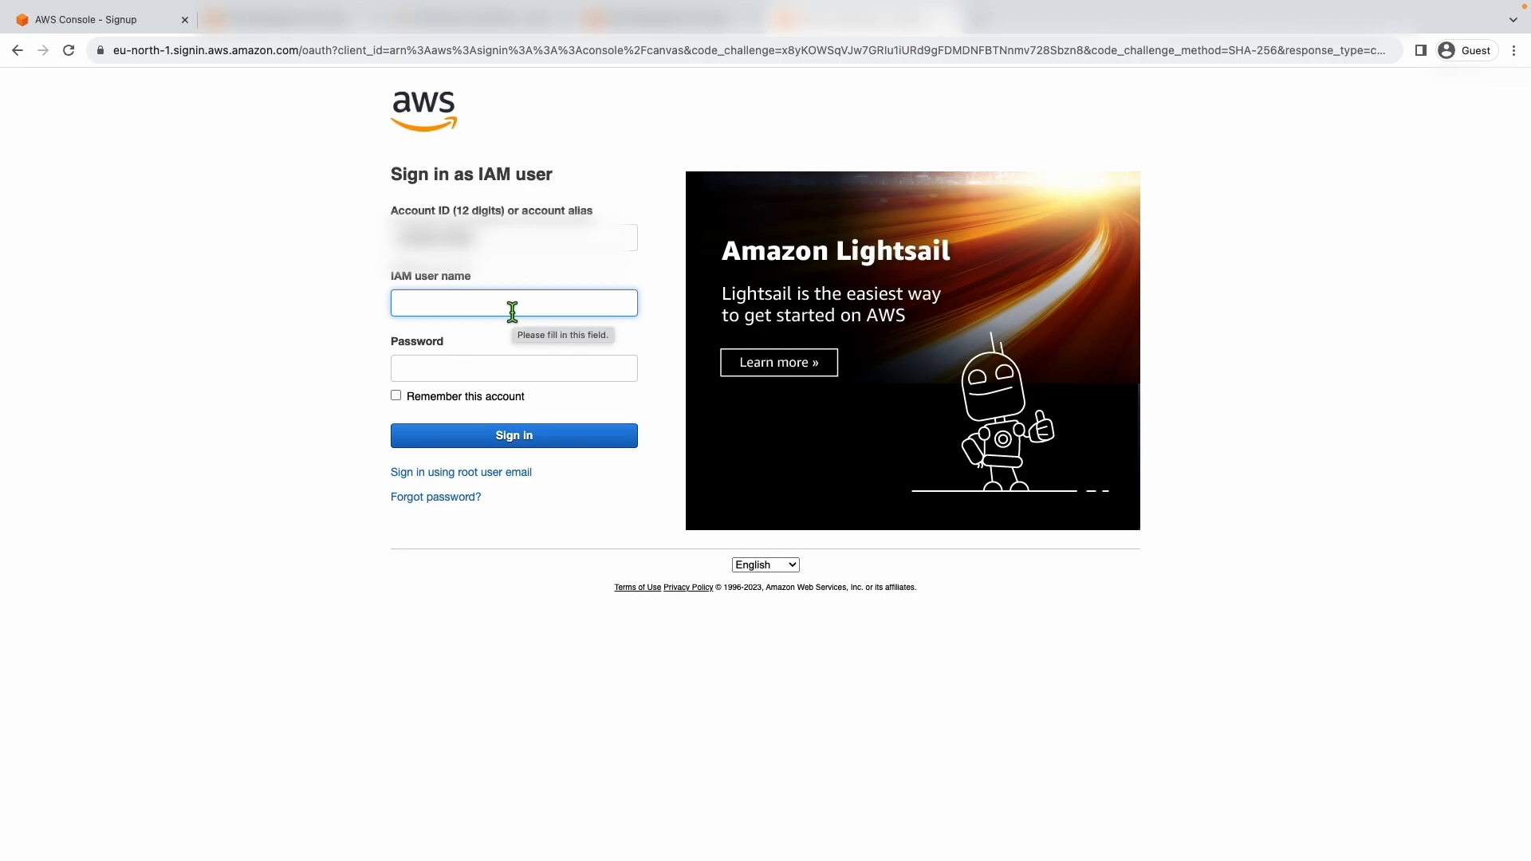
pyautogui.write('jangana-iam')
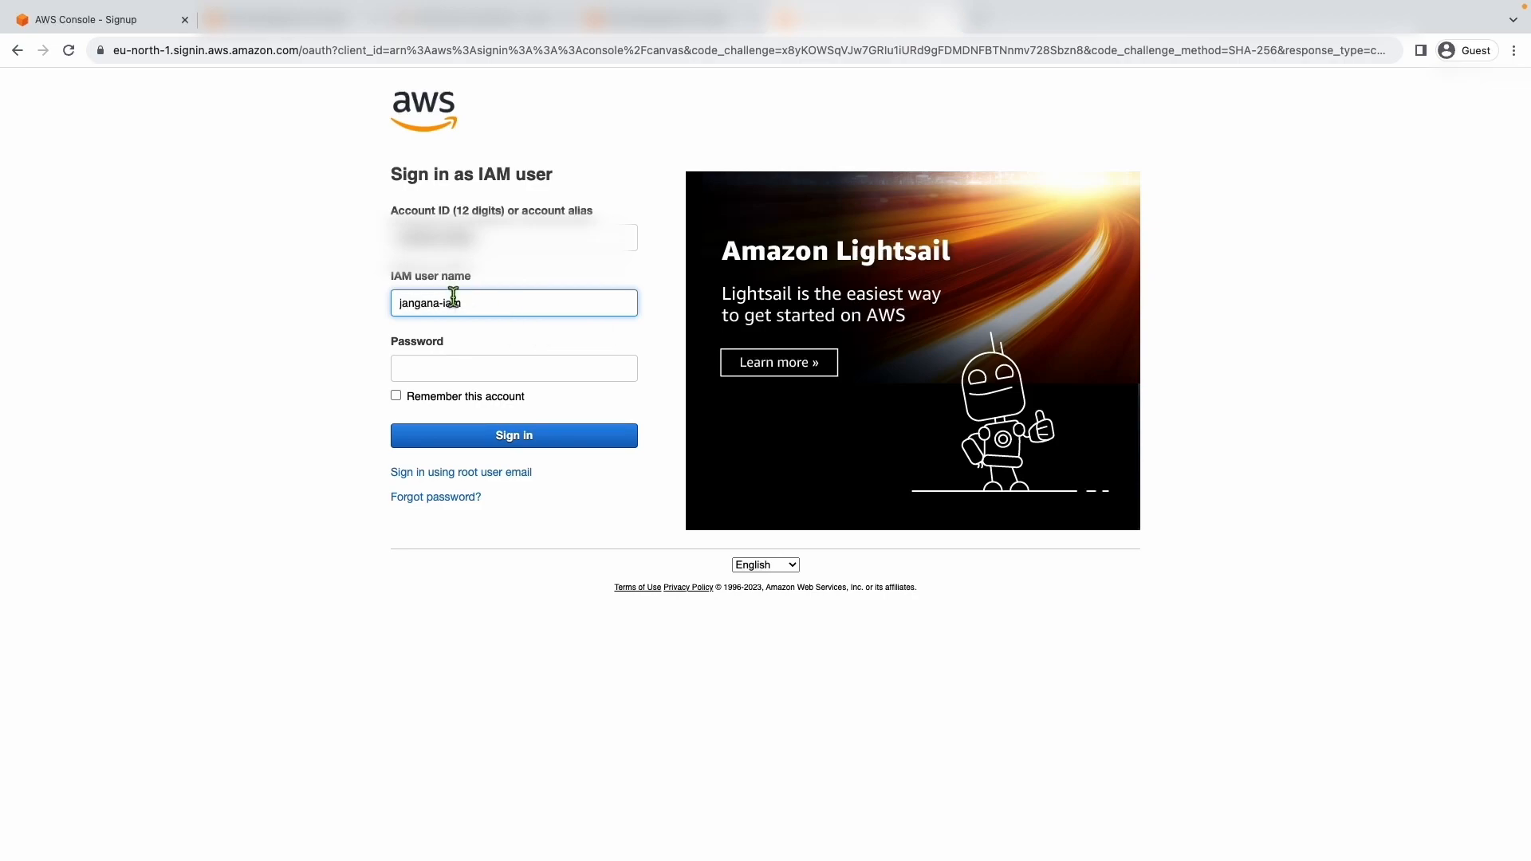
pyautogui.click(460, 359)
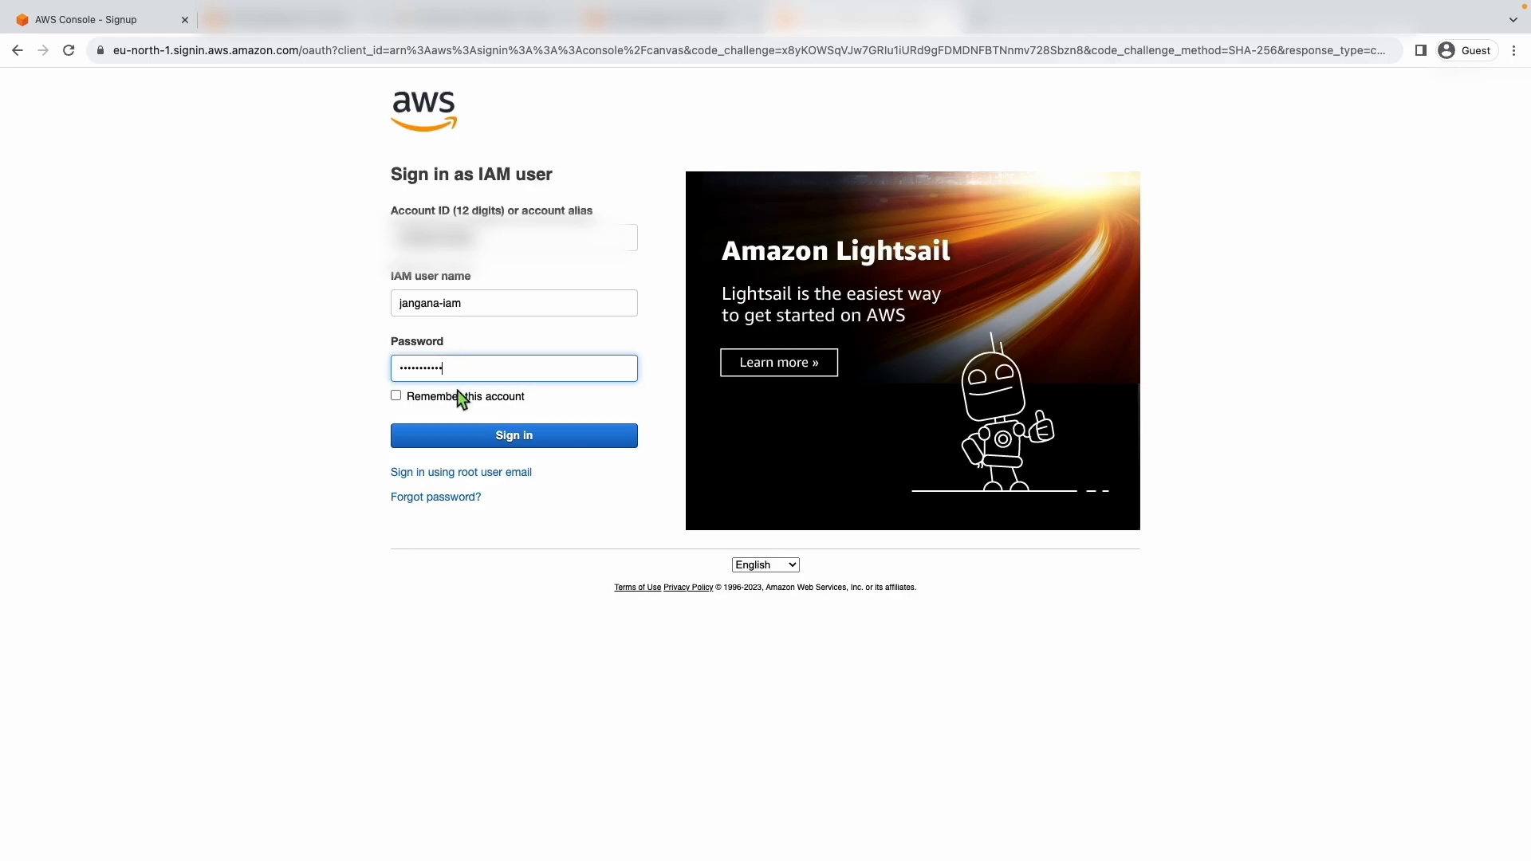
pyautogui.click(454, 434)
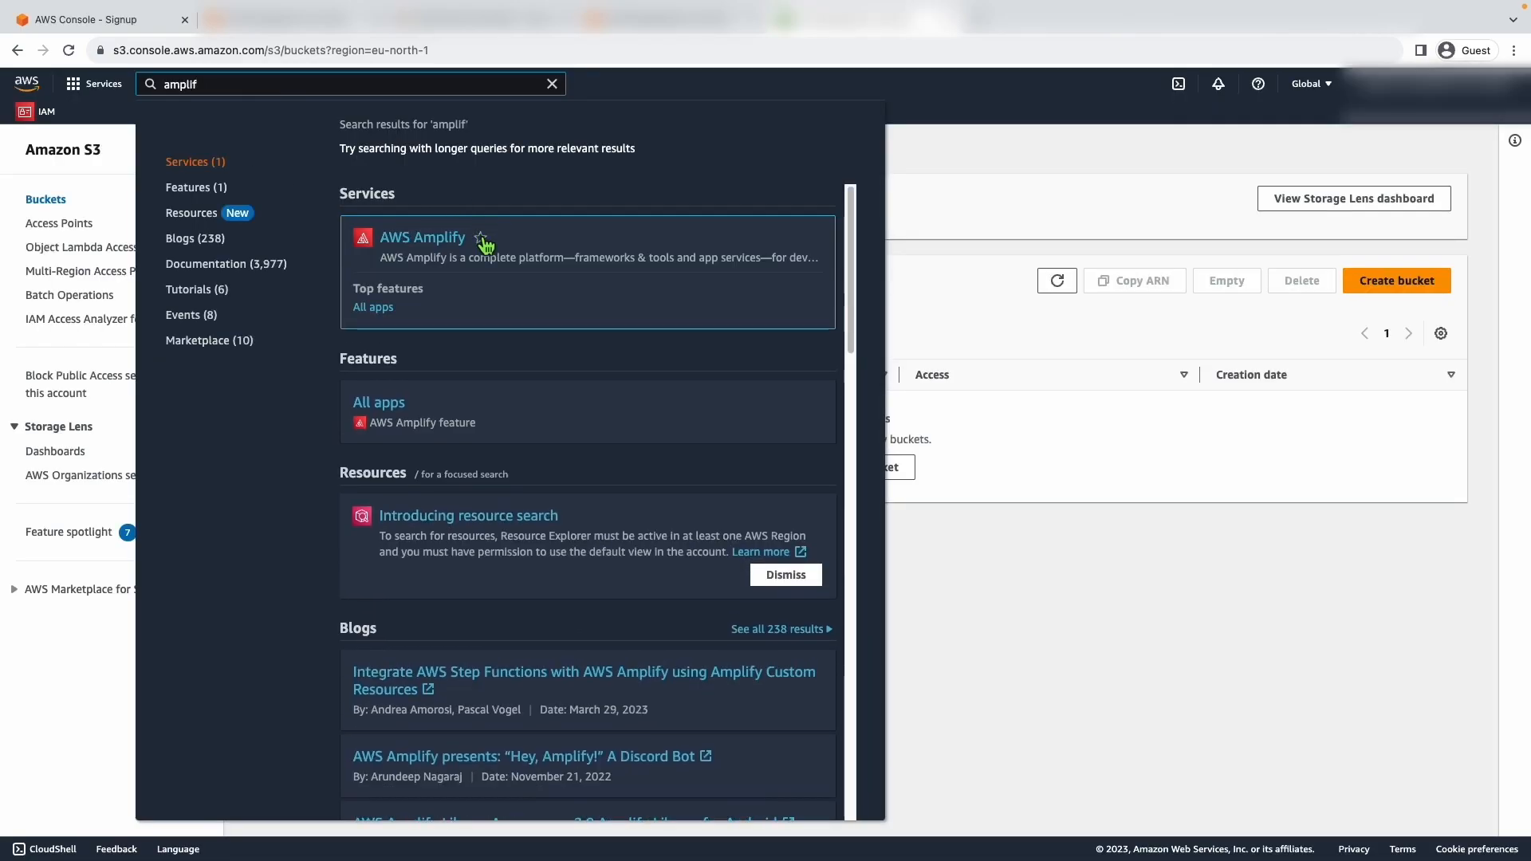
# - Add AWS Amplify and S3 to the console favorites, opening each service and the S3 buckets list
pyautogui.click(480, 238)
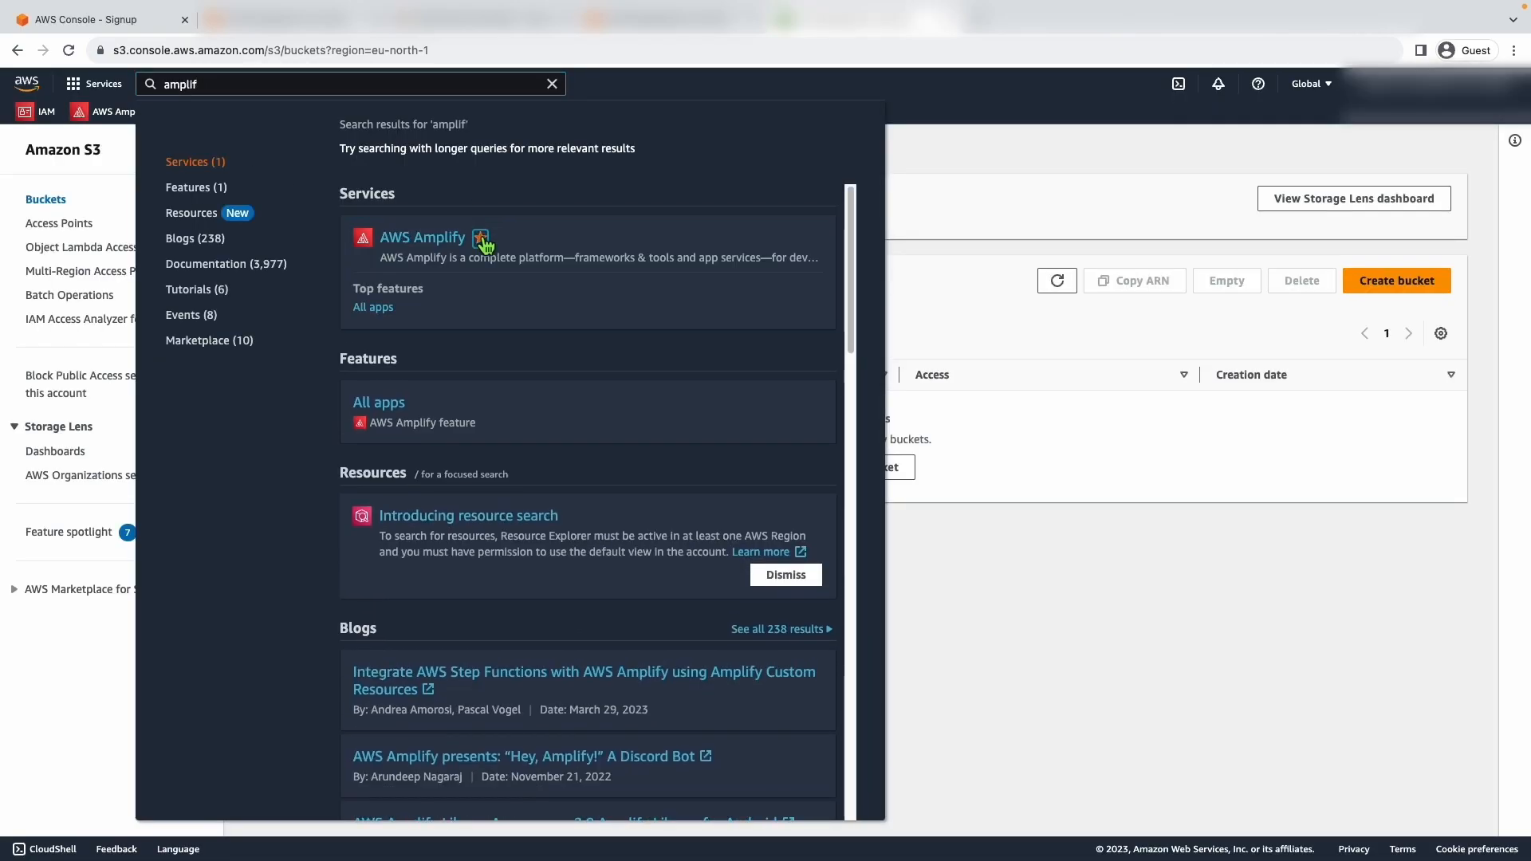
pyautogui.click(412, 244)
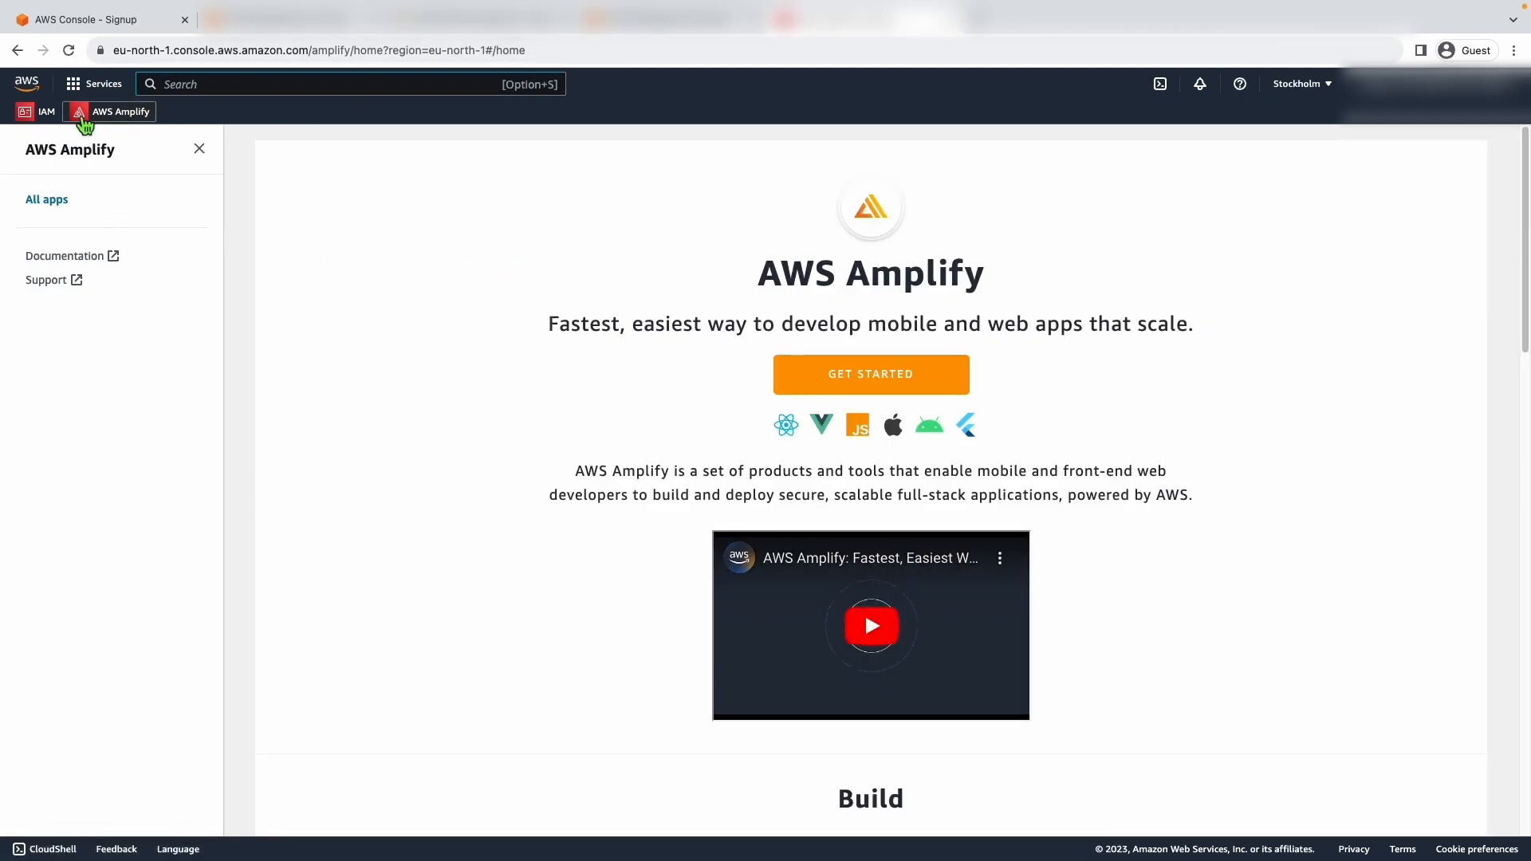
pyautogui.write('s3')
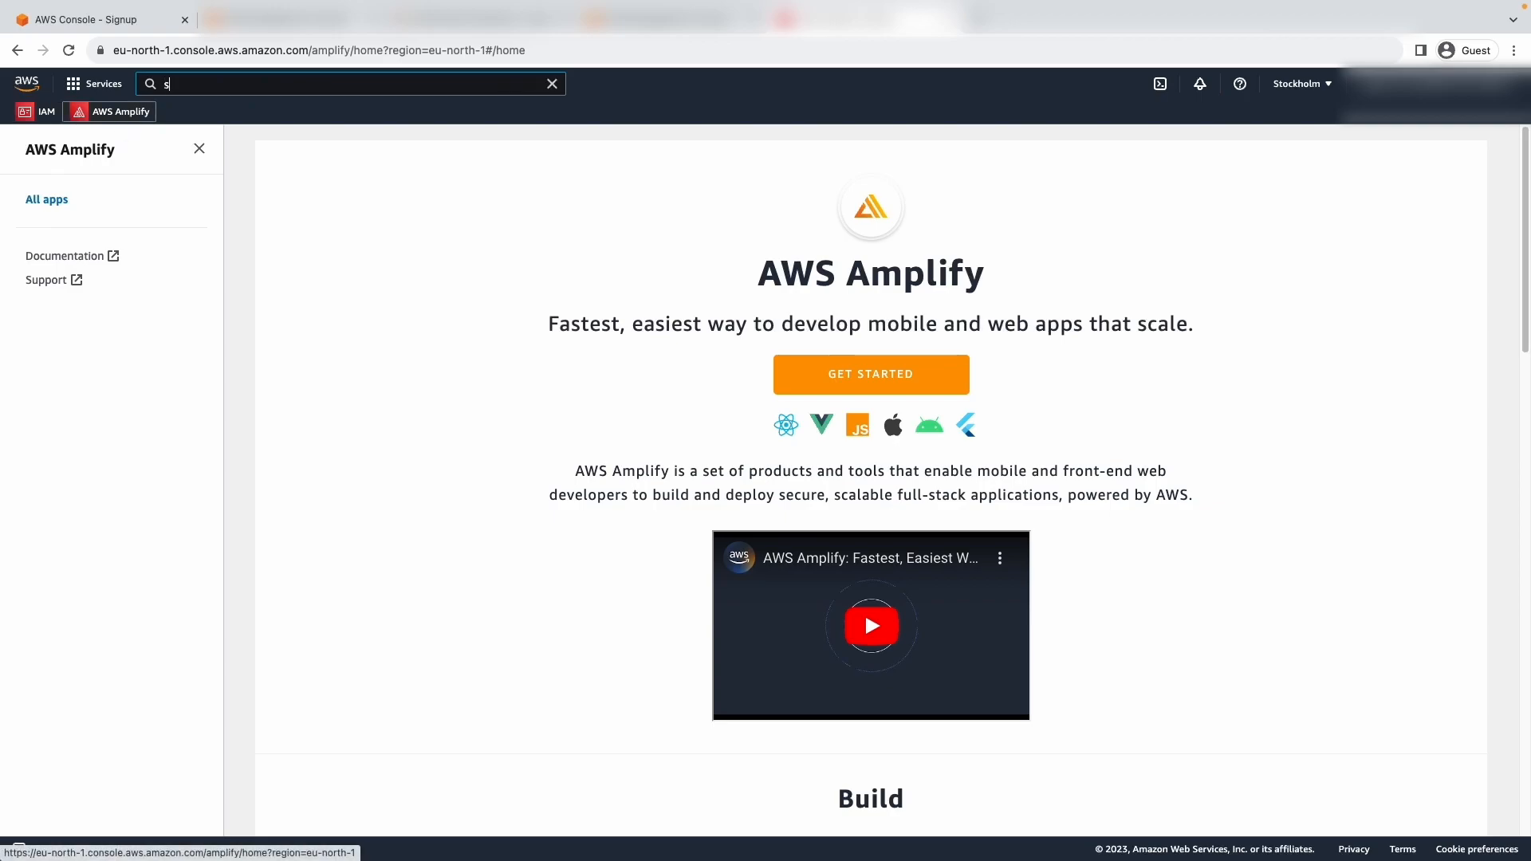
pyautogui.click(411, 237)
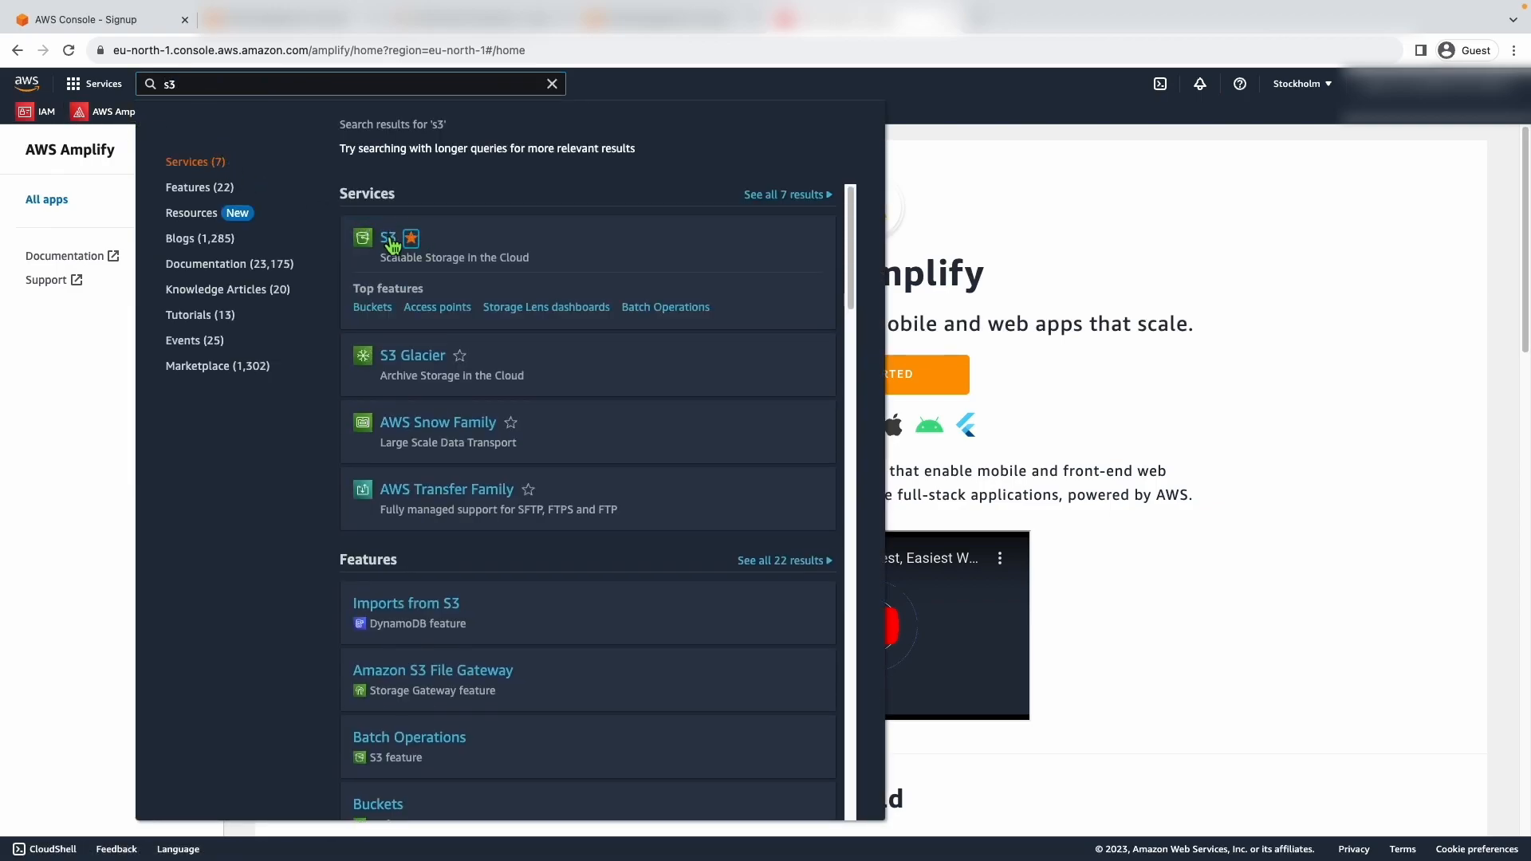
pyautogui.click(388, 238)
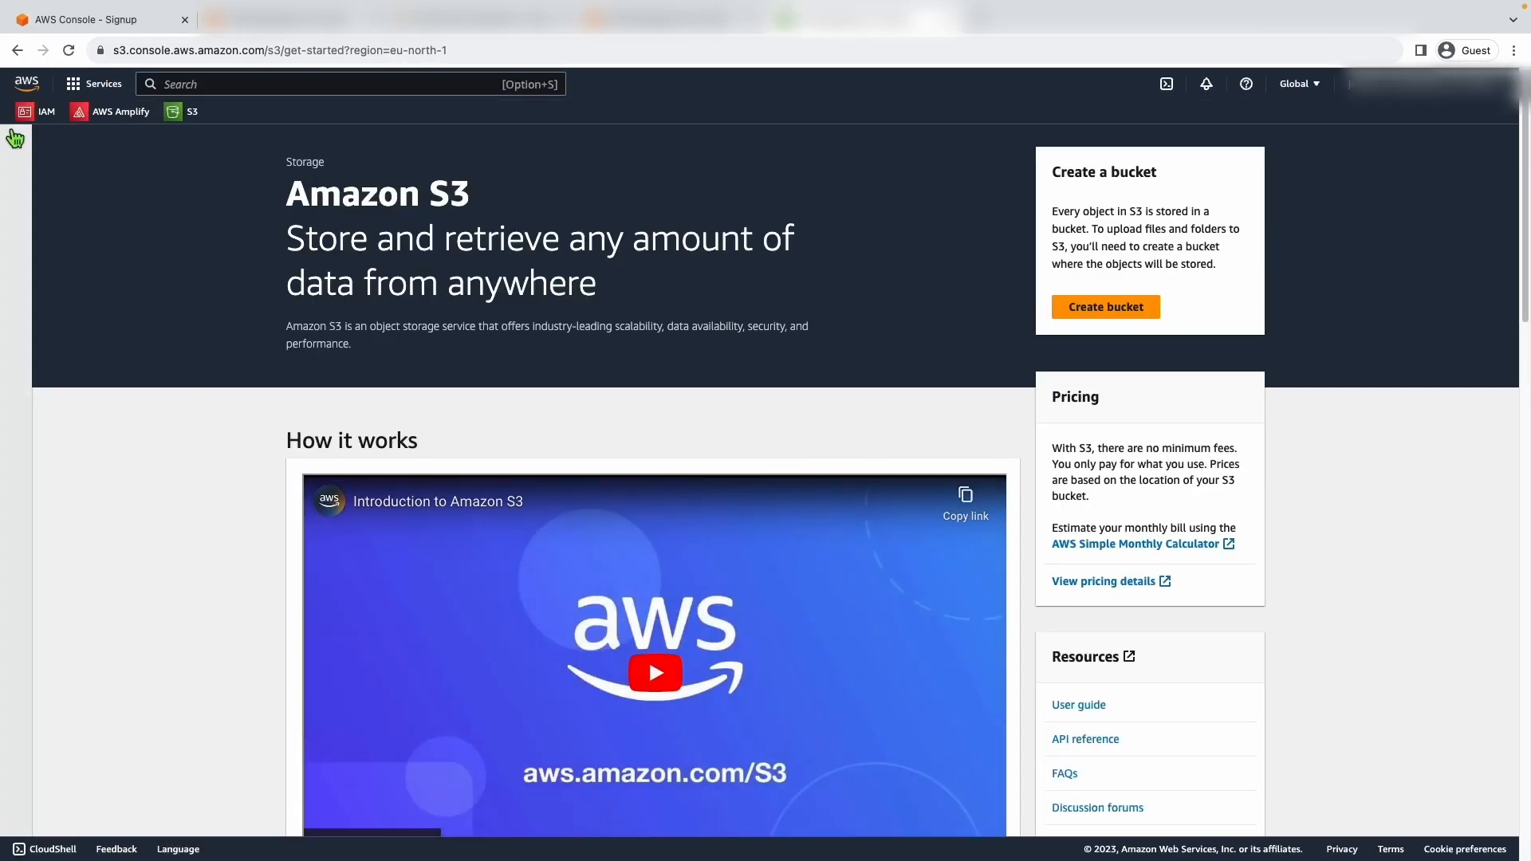
pyautogui.click(14, 139)
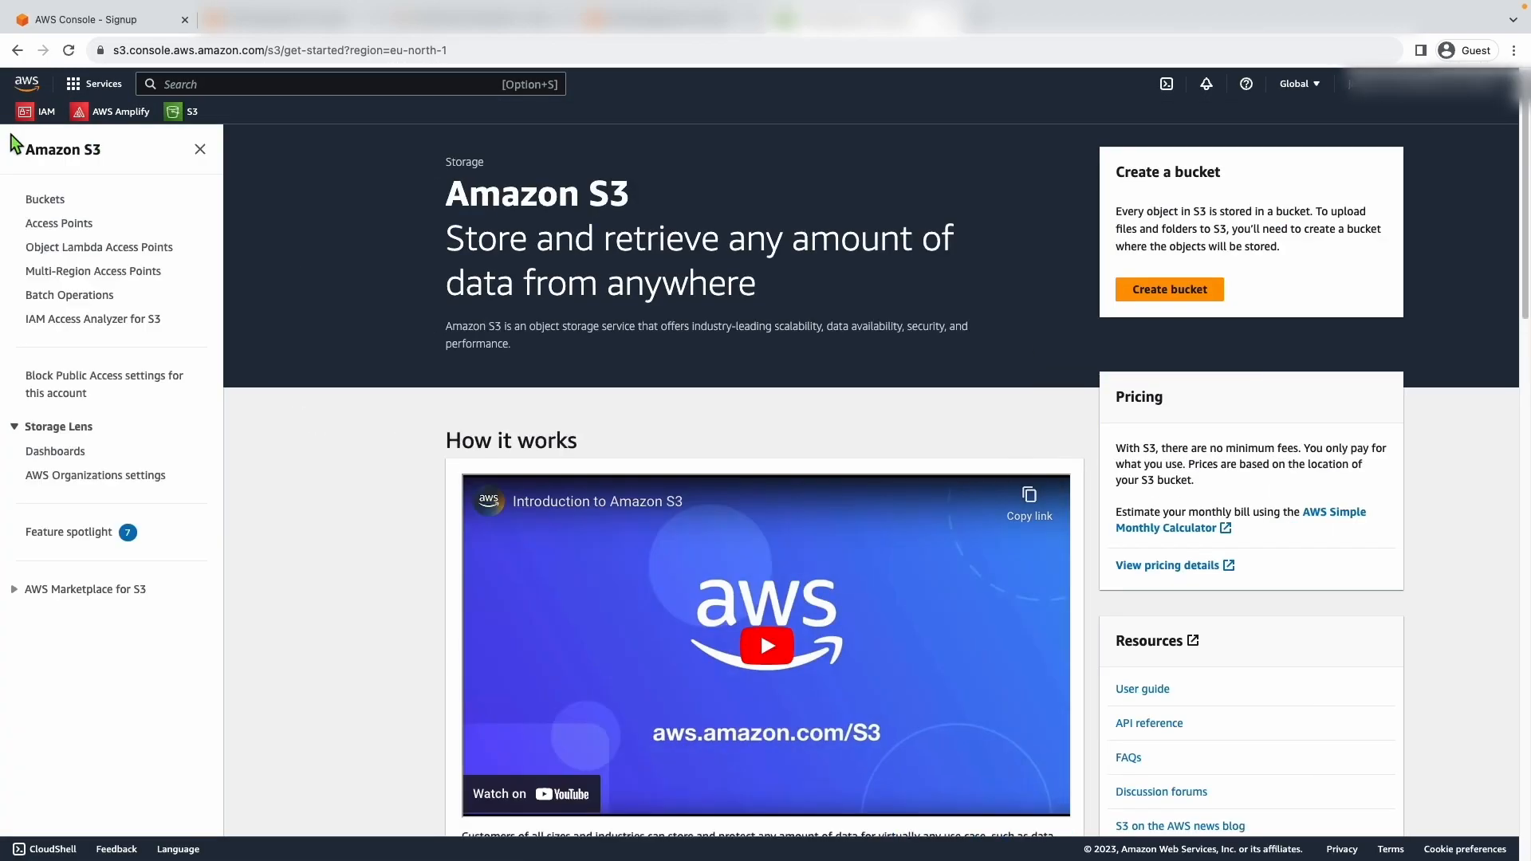
pyautogui.click(60, 200)
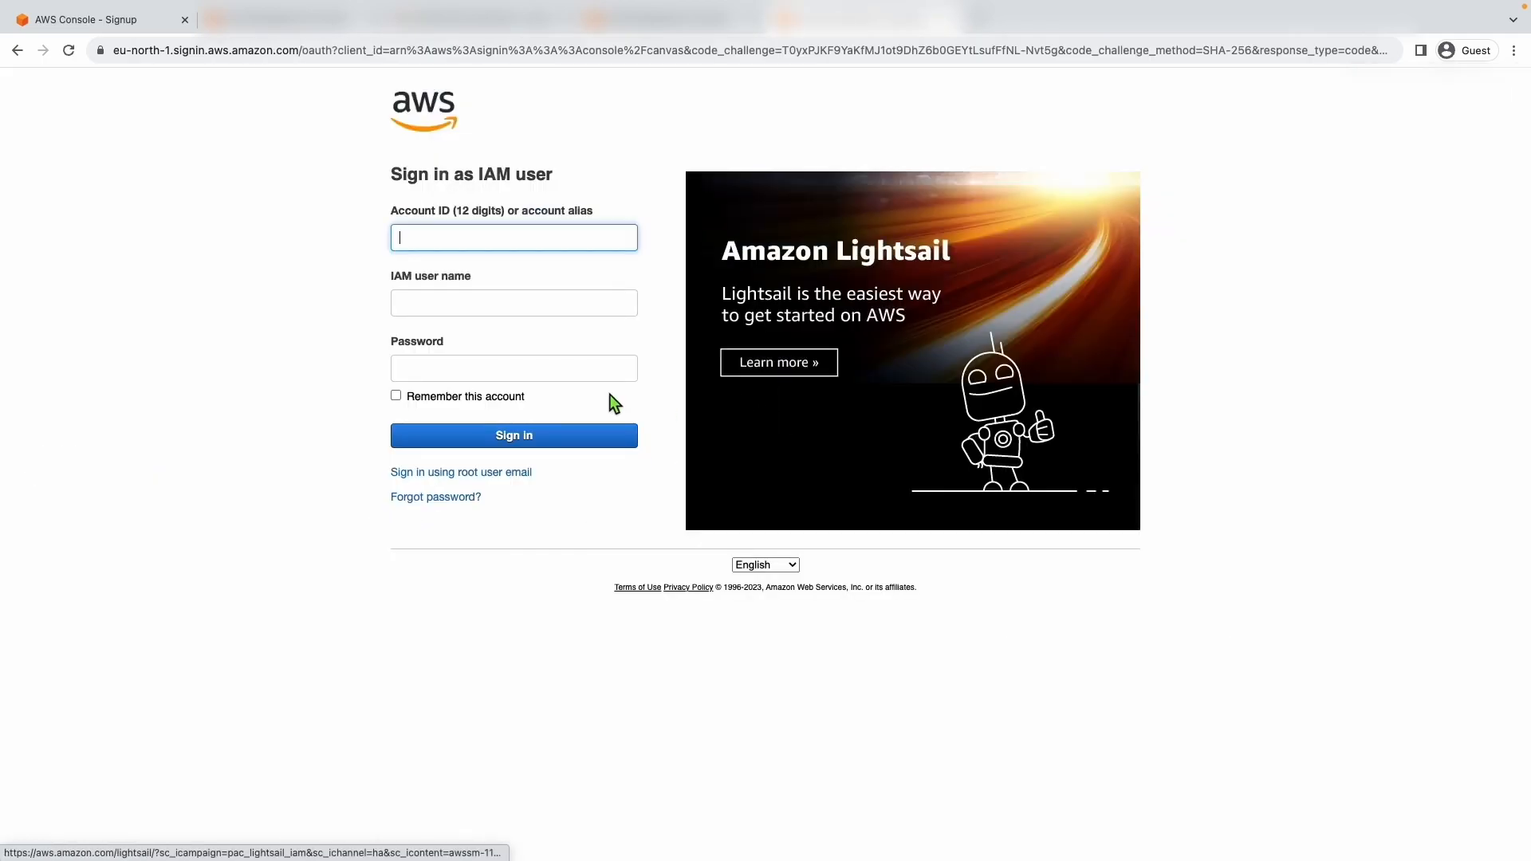
# - Sign in as the root user with the root email and password, and open the IAM user from the IAM users list
pyautogui.click(444, 472)
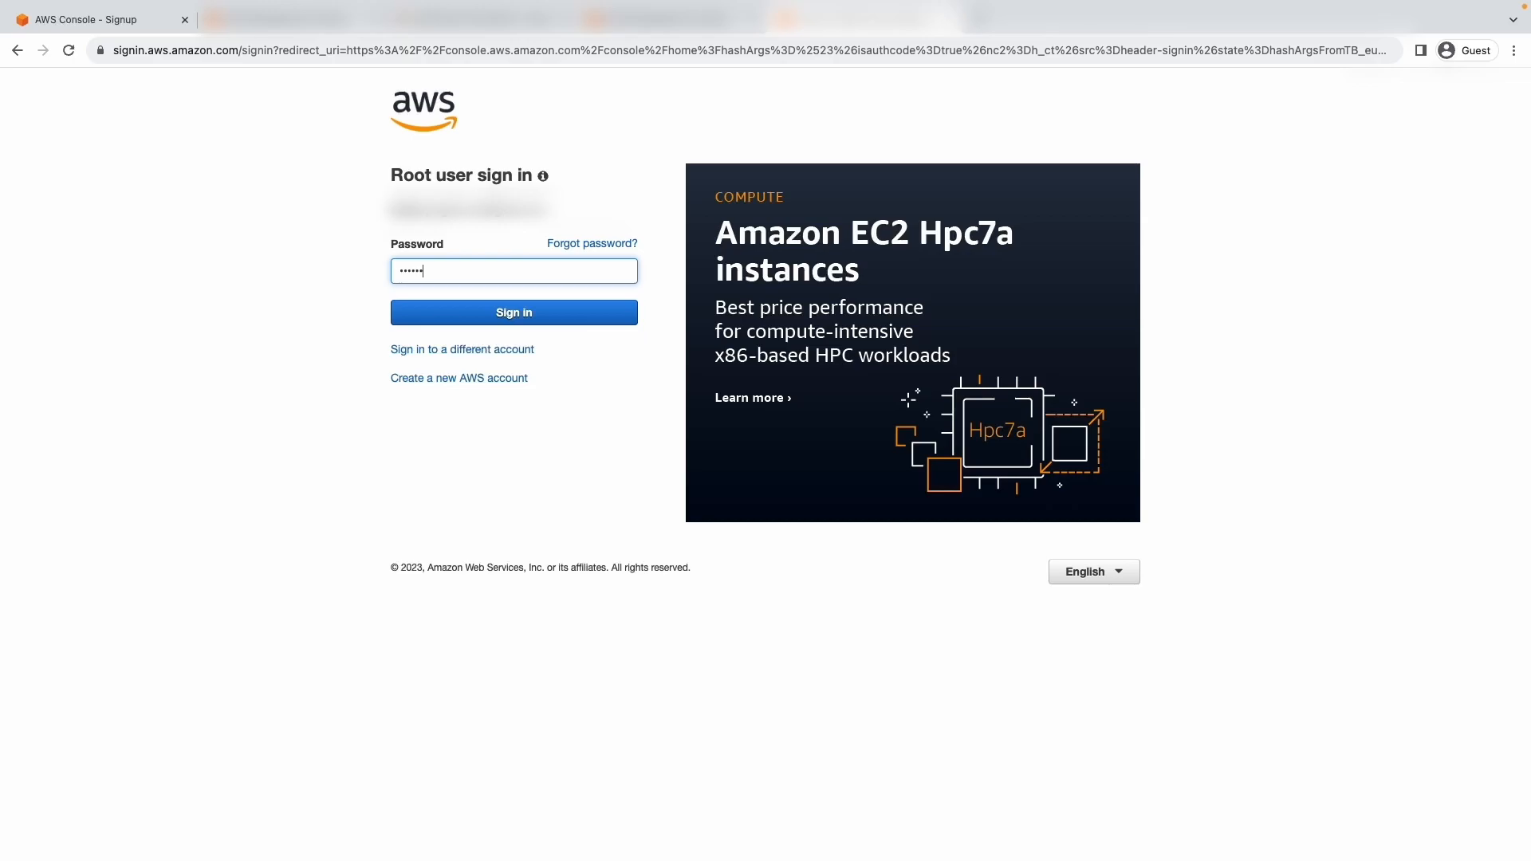
pyautogui.press('Return')
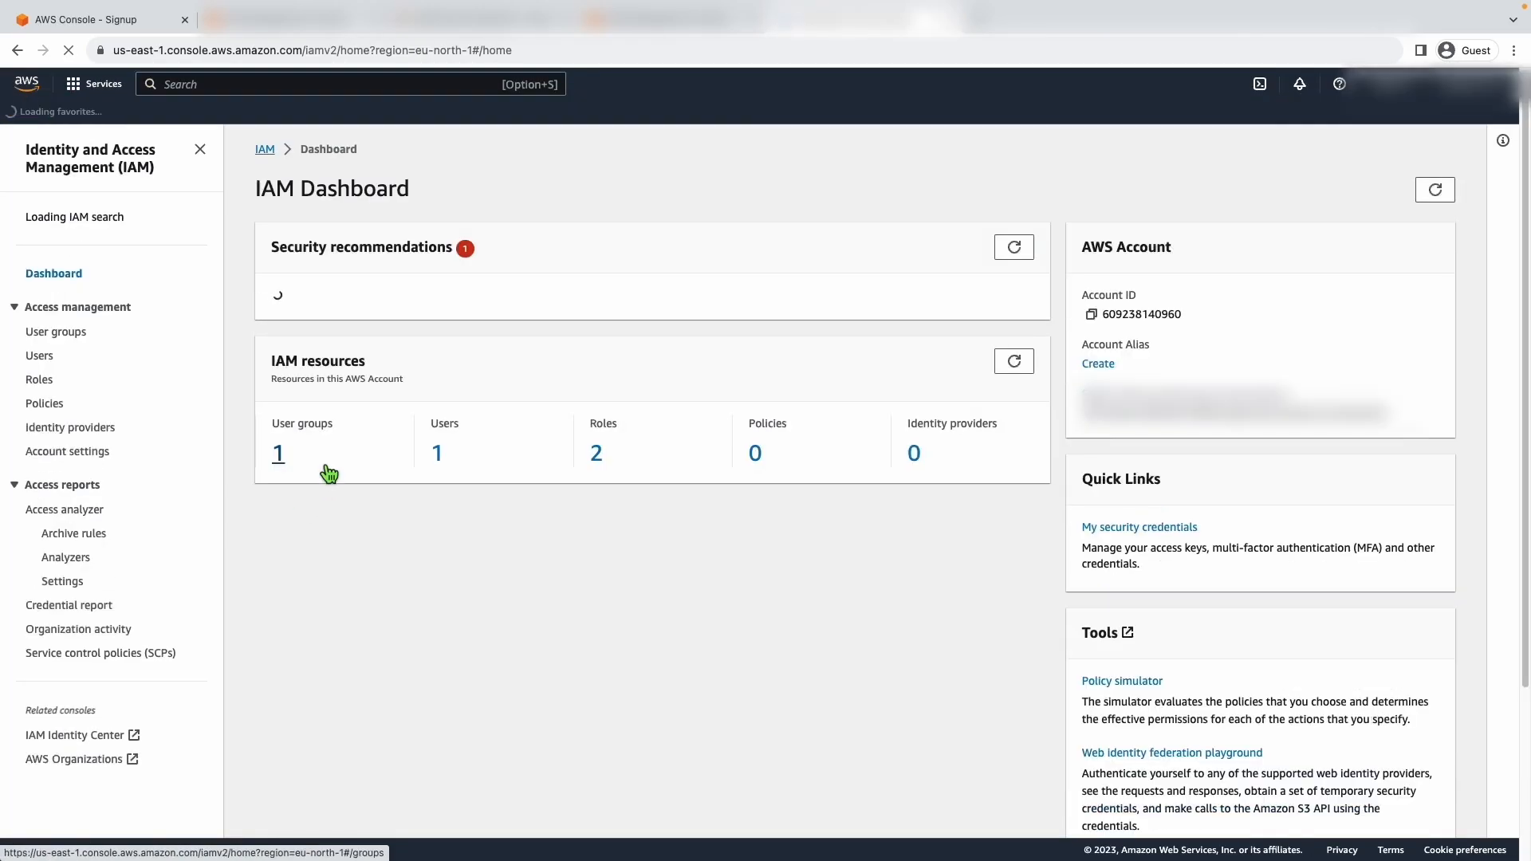
pyautogui.click(437, 456)
pyautogui.click(340, 323)
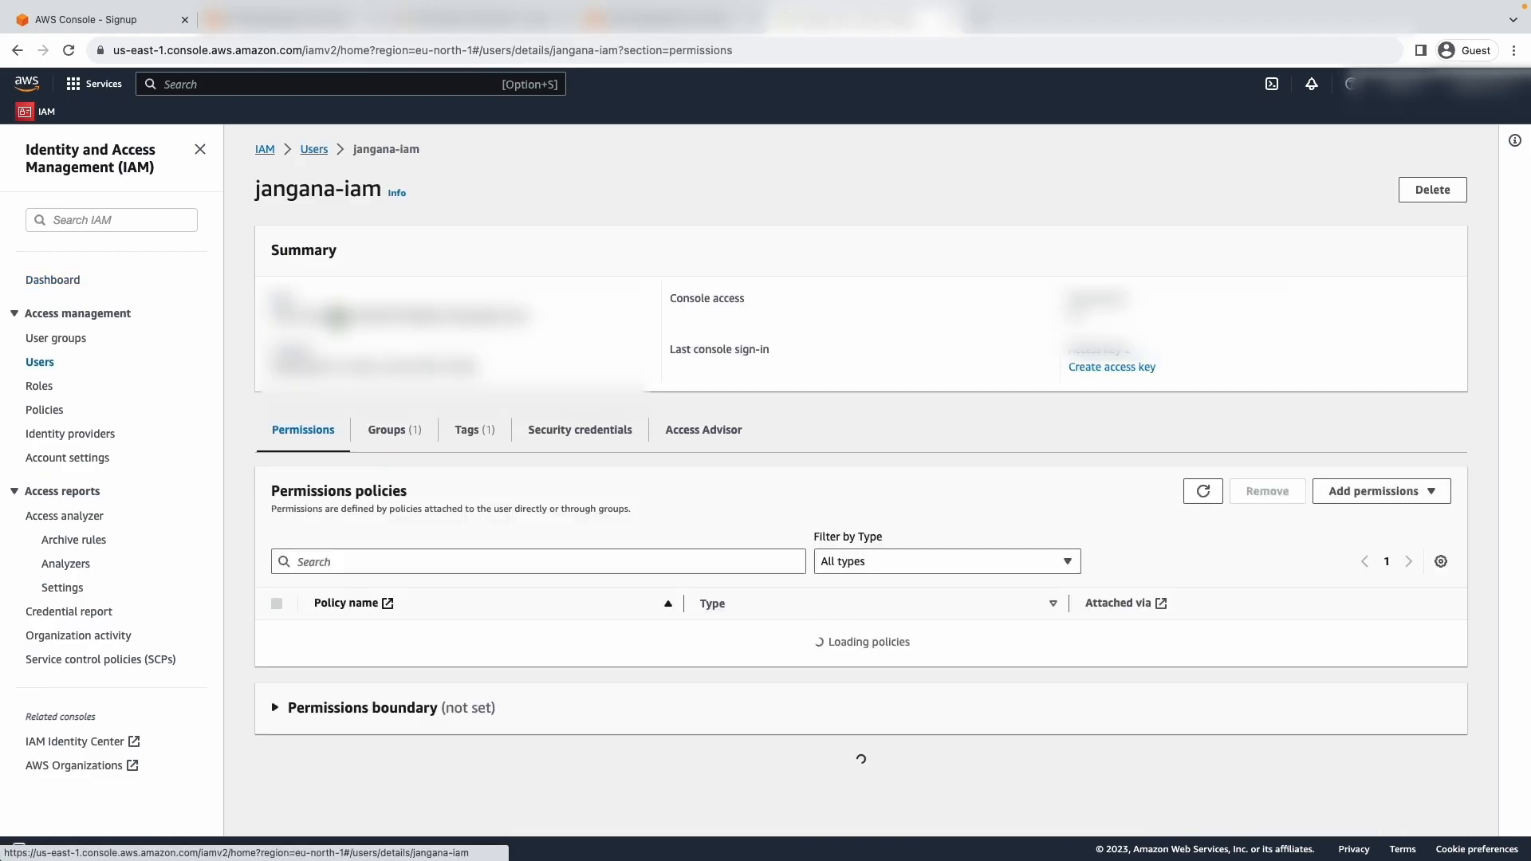
# - Expand the AdministratorAccess-Amplify policy on the IAM user and examine the actions and resources in its JSON
pyautogui.scroll(-1, 327, 630)
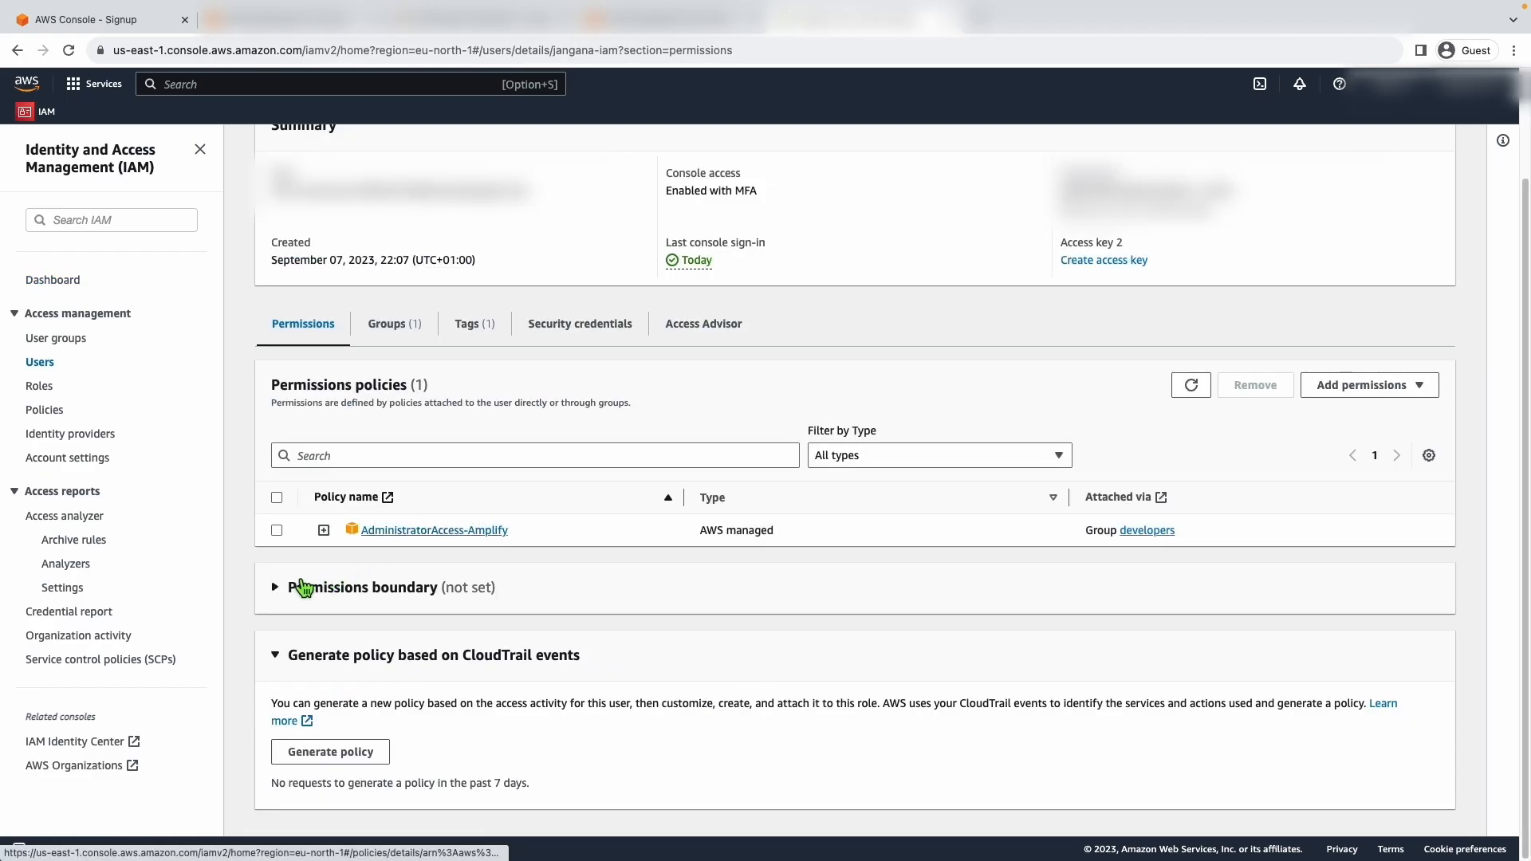
pyautogui.click(323, 530)
pyautogui.scroll(-5, 428, 603)
pyautogui.scroll(-1, 489, 485)
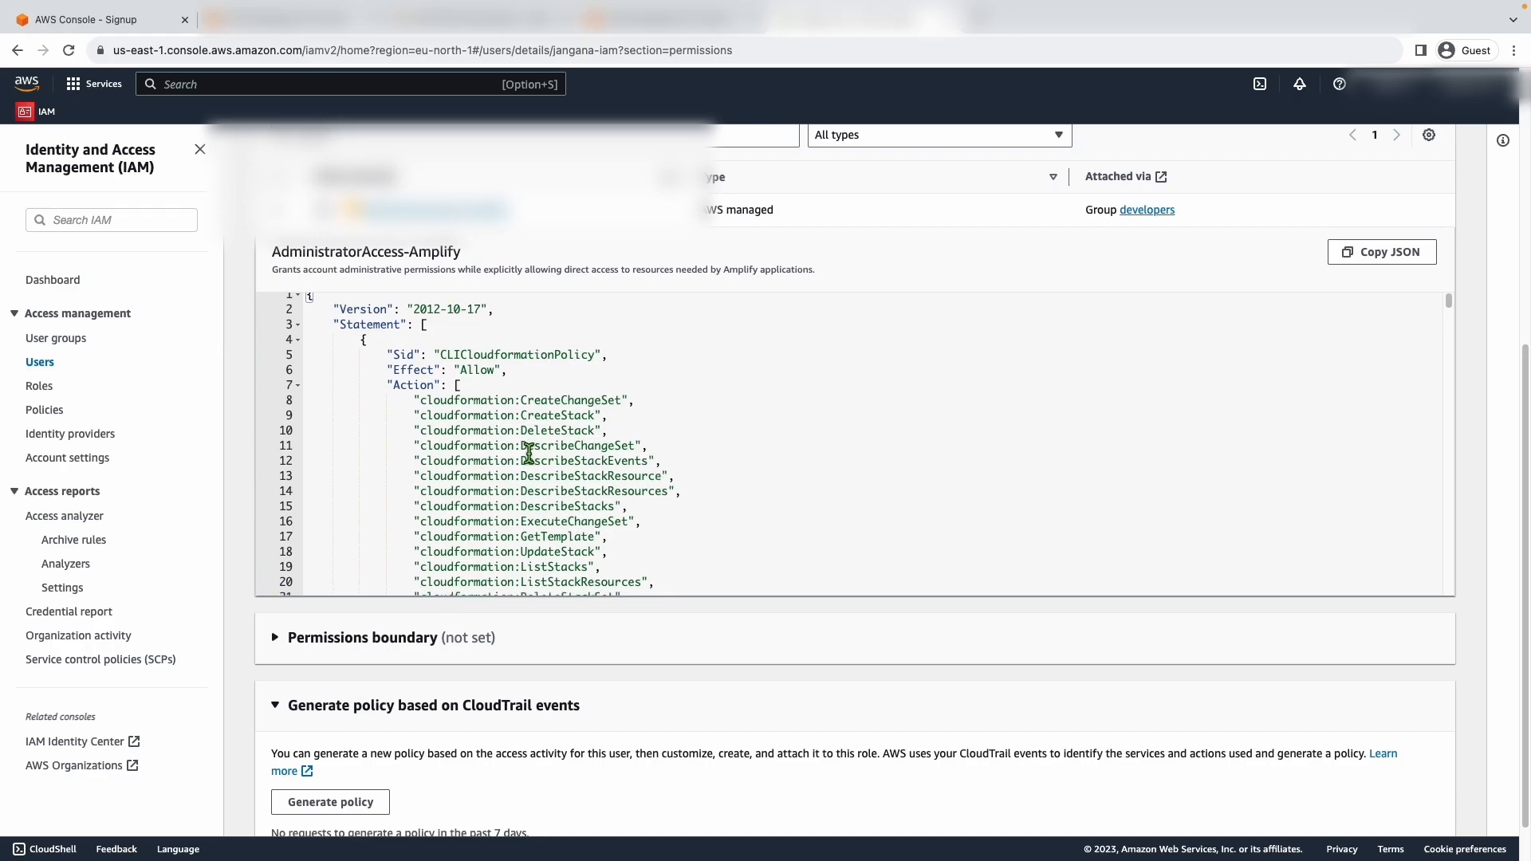
pyautogui.scroll(-4, 535, 459)
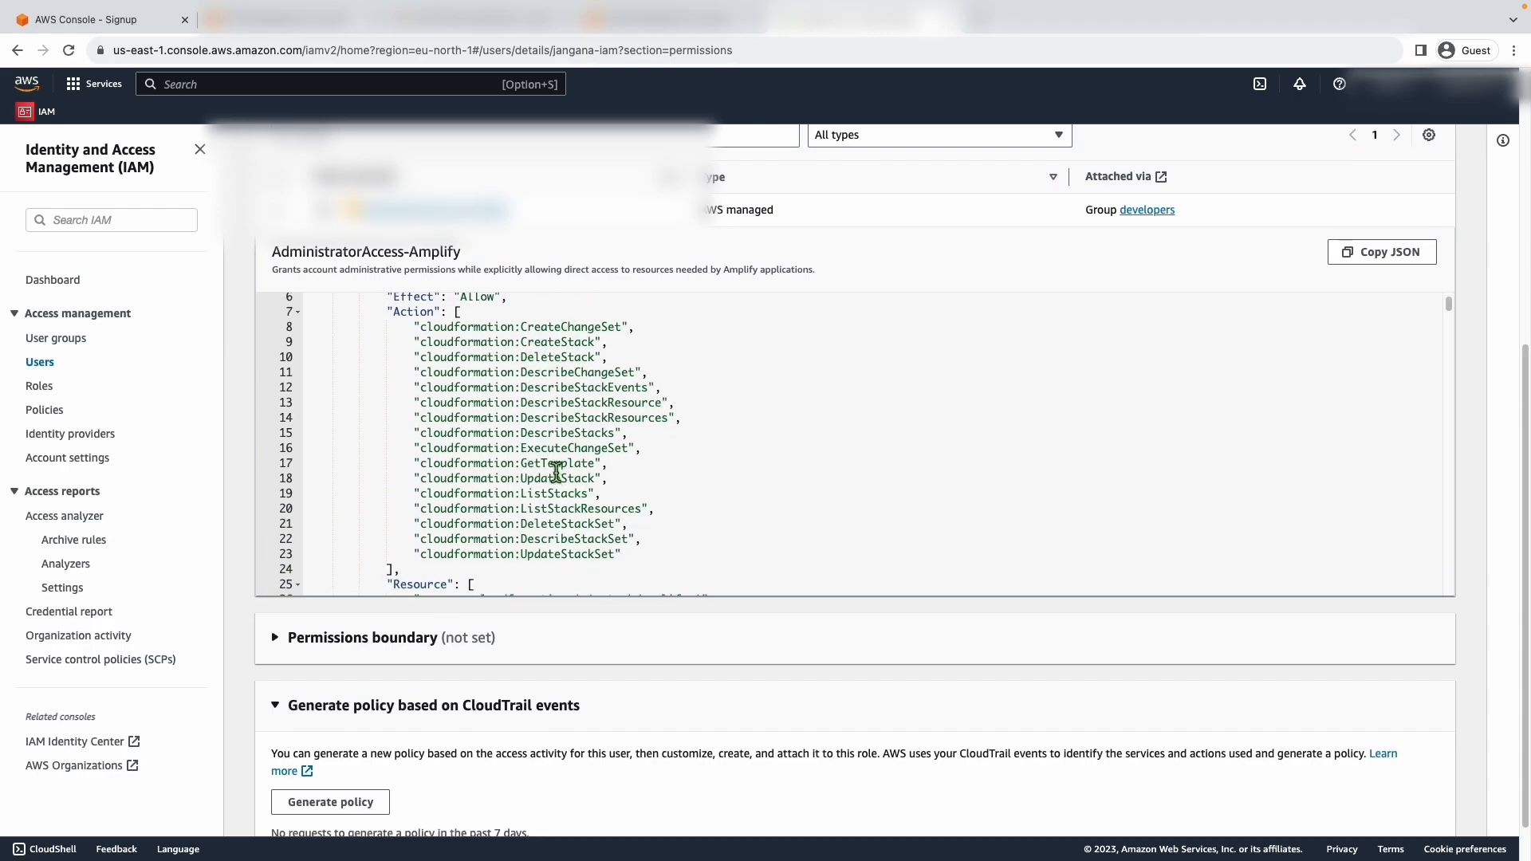
pyautogui.scroll(-6, 553, 468)
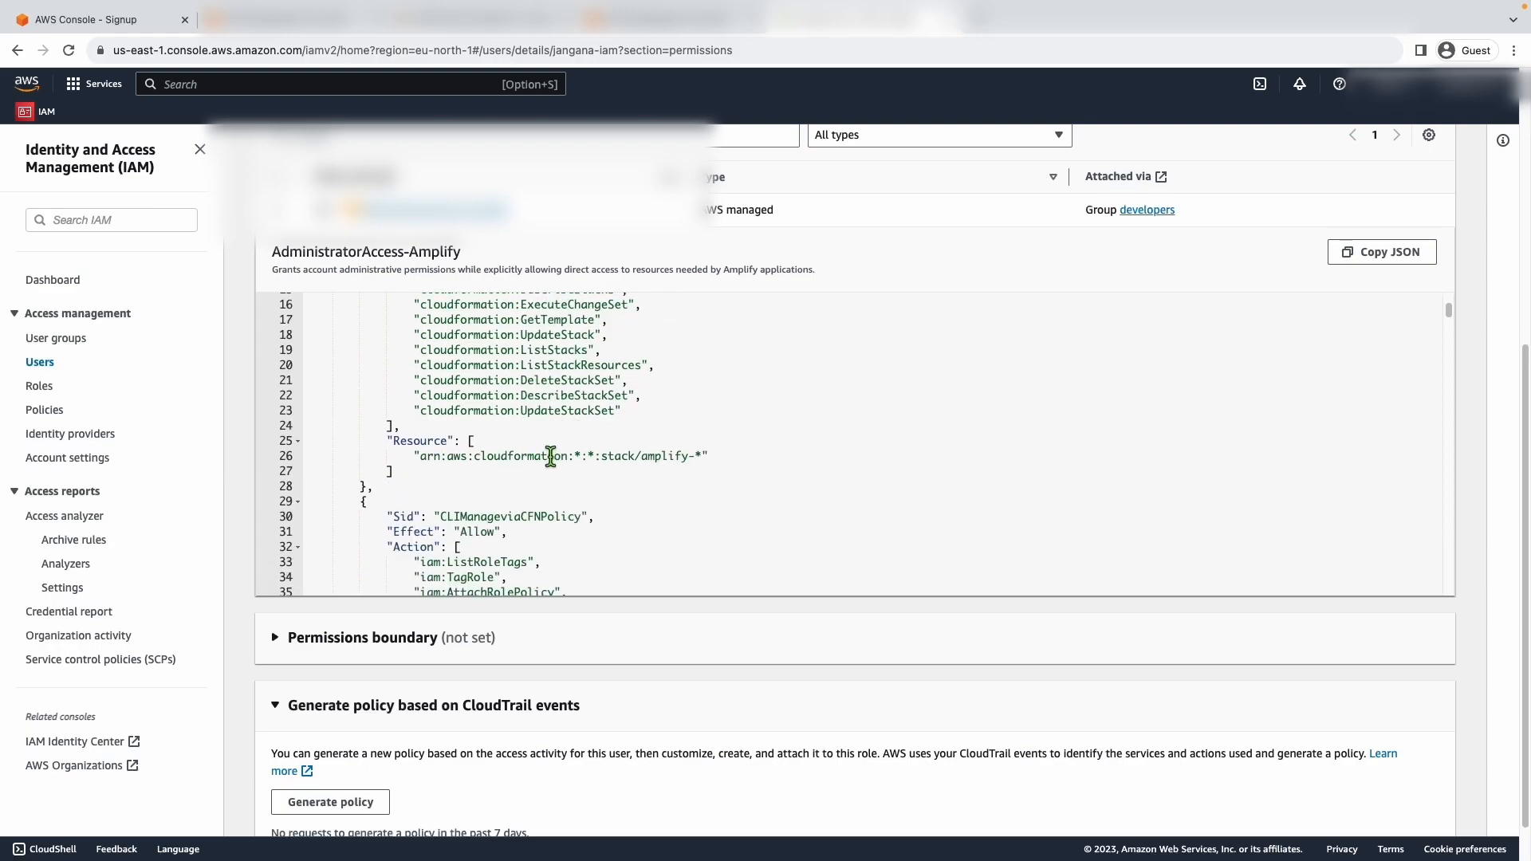
# - Compare the CLICloudformationPolicy and CLIManageviaCFNPolicy statements in the AdministratorAccess-Amplify policy JSON
pyautogui.scroll(-2, 558, 457)
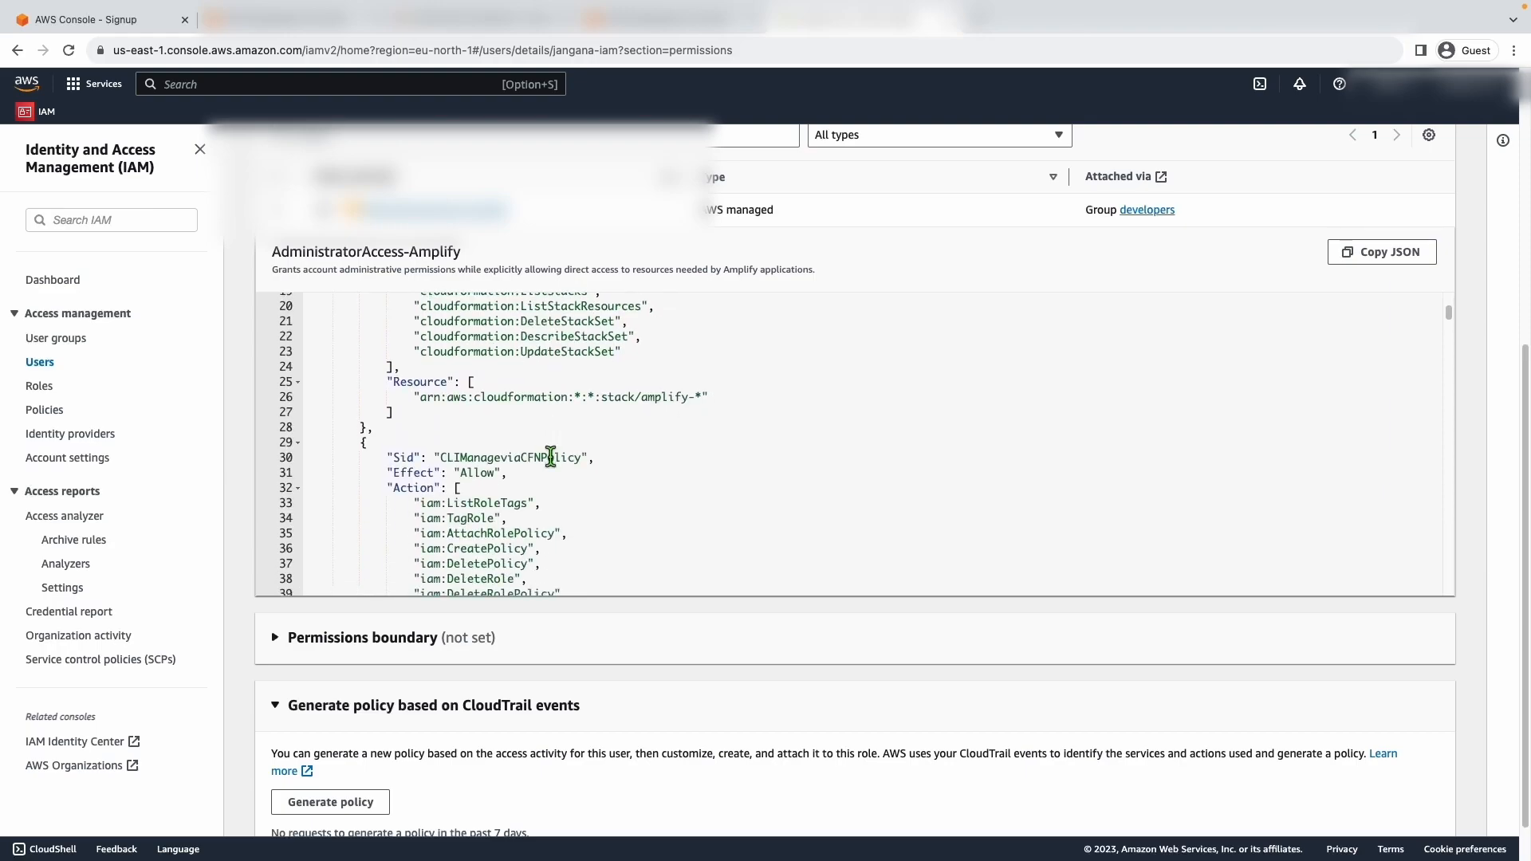
pyautogui.scroll(8, 585, 459)
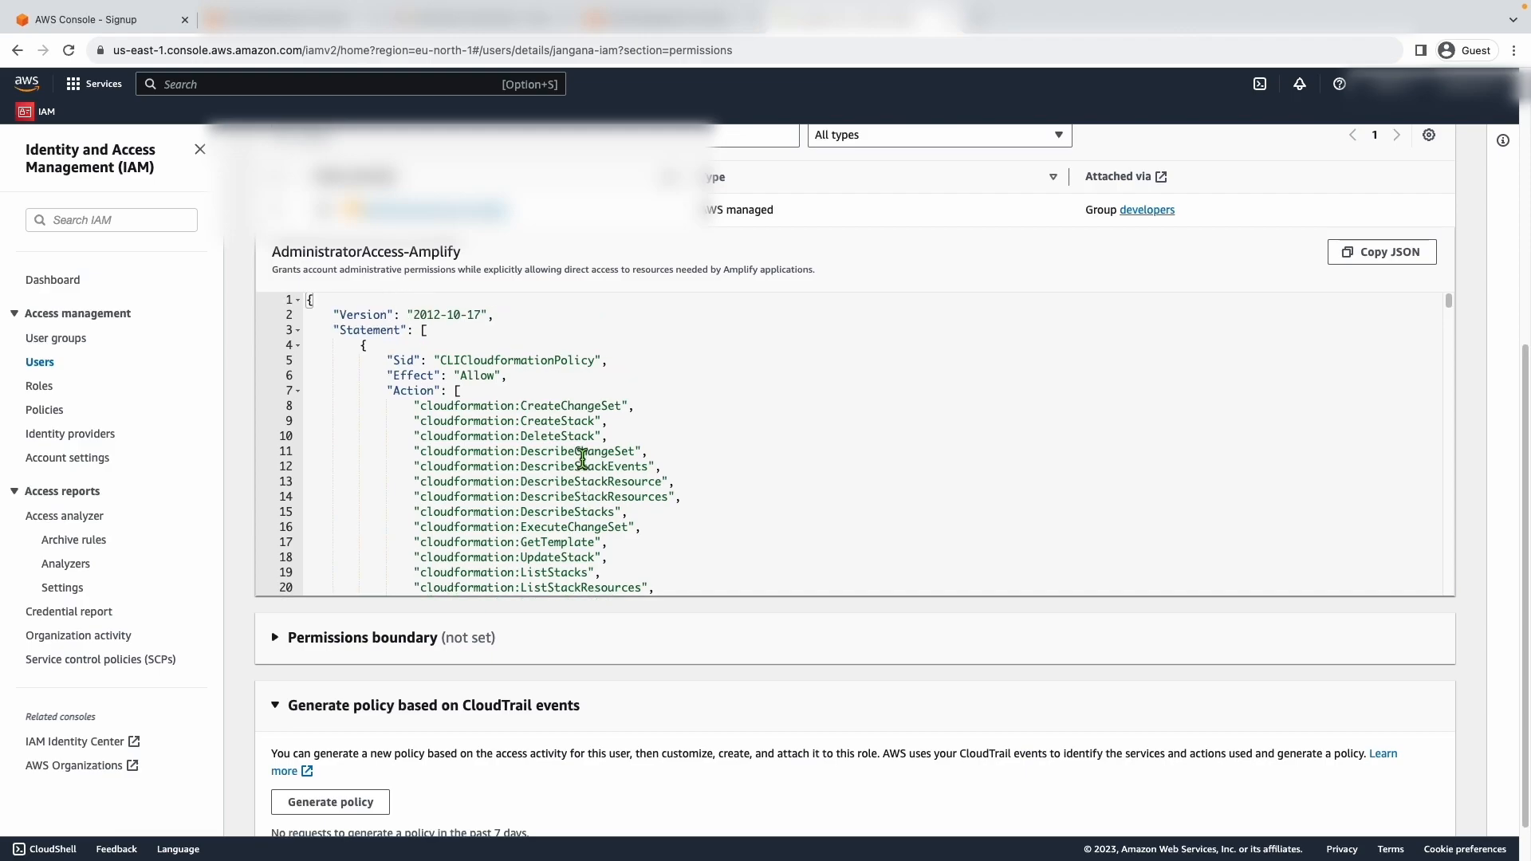
pyautogui.scroll(-6, 579, 454)
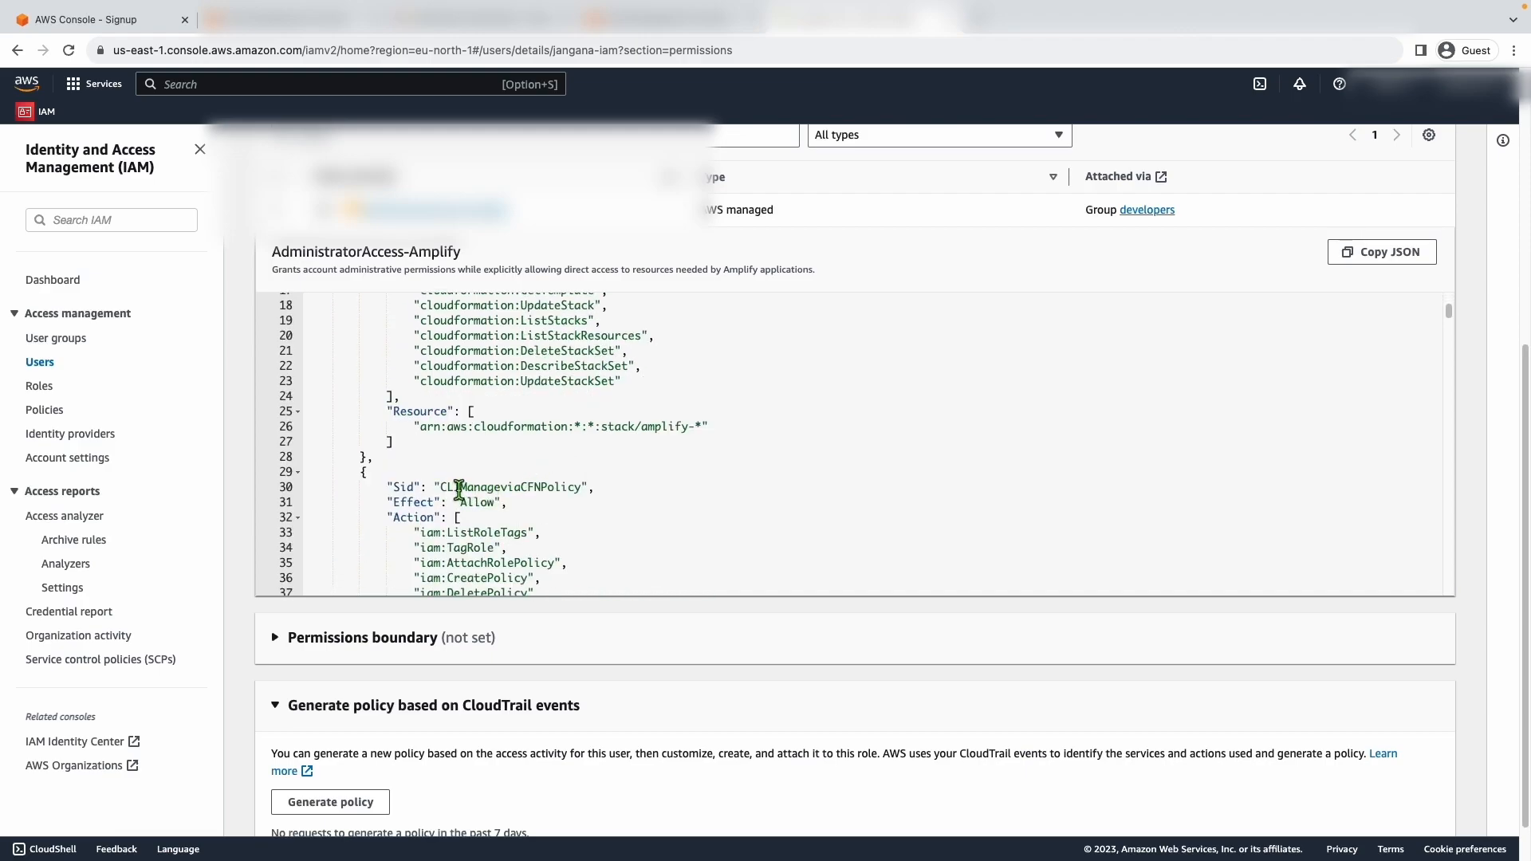
pyautogui.scroll(6, 470, 470)
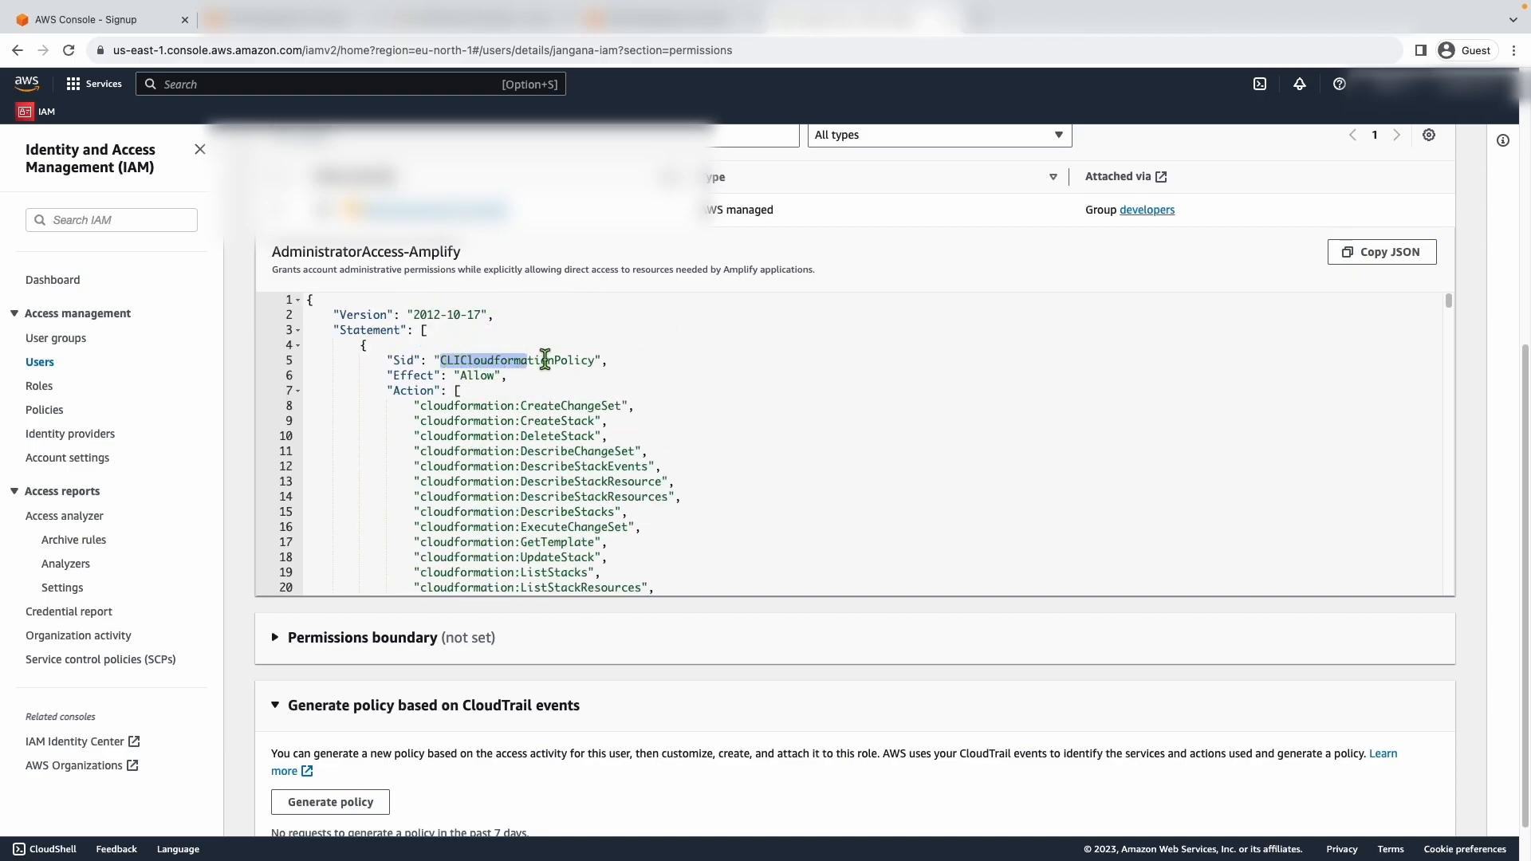
pyautogui.scroll(-5, 574, 408)
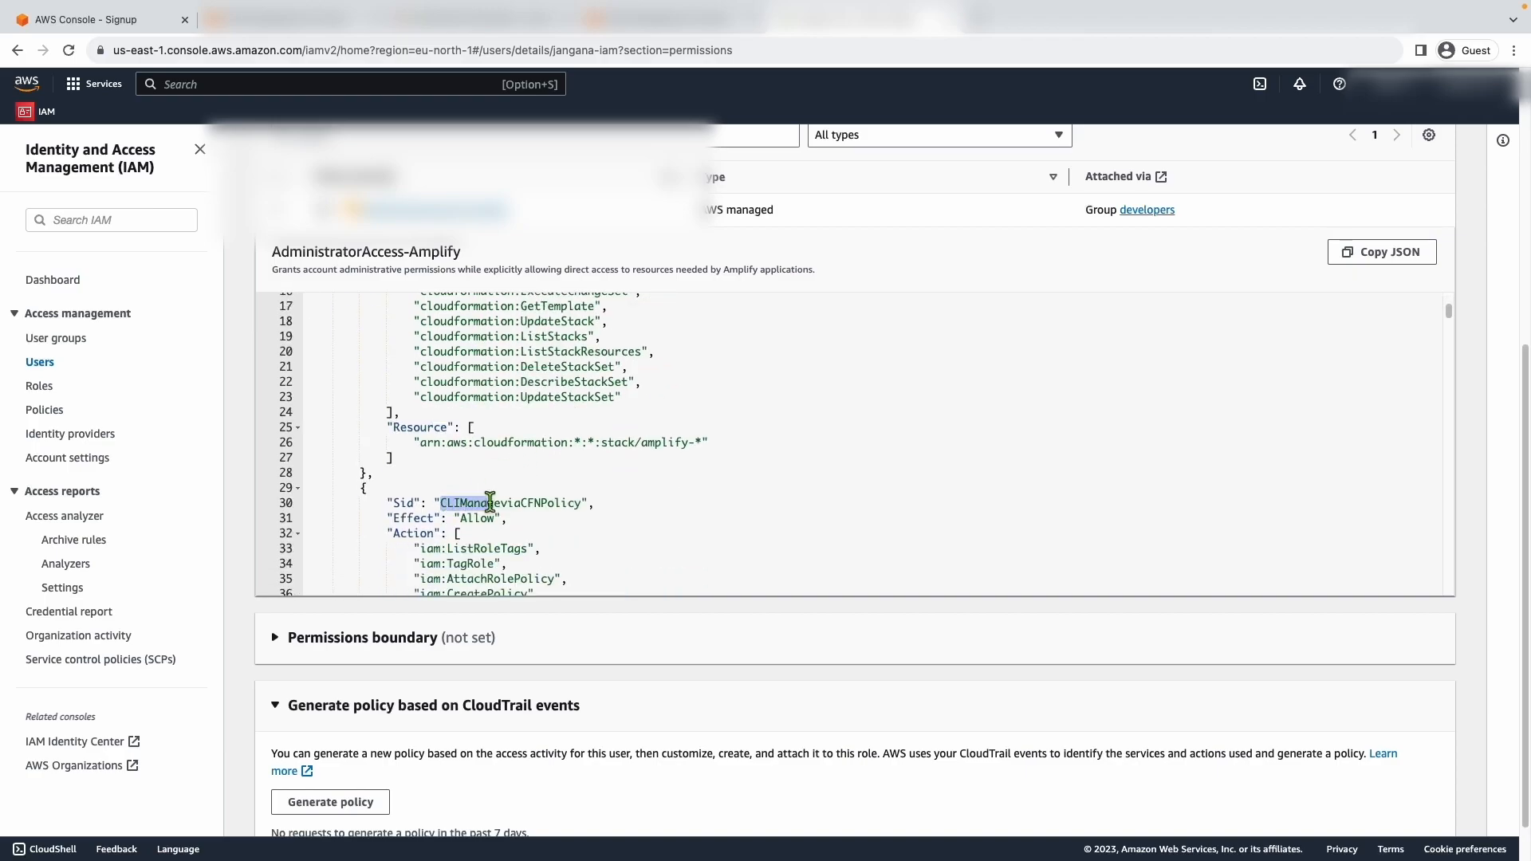
# - Examine the Cognito identity and user pool actions in the AdministratorAccess-Amplify policy JSON
pyautogui.scroll(-5, 532, 499)
pyautogui.scroll(-9, 561, 497)
pyautogui.scroll(-10, 559, 496)
pyautogui.scroll(-3, 557, 495)
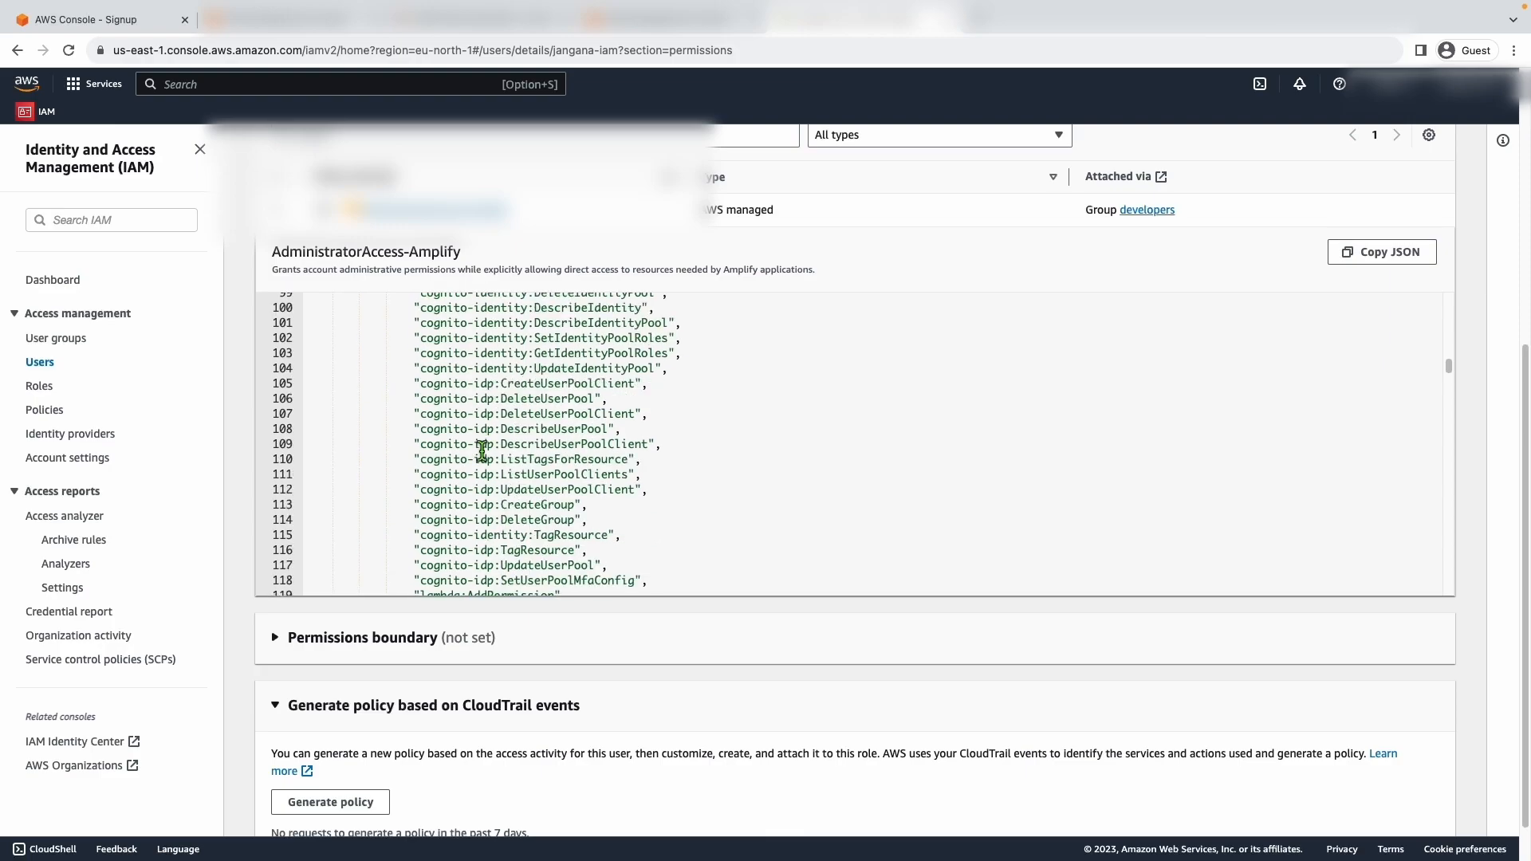
pyautogui.scroll(-1, 482, 451)
pyautogui.scroll(4, 494, 445)
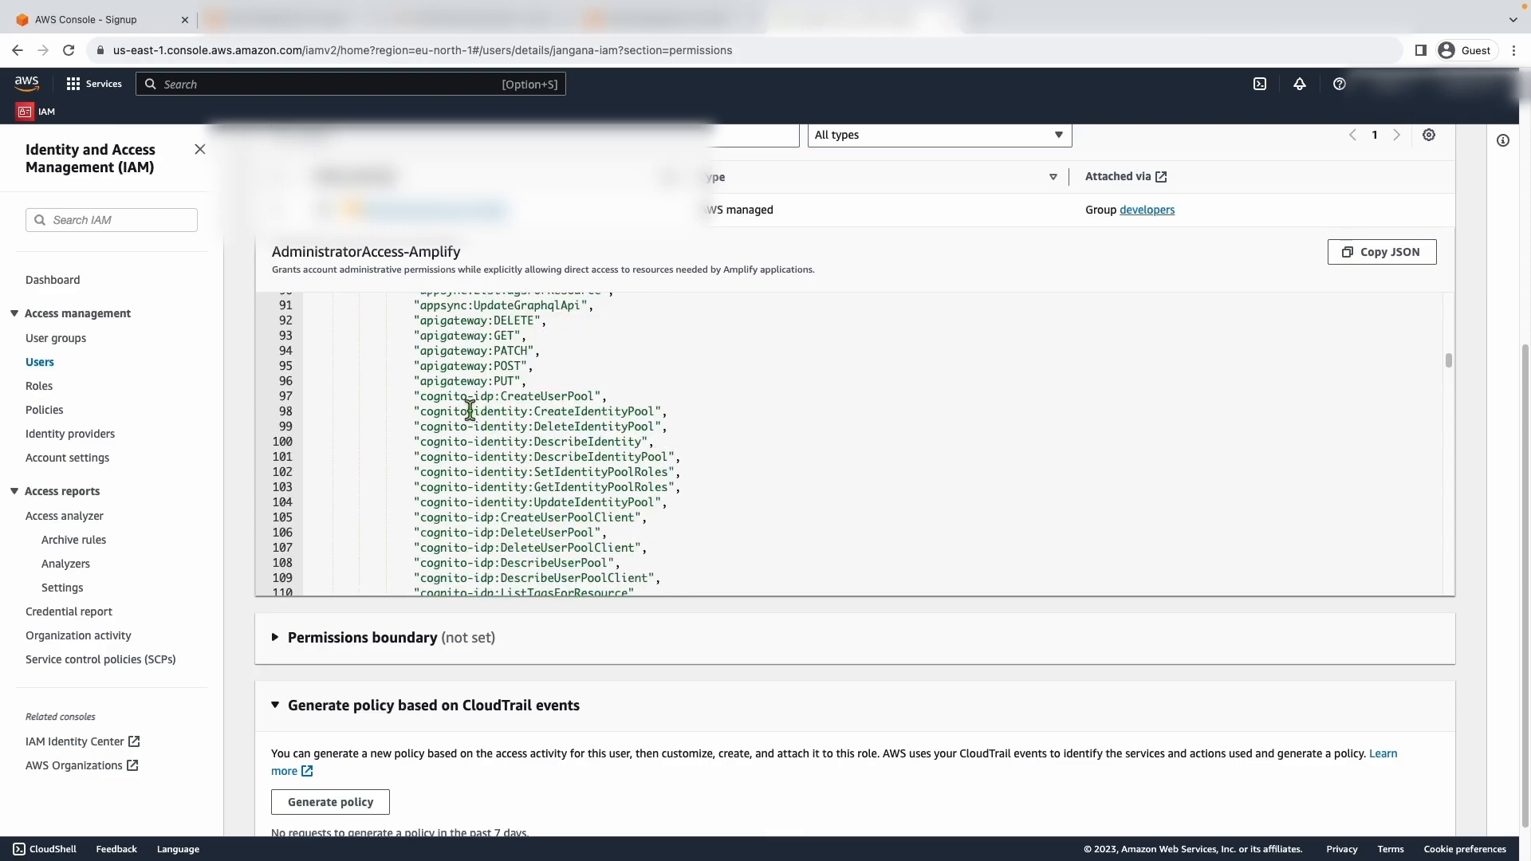
pyautogui.scroll(-10, 503, 489)
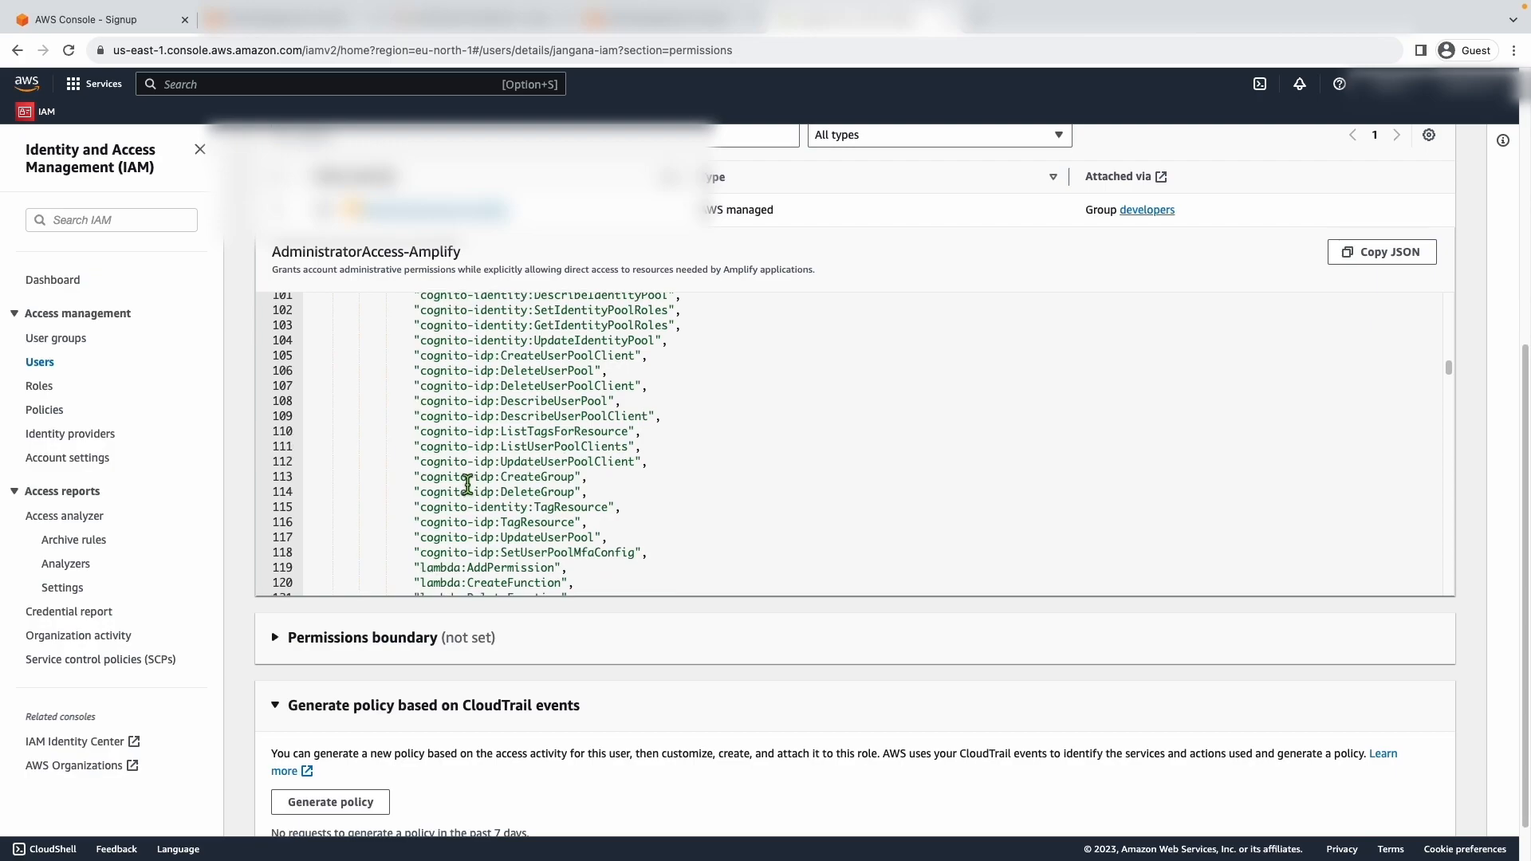
# - Review the S3 bucket actions, including s3:ListBucket, and the CloudFront, events and Kinesis actions following them in the policy JSON
pyautogui.scroll(-8, 466, 484)
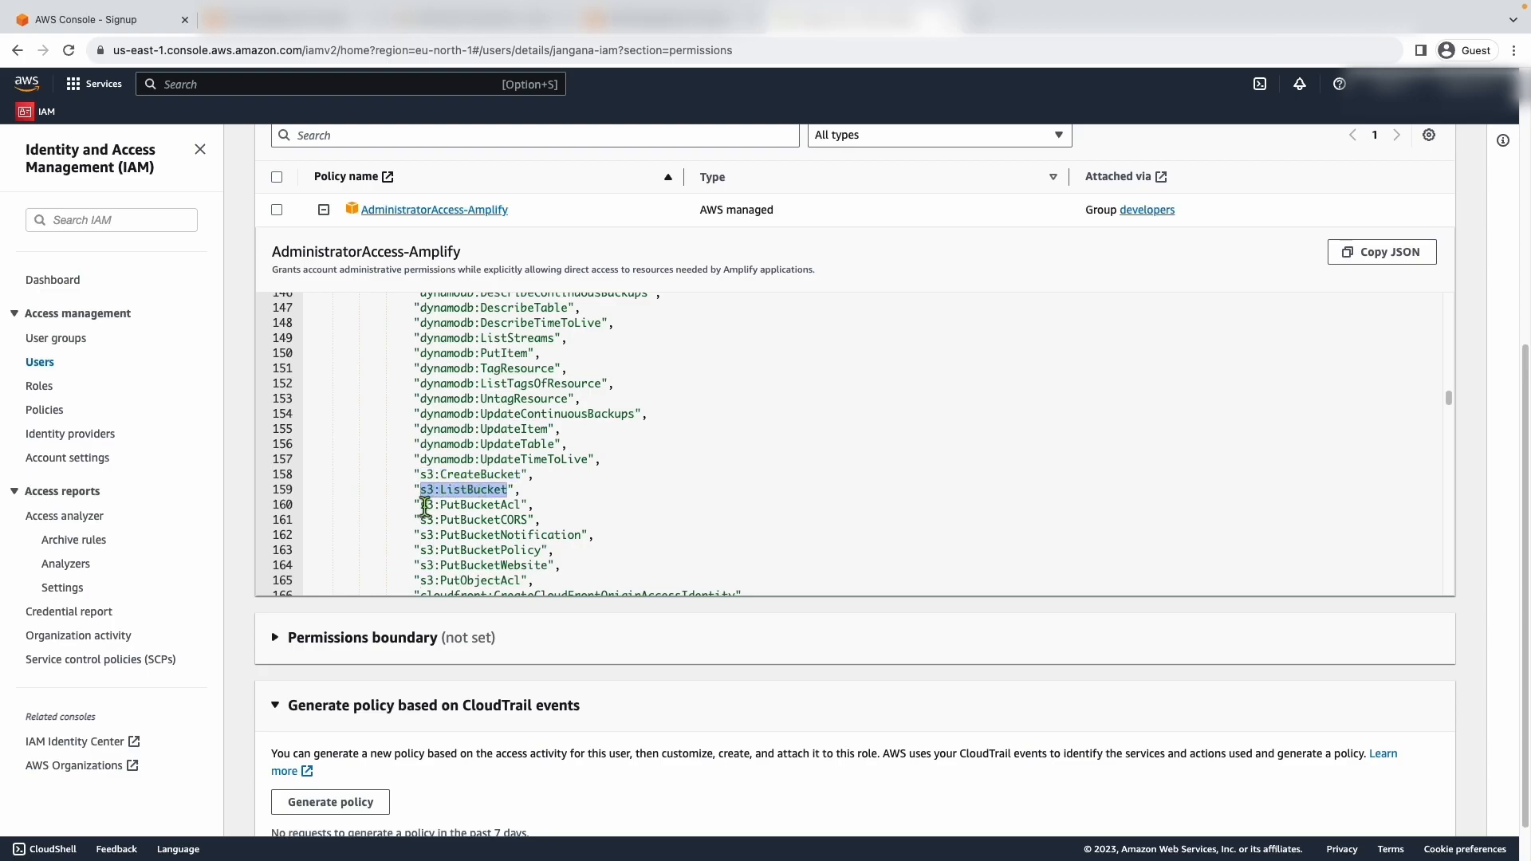
pyautogui.scroll(-1, 422, 507)
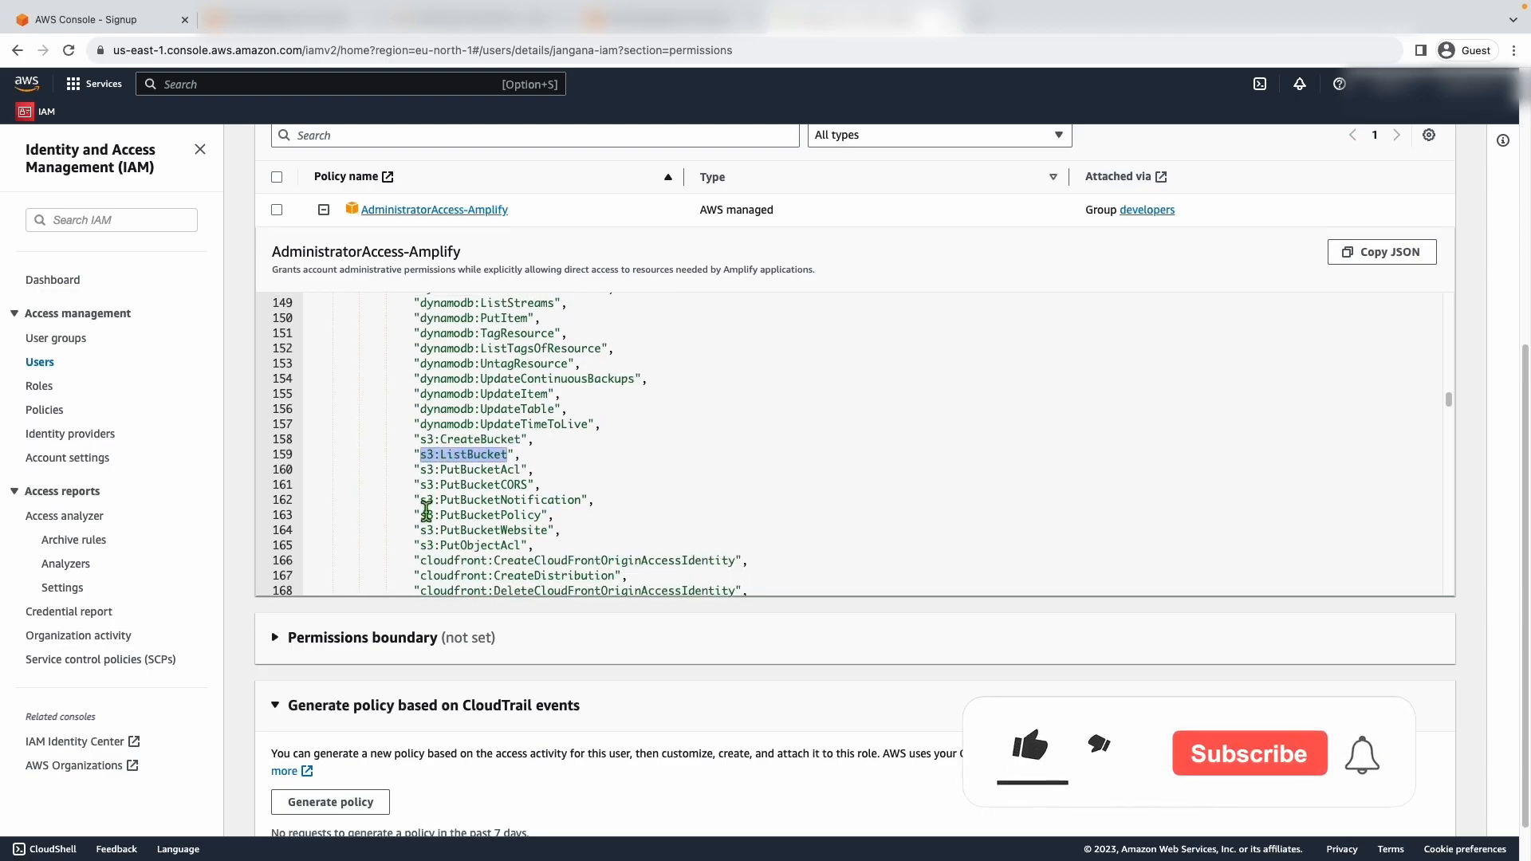
pyautogui.scroll(-2, 422, 507)
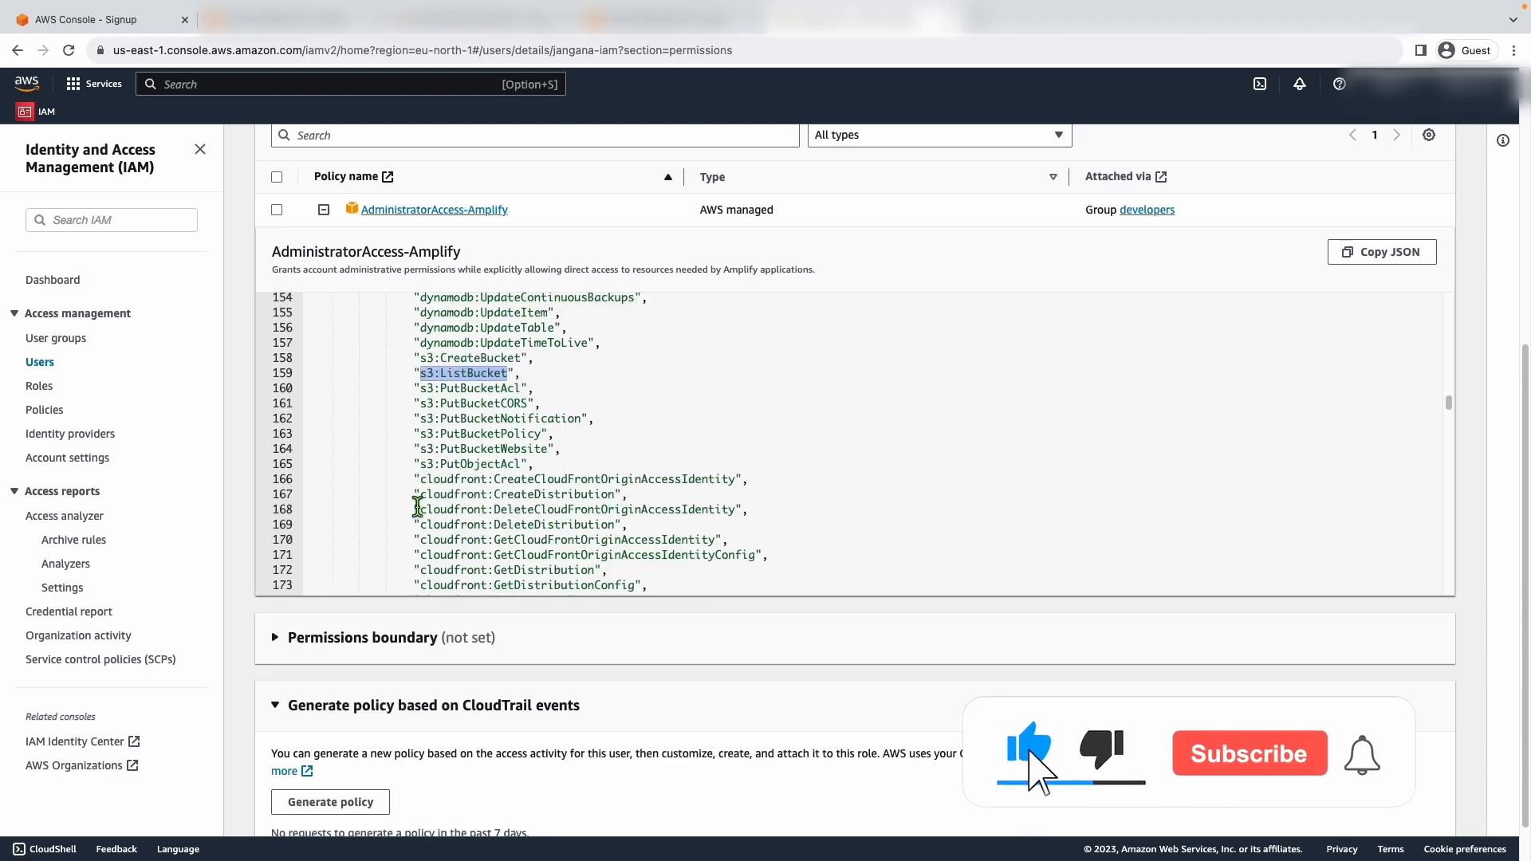
pyautogui.moveTo(414, 355); pyautogui.dragTo(594, 468)
pyautogui.click(608, 468)
pyautogui.scroll(-3, 607, 467)
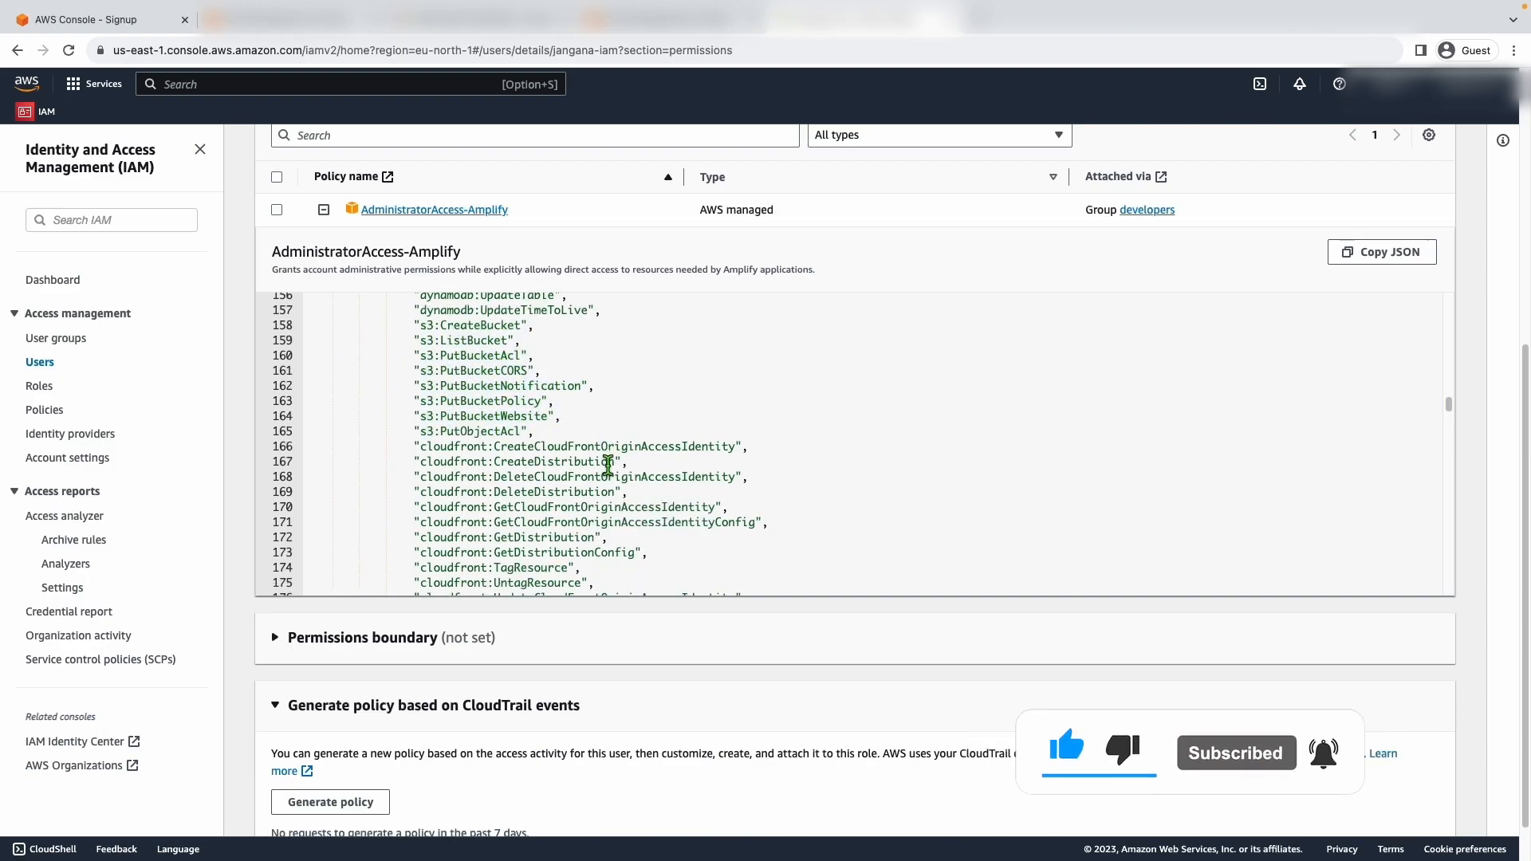
pyautogui.scroll(-6, 608, 468)
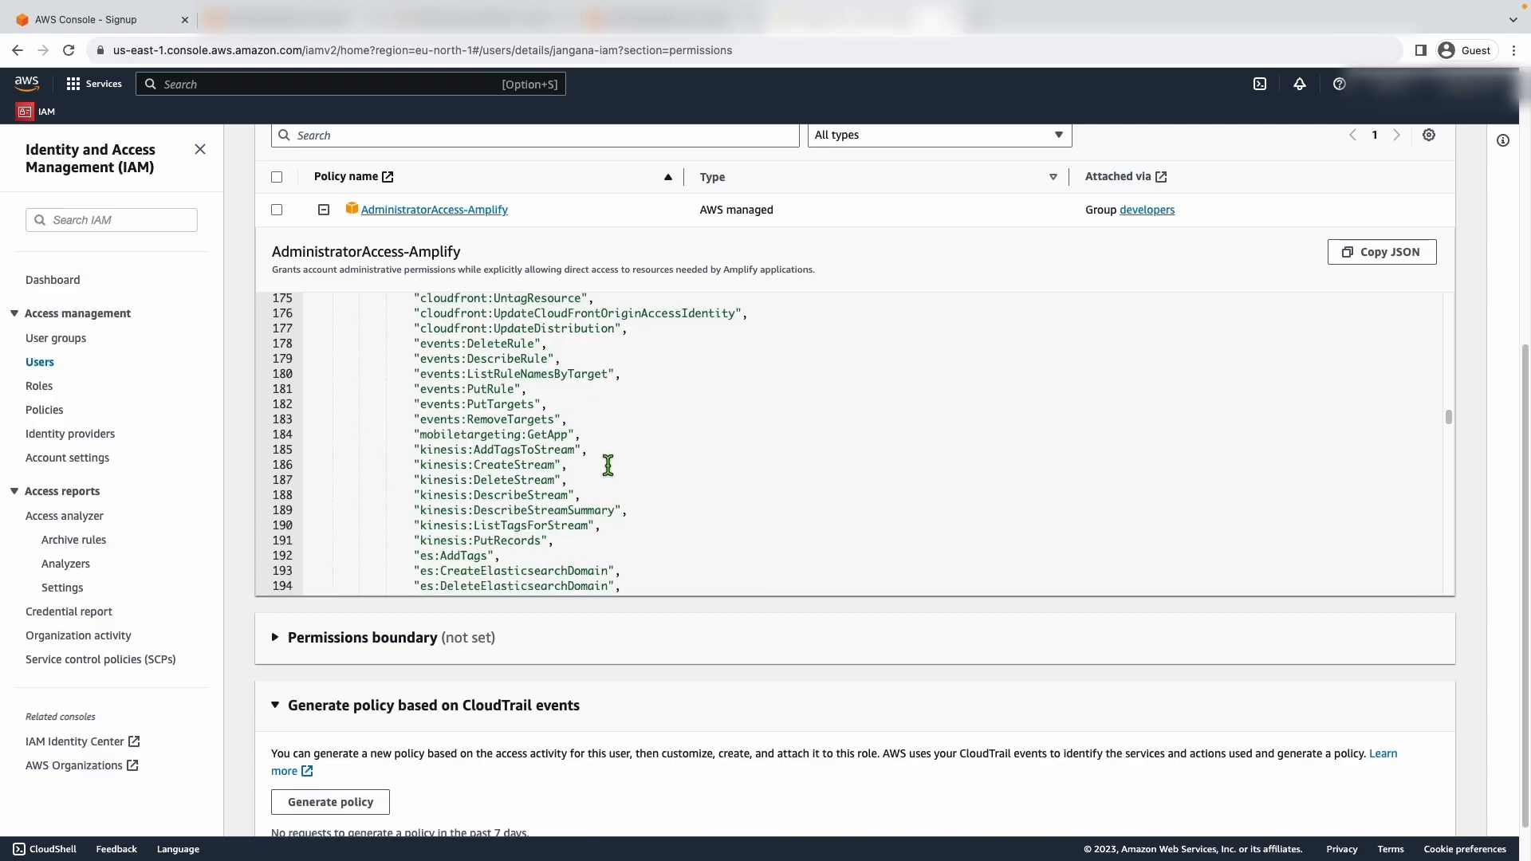
pyautogui.scroll(-4, 608, 465)
pyautogui.scroll(-5, 610, 470)
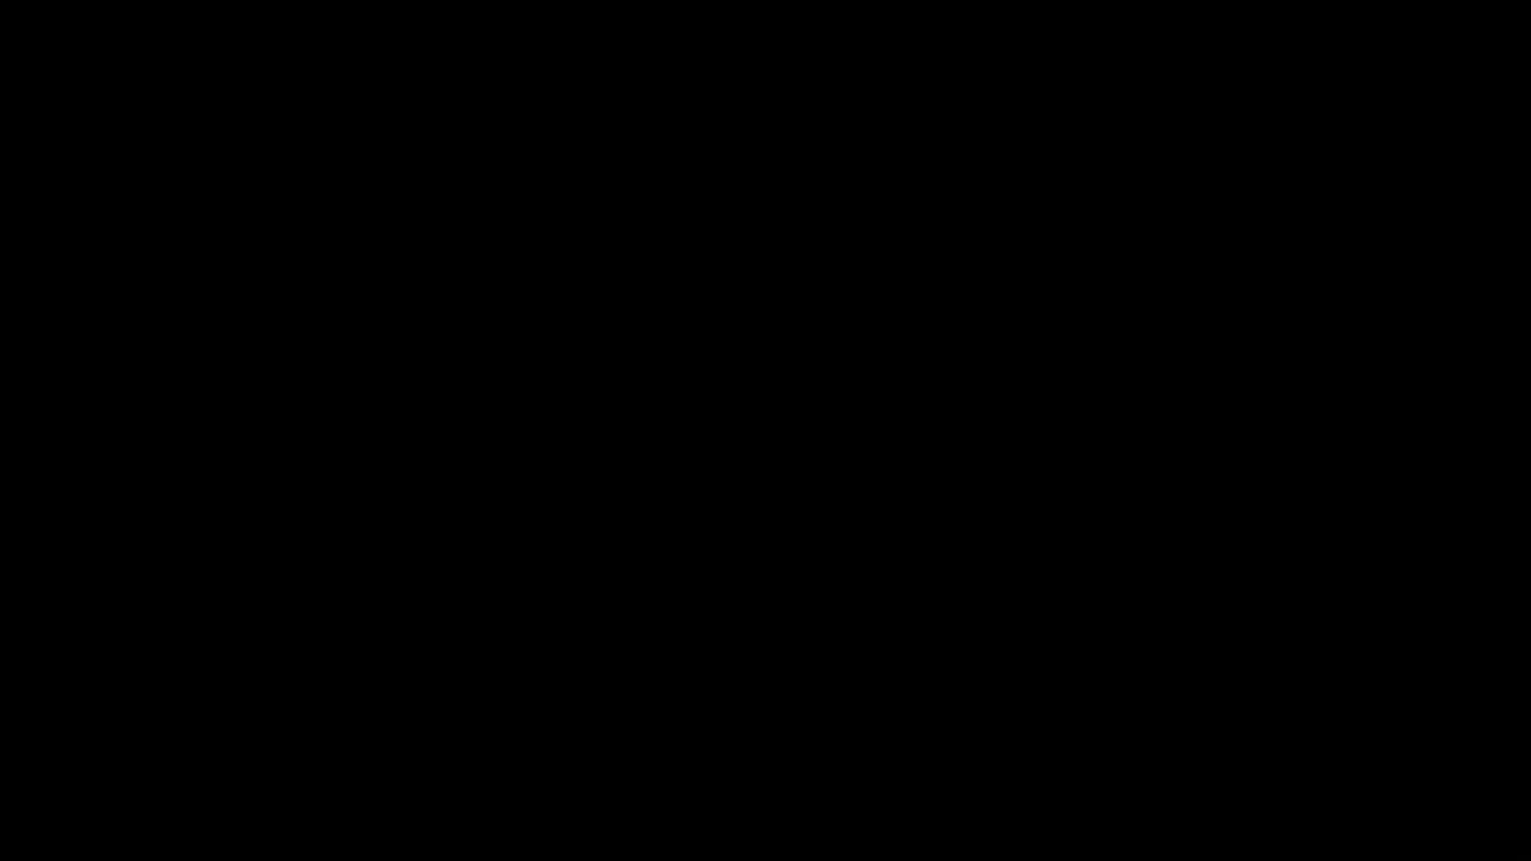